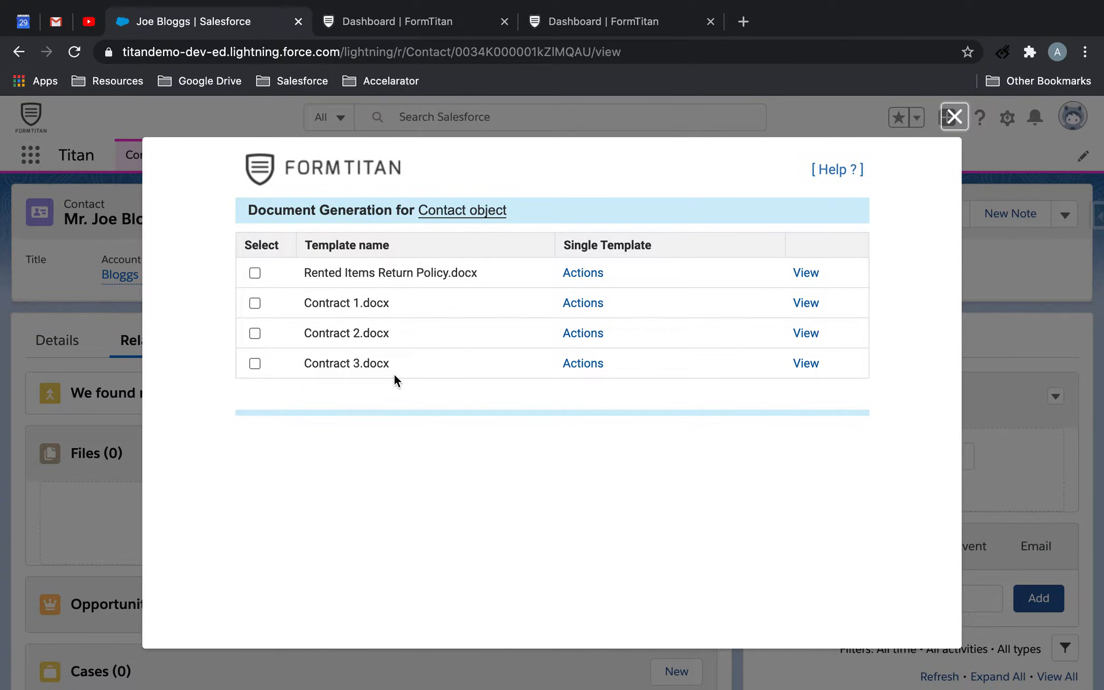
# Switch to the FormTitan documents dashboard and open Contract 1.docx in the document builder
pyautogui.click(583, 305)
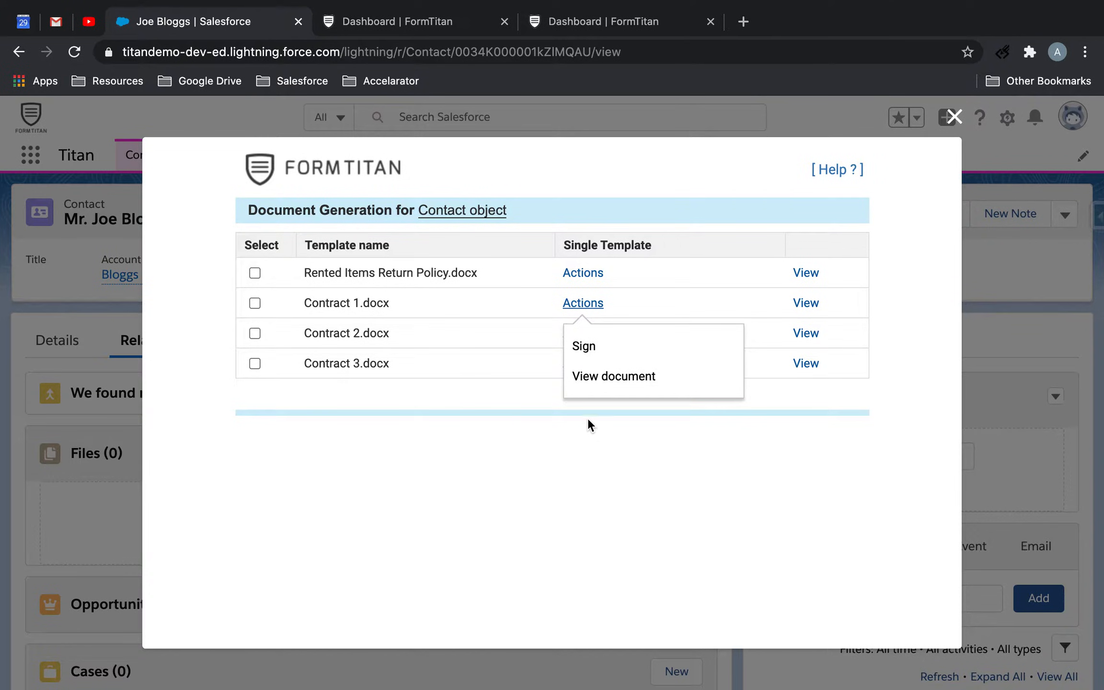
pyautogui.click(548, 22)
pyautogui.click(58, 259)
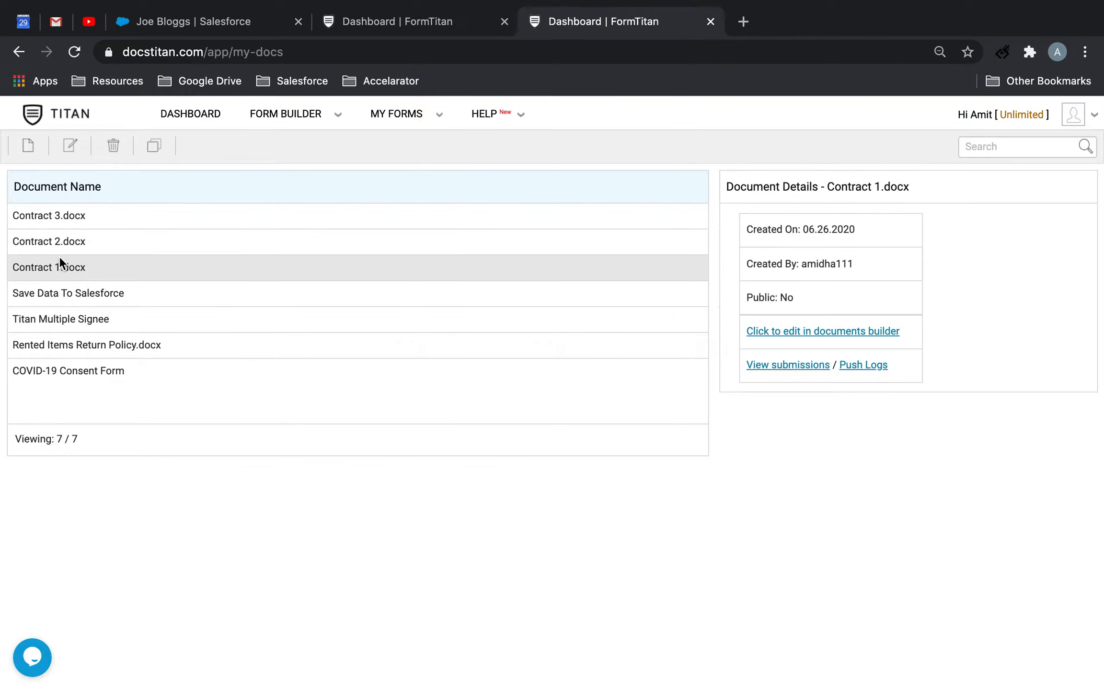
pyautogui.click(72, 147)
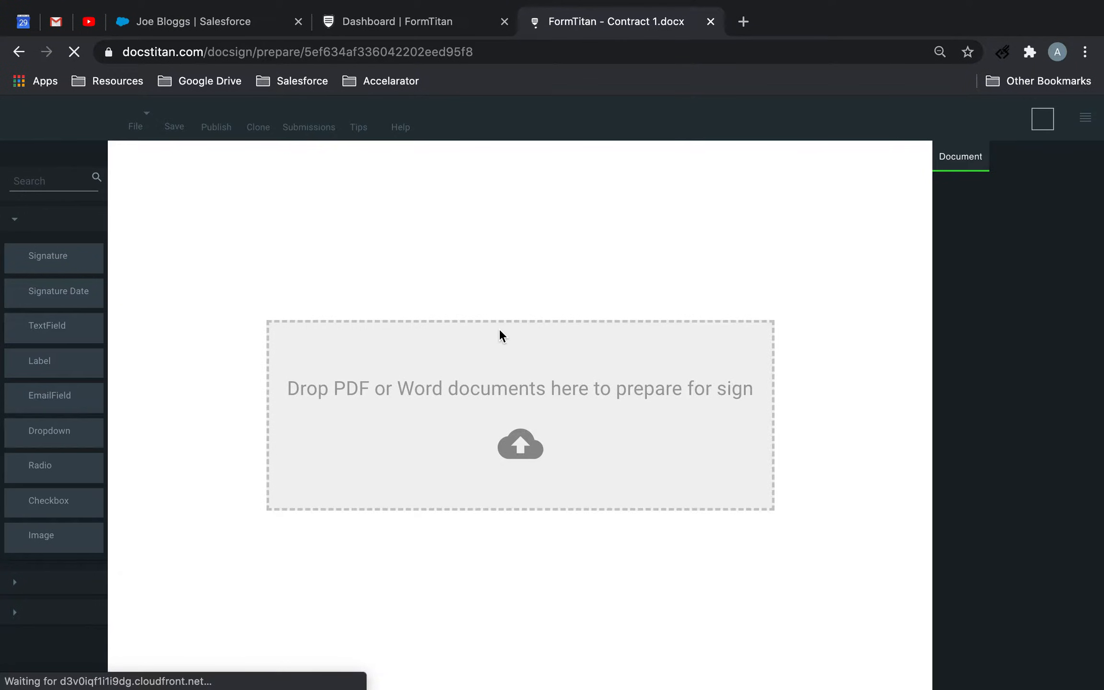
pyautogui.scroll(-4, 507, 441)
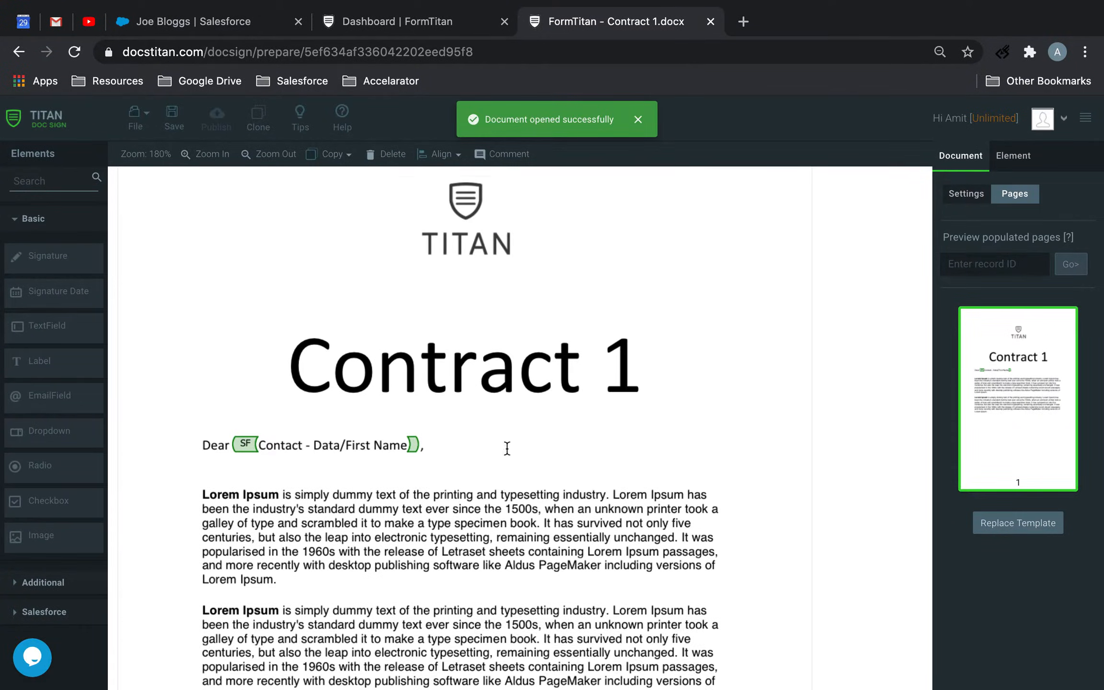
pyautogui.scroll(-2, 363, 360)
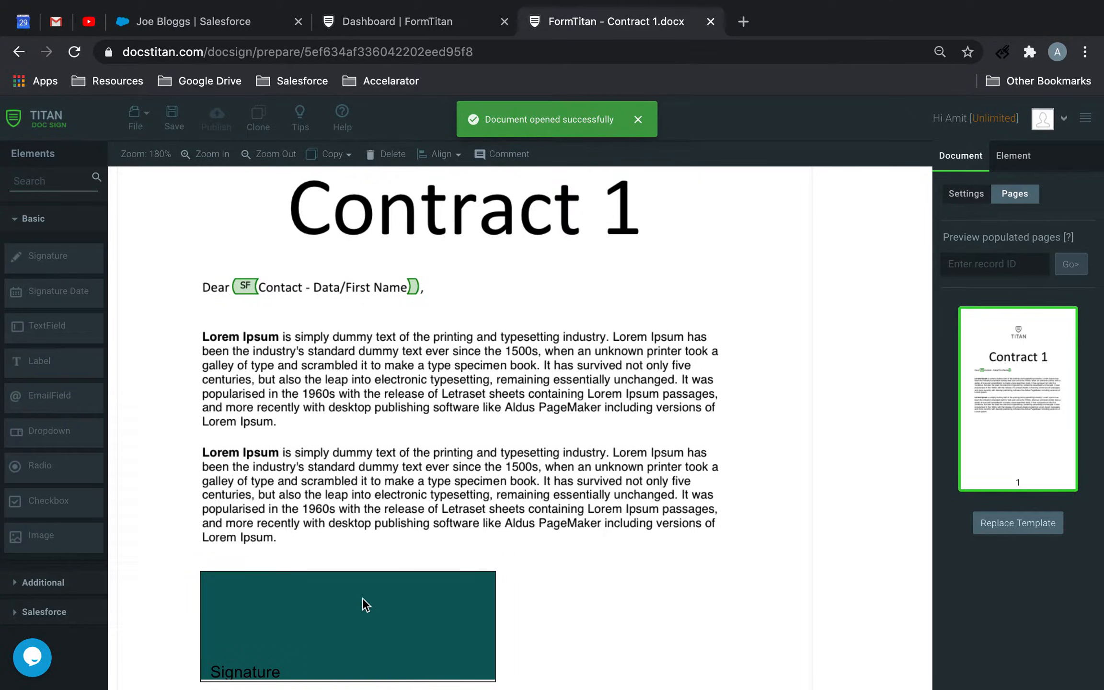
# Open the Contract 2.docx template in the builder to view its content
pyautogui.click(136, 118)
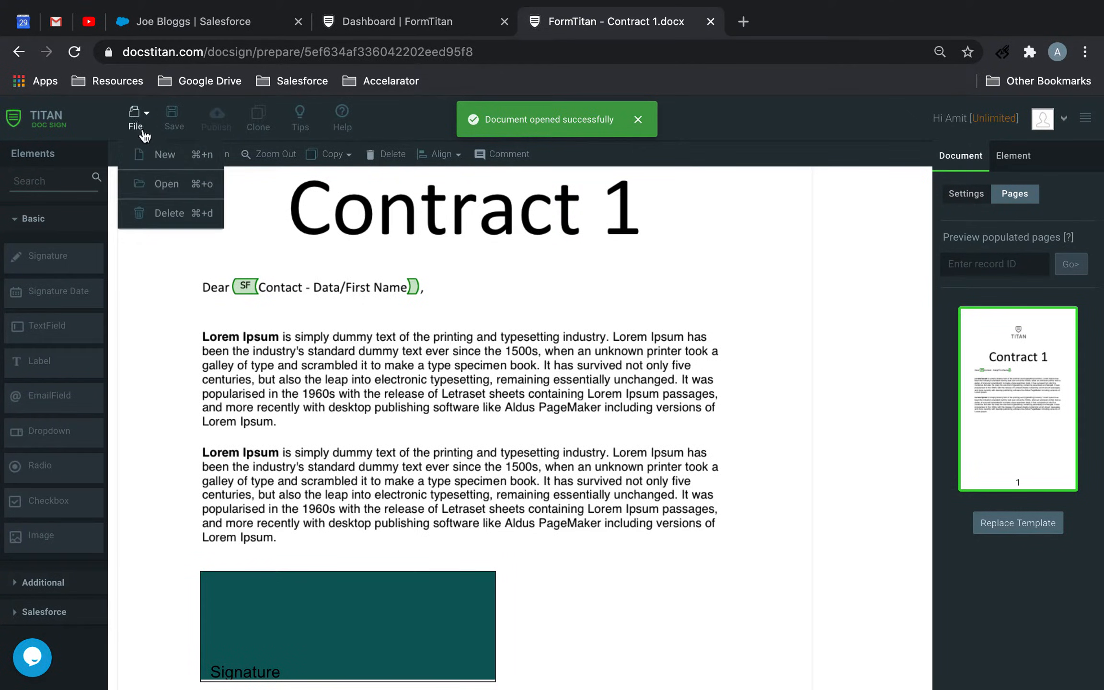
pyautogui.click(168, 182)
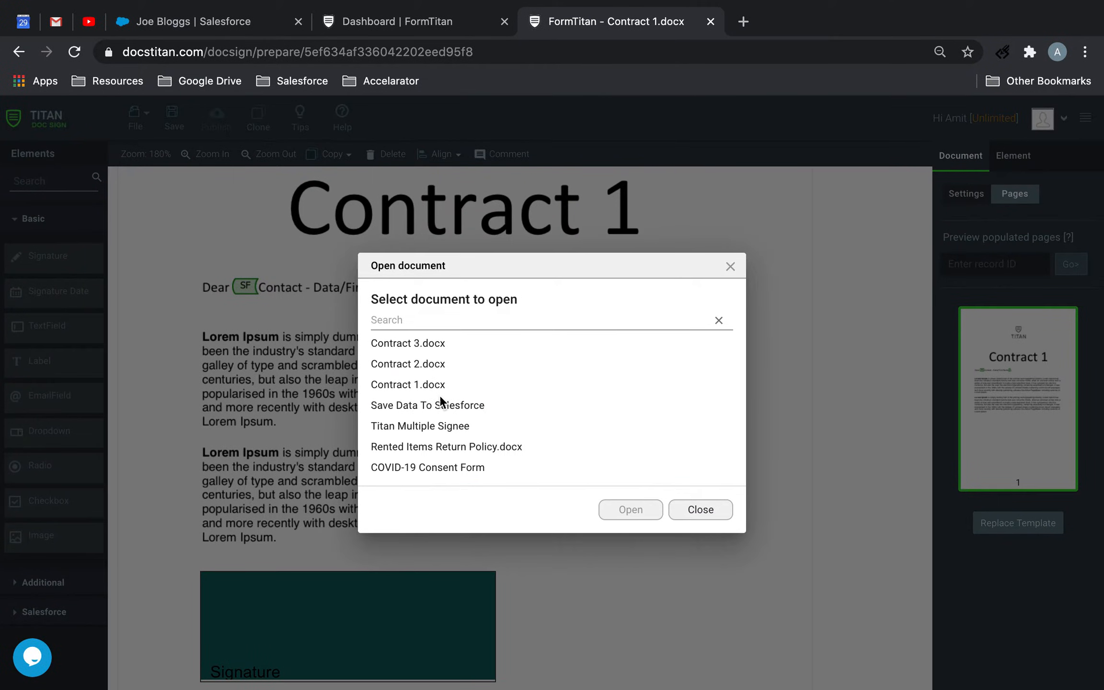
pyautogui.click(439, 383)
pyautogui.click(445, 366)
pyautogui.click(614, 516)
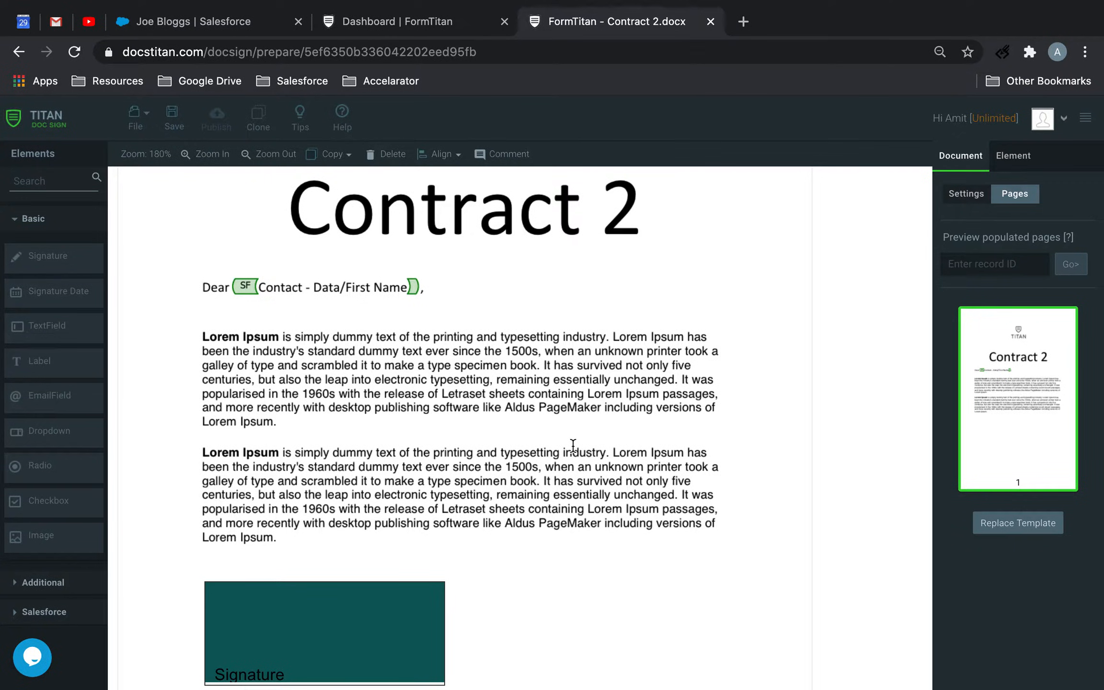
# Return the builder to the Contract 1.docx template, checking the template list in Salesforce on the way
pyautogui.click(153, 126)
pyautogui.click(173, 185)
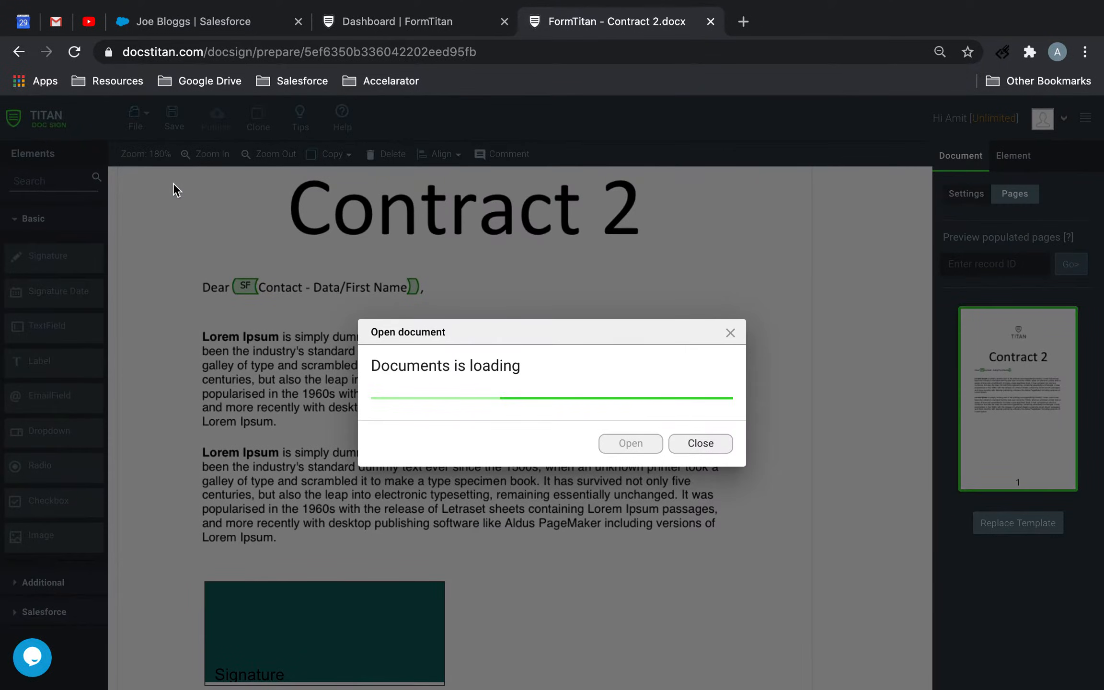
pyautogui.click(246, 21)
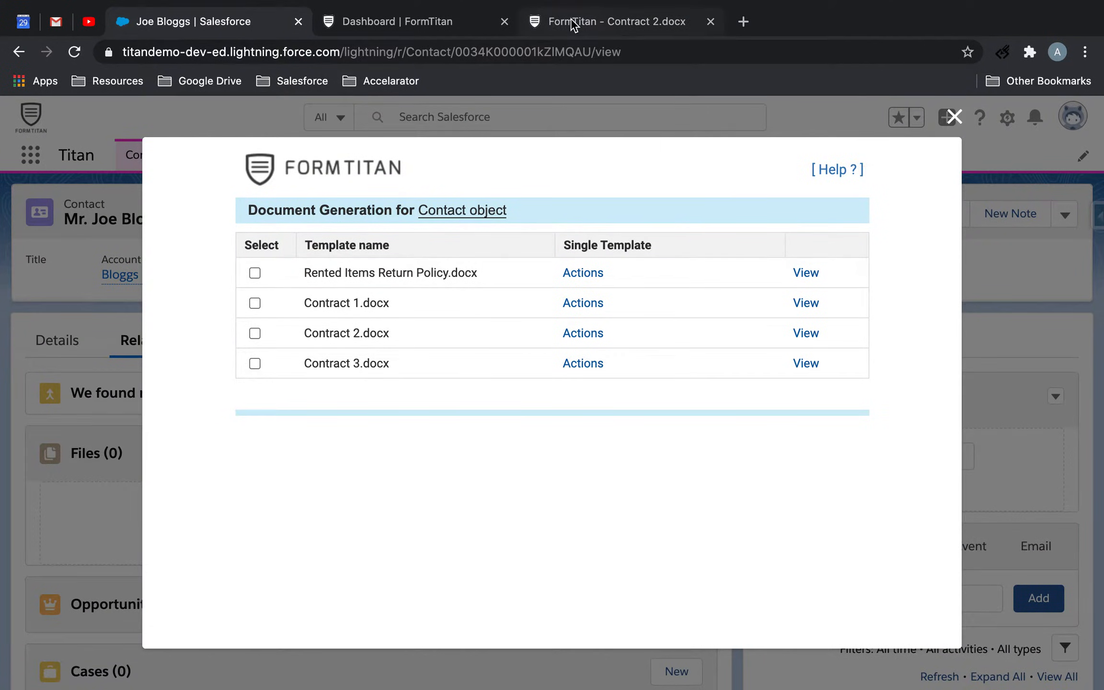
pyautogui.click(589, 26)
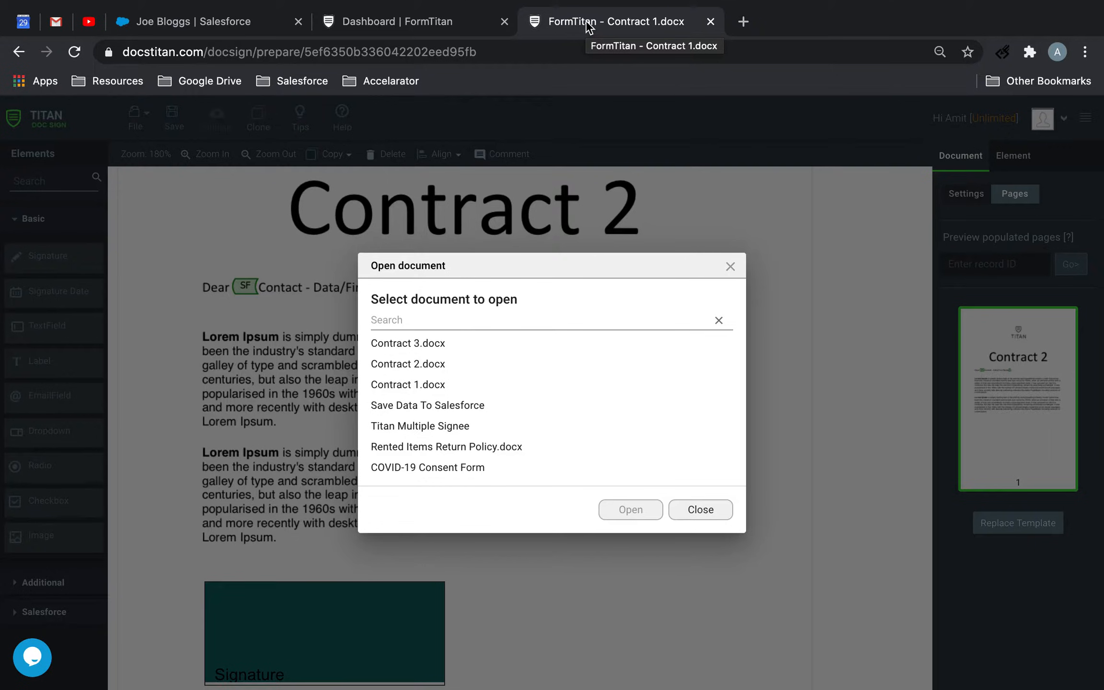
pyautogui.click(468, 385)
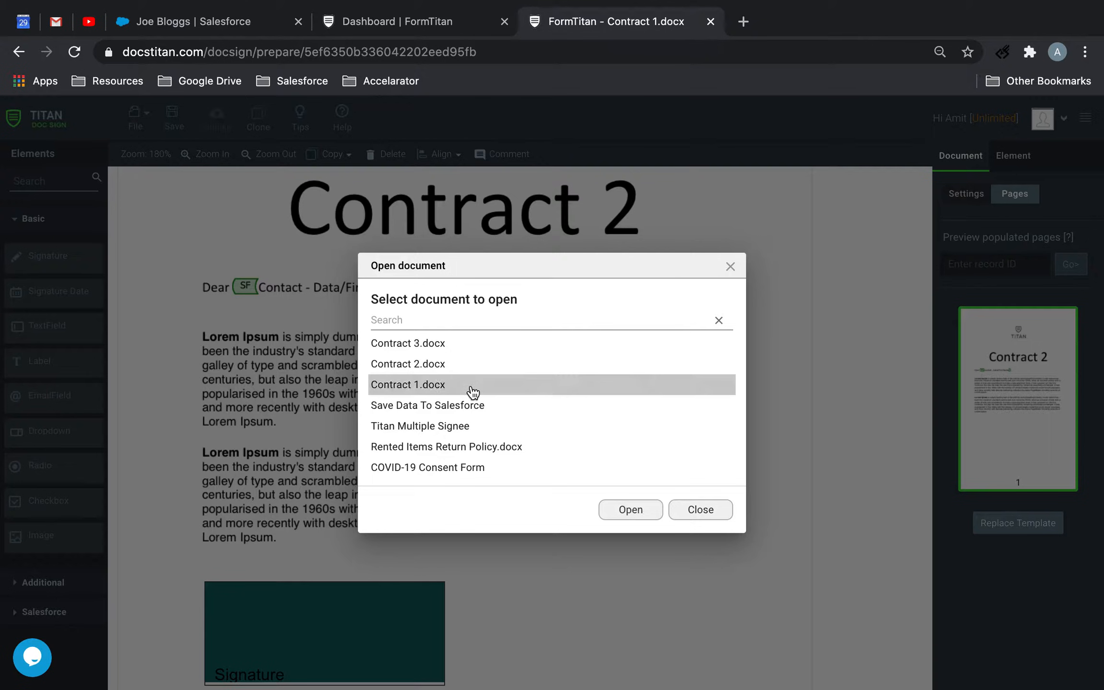
pyautogui.click(624, 515)
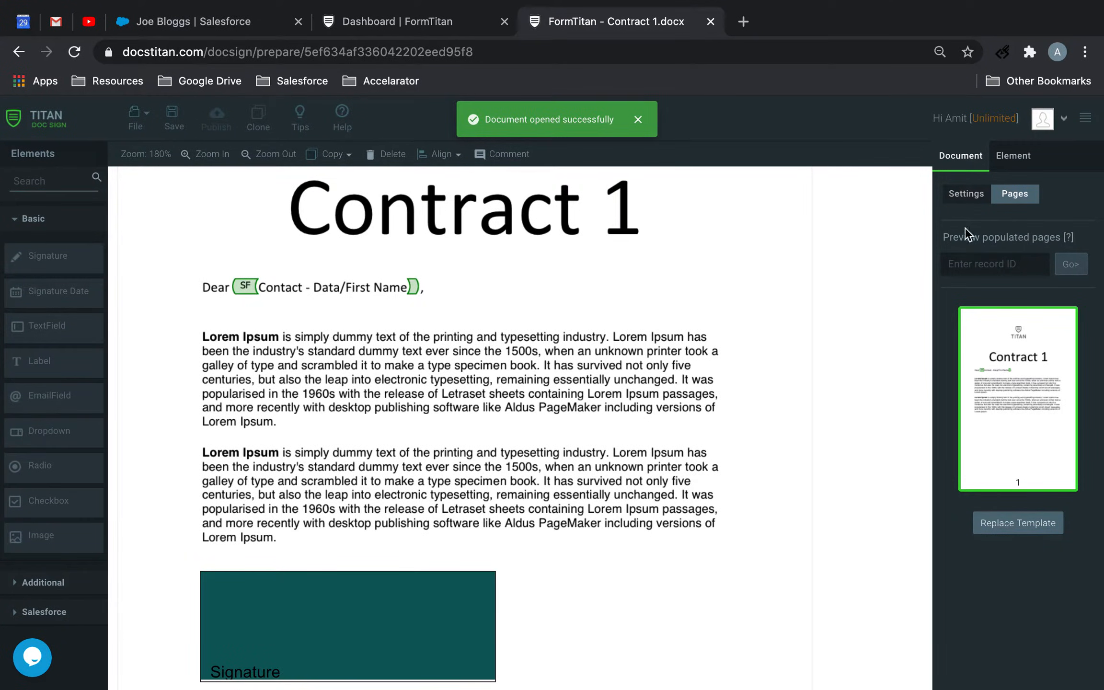
# Enable Tracking in the document access settings of Contract 1.docx
pyautogui.click(966, 194)
pyautogui.scroll(-3, 979, 479)
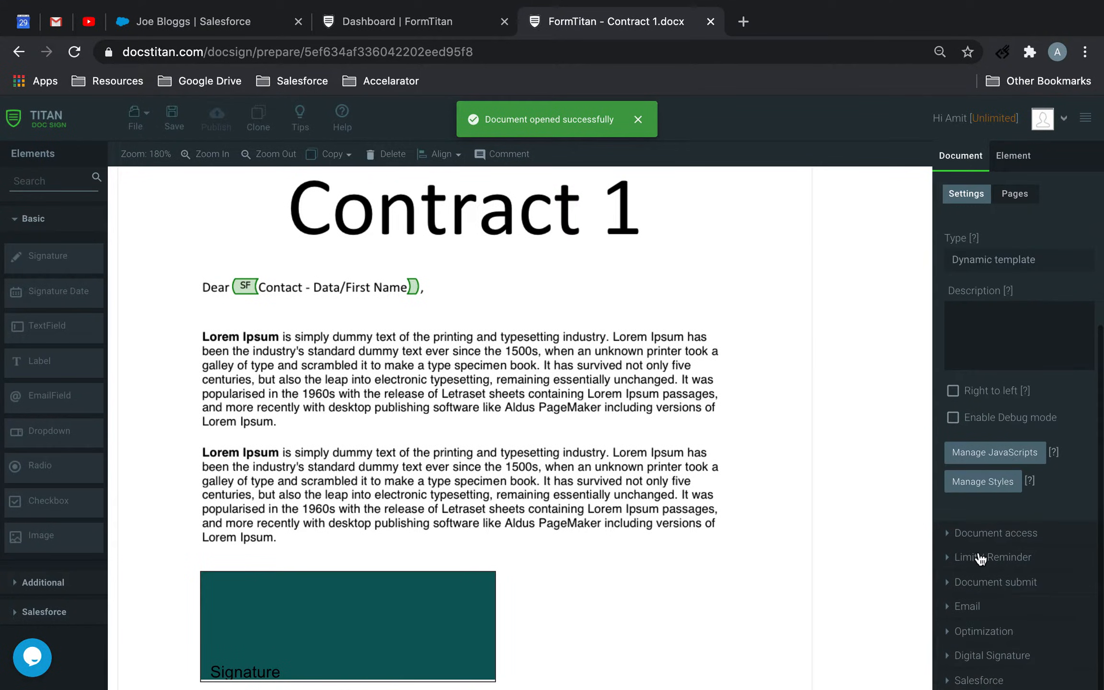
pyautogui.click(979, 536)
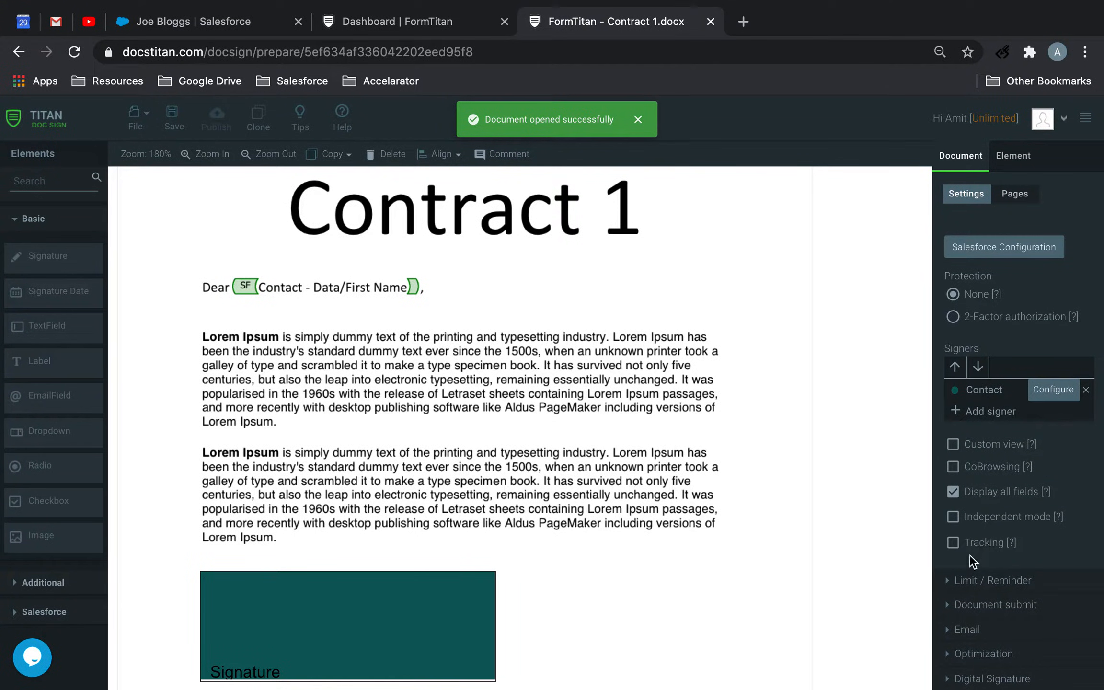
pyautogui.click(953, 543)
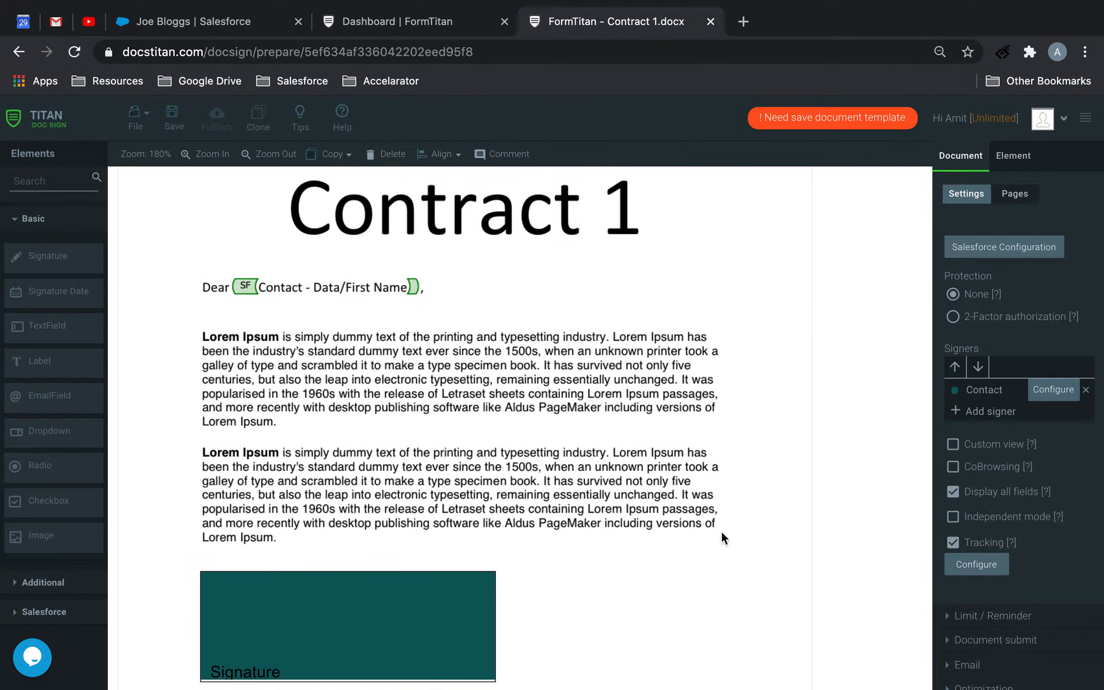
# Configure tracking with Track IP, Track Metadata, completion log uploaded as File and Signature as personal signature, and save the template
pyautogui.click(969, 560)
pyautogui.click(393, 319)
pyautogui.click(385, 347)
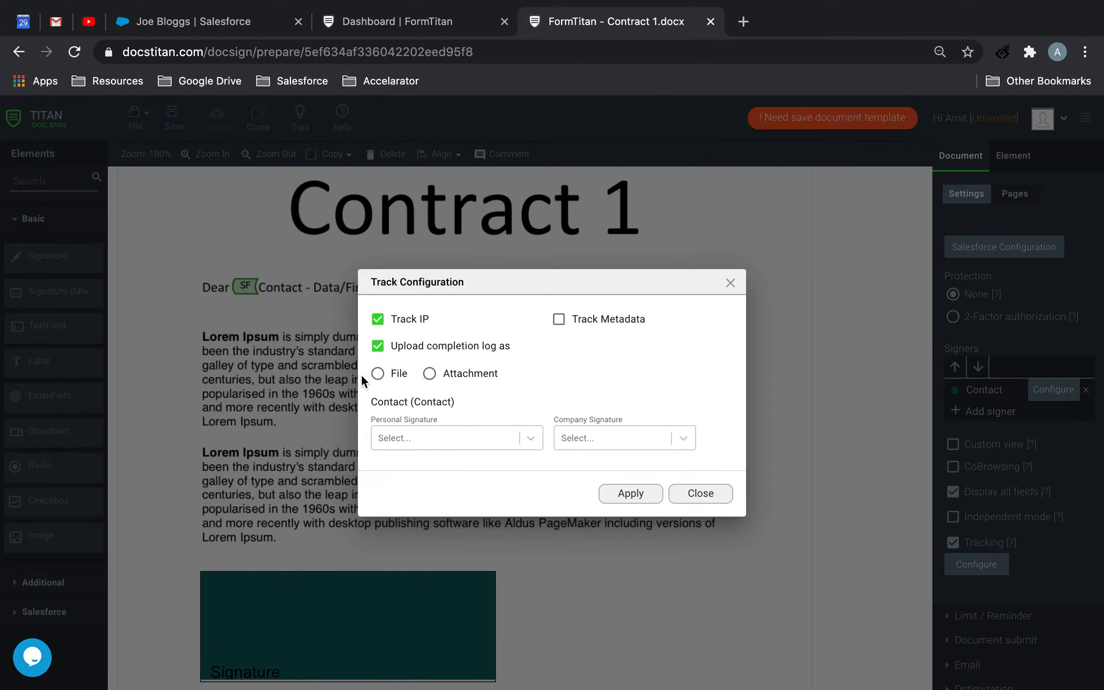
pyautogui.click(378, 374)
pyautogui.click(472, 437)
pyautogui.click(434, 468)
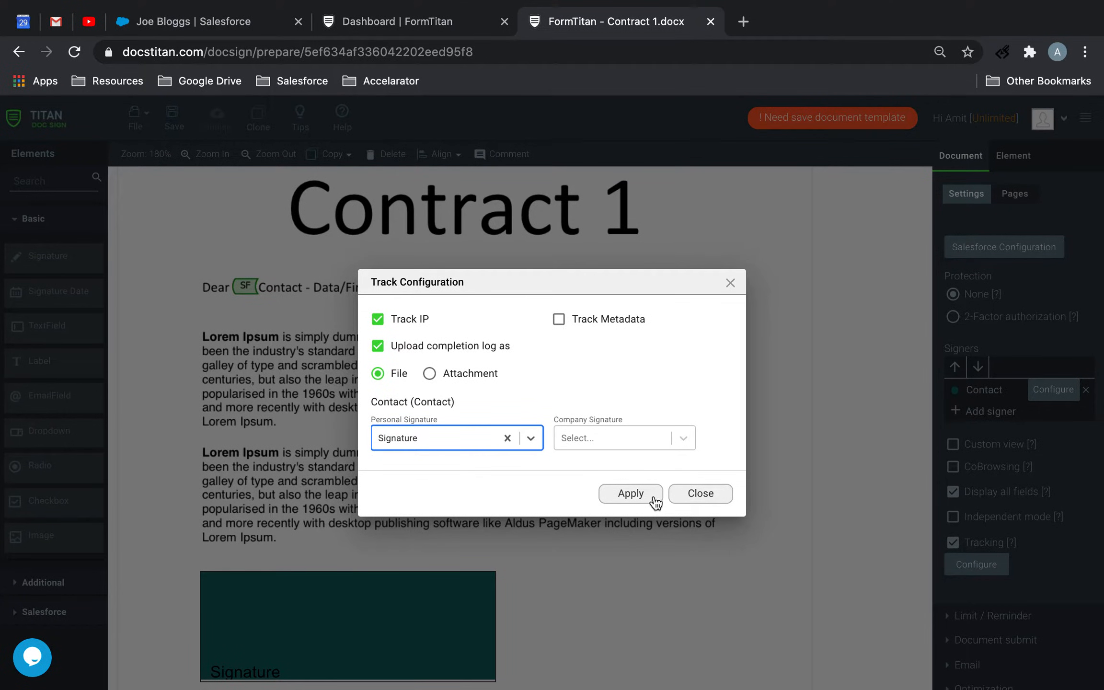
pyautogui.click(582, 323)
pyautogui.click(619, 498)
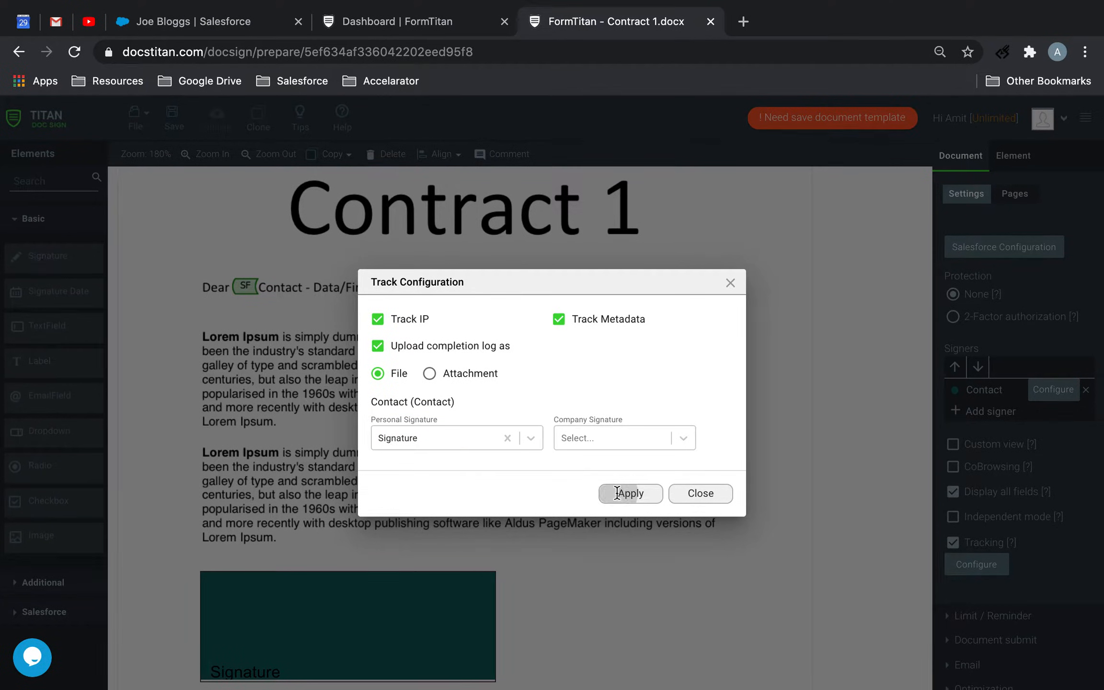
pyautogui.click(173, 126)
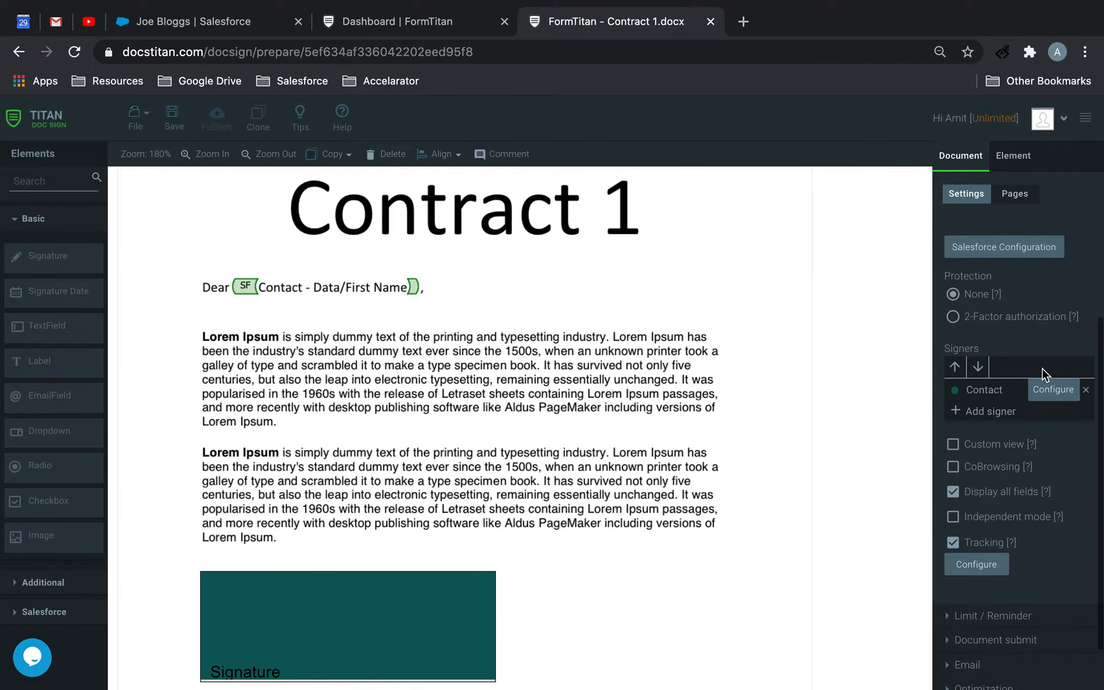
# Add the Content Version (Files) object to the document's push to Salesforce and go to its field mapping
pyautogui.scroll(-2, 1023, 376)
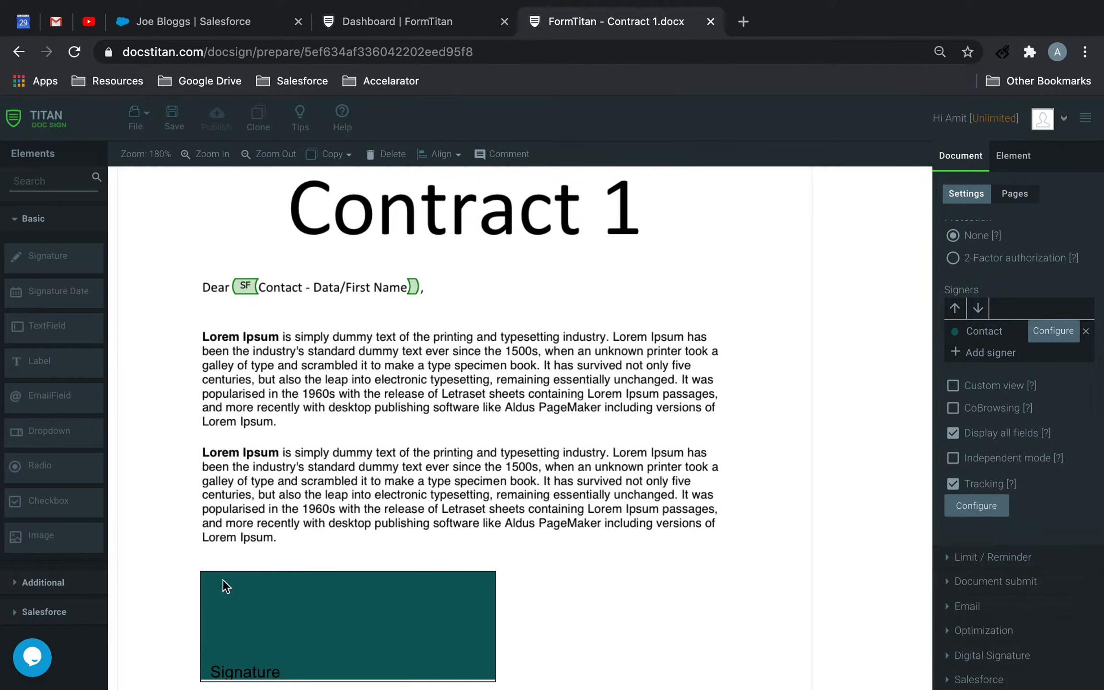
pyautogui.click(978, 679)
pyautogui.click(982, 463)
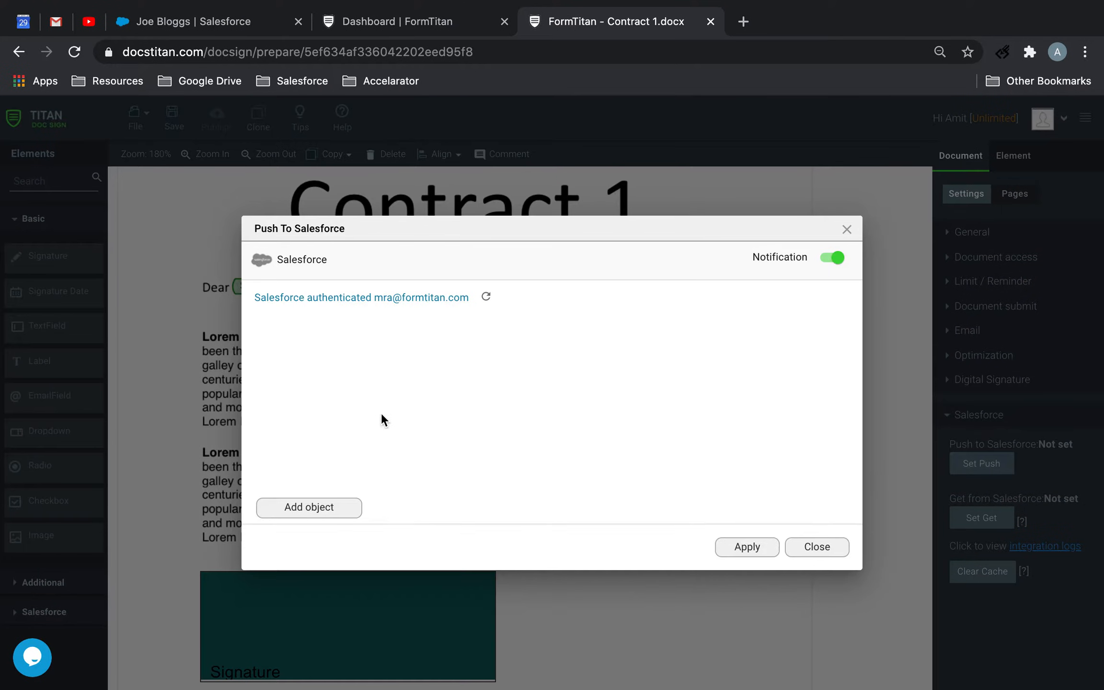
pyautogui.click(311, 508)
pyautogui.click(341, 410)
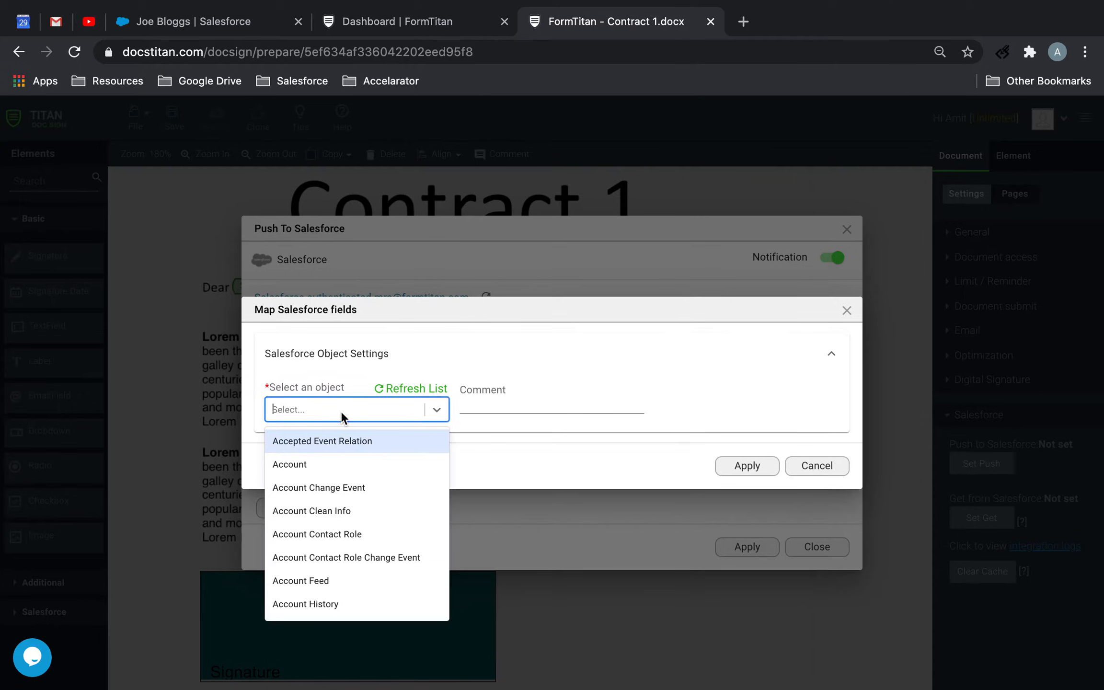
pyautogui.write('file')
pyautogui.click(326, 487)
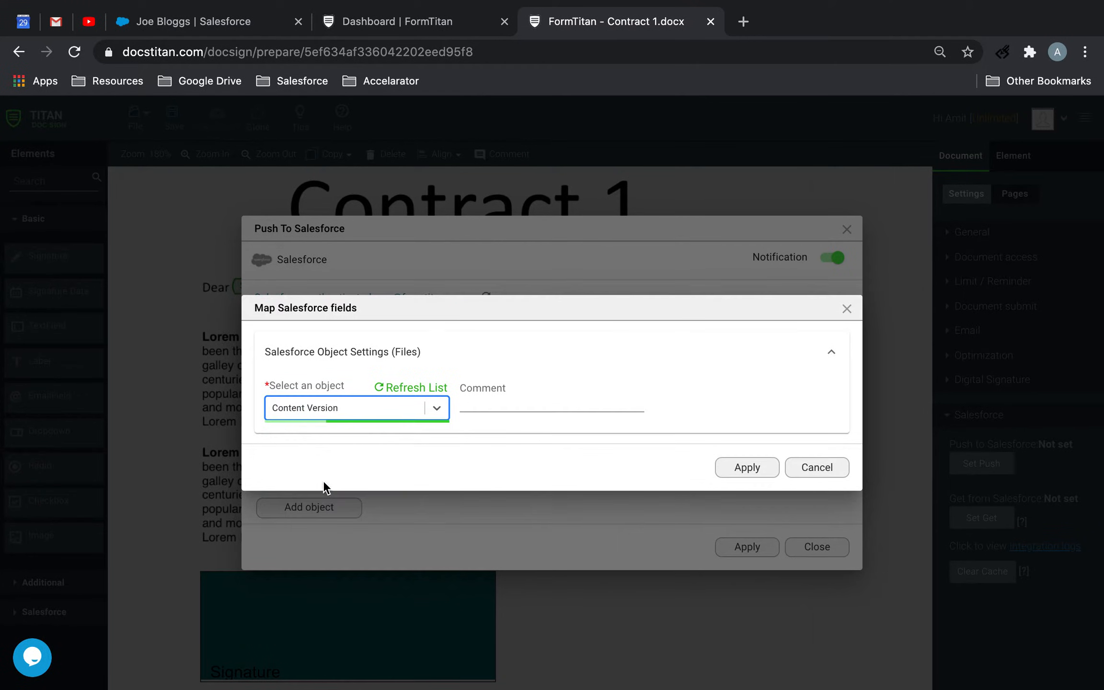
pyautogui.click(317, 468)
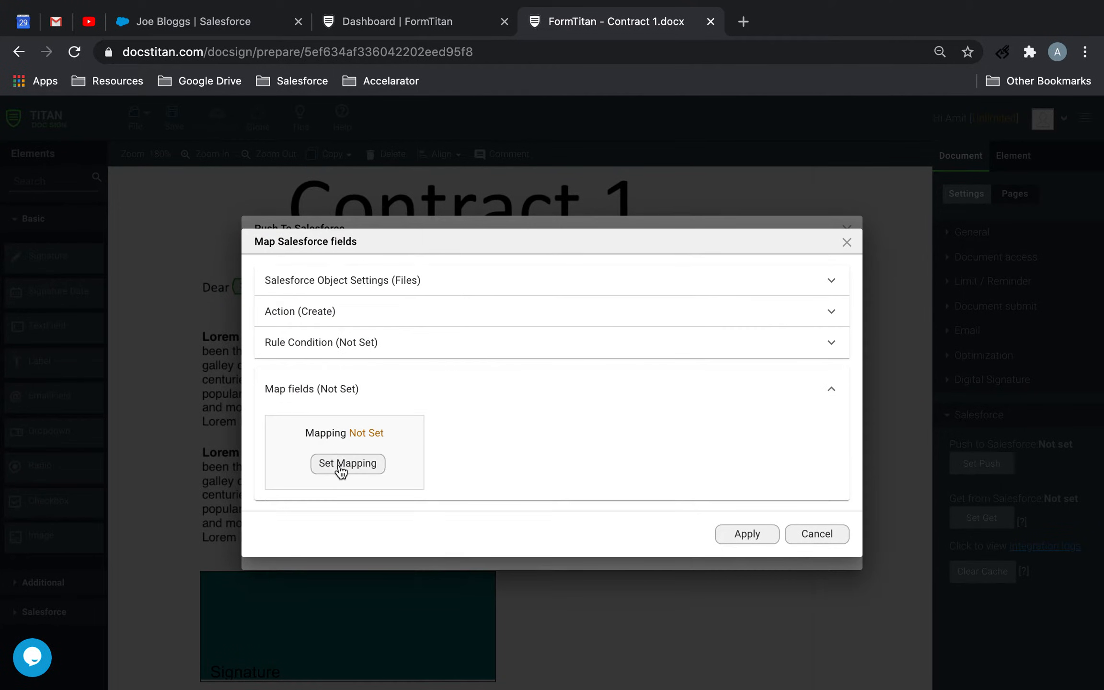
# Map the First Publish Location ID field to Record ID
pyautogui.click(339, 464)
pyautogui.click(252, 163)
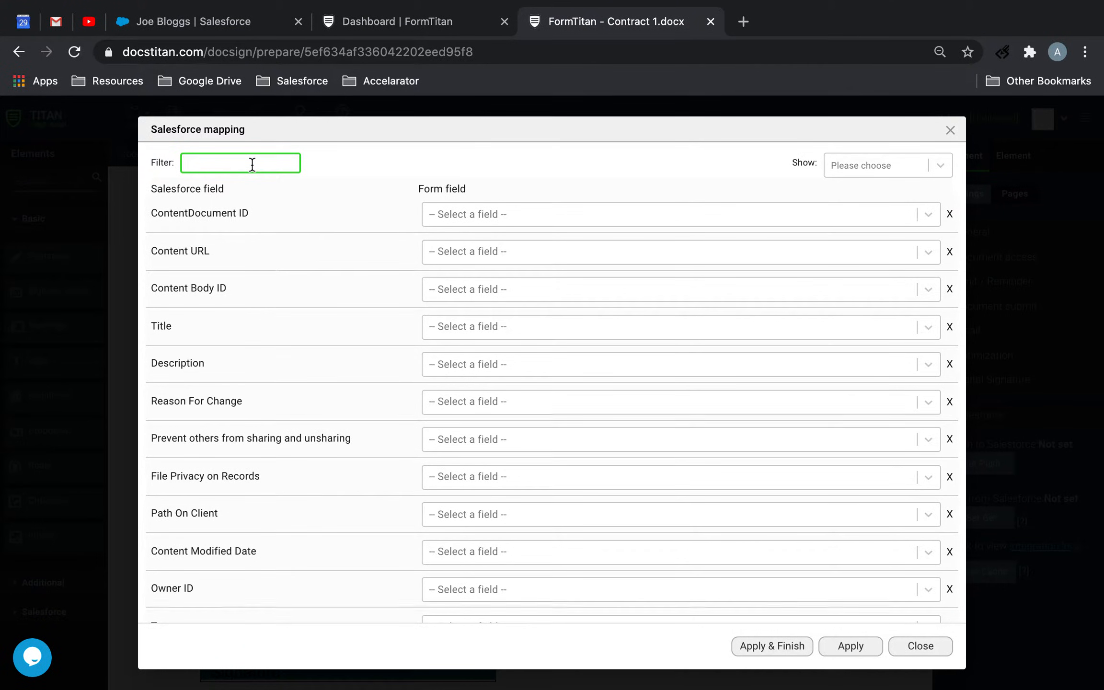
pyautogui.write('fir')
pyautogui.click(512, 398)
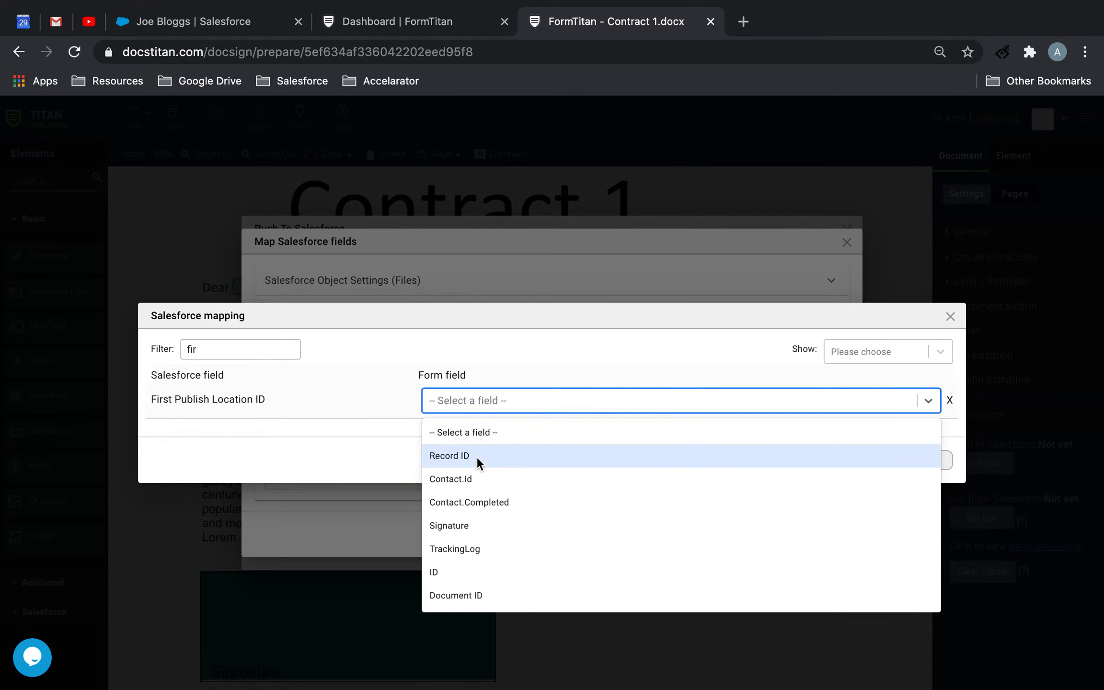
pyautogui.click(477, 454)
# Clear the field filter and map Title to Other with the value "Contract 1"
pyautogui.doubleClick(244, 348)
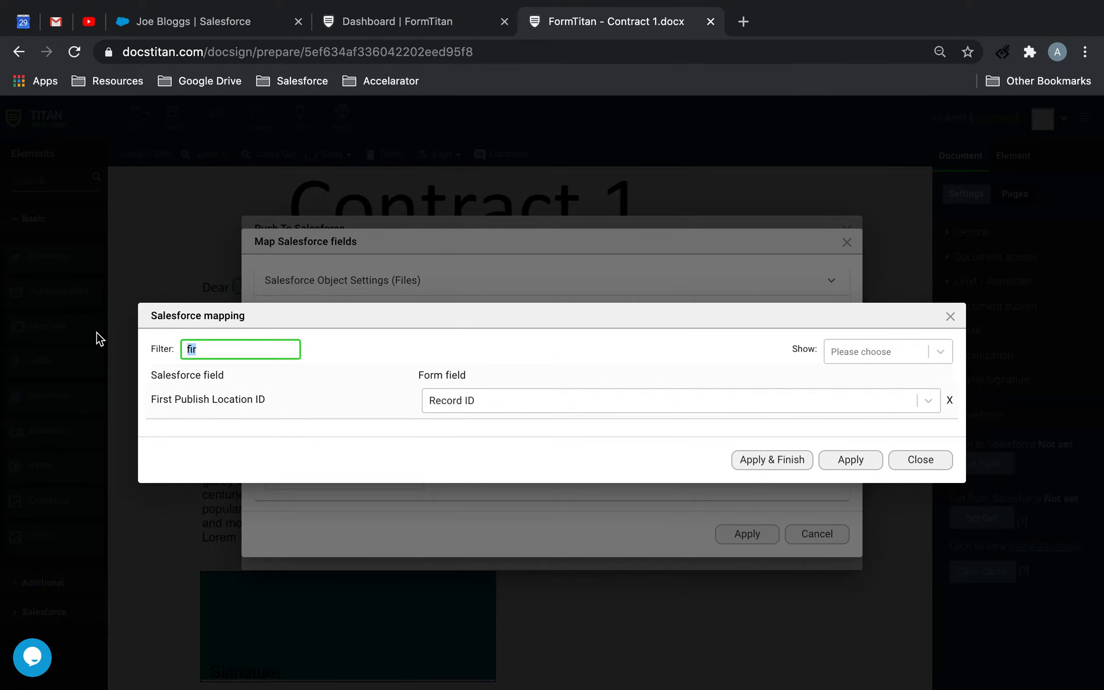
pyautogui.press('BackSpace')
pyautogui.write('f')
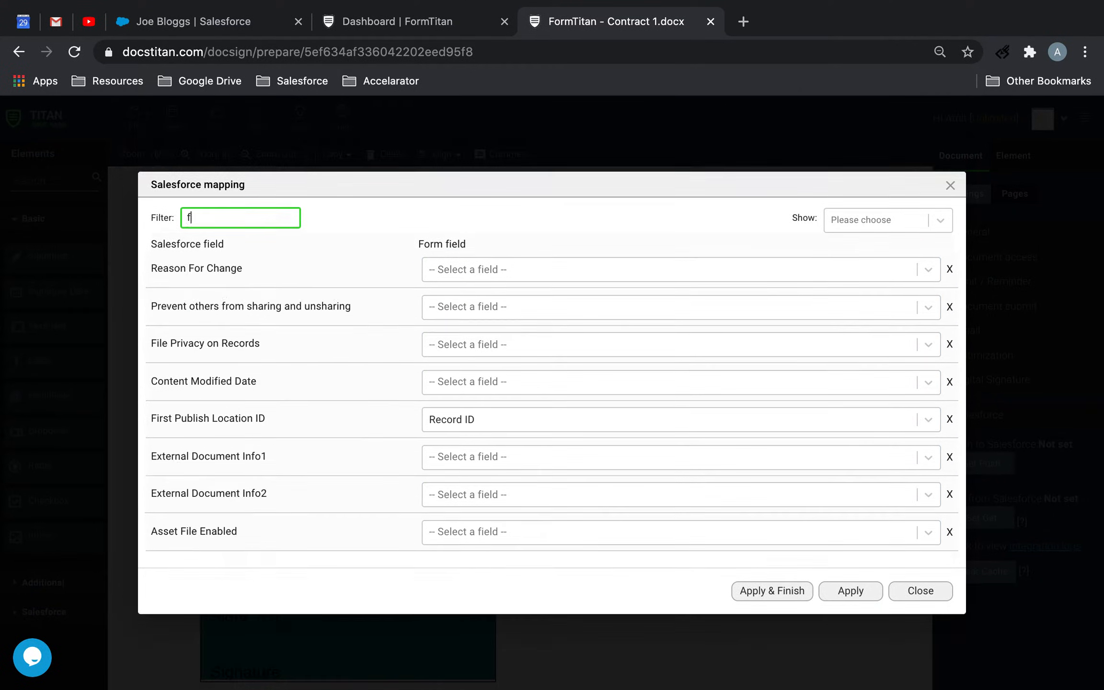
pyautogui.write('ile')
pyautogui.press('BackSpace')
pyautogui.press('BackSpace')
pyautogui.press('BackSpace')
pyautogui.press('BackSpace')
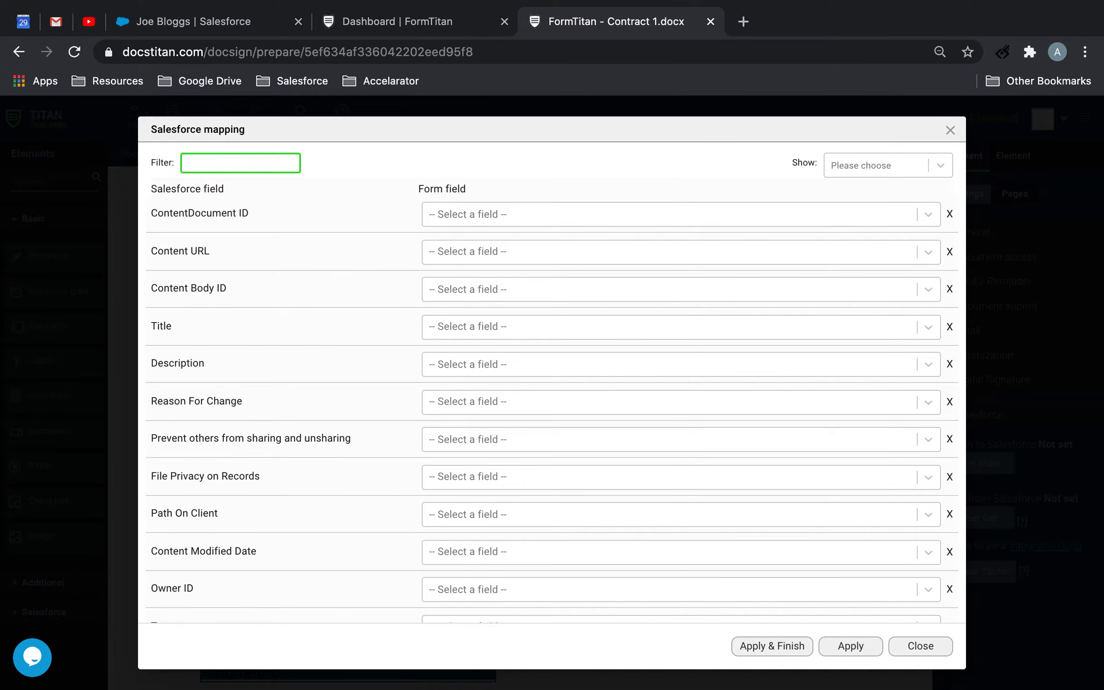
pyautogui.click(507, 326)
pyautogui.write('other')
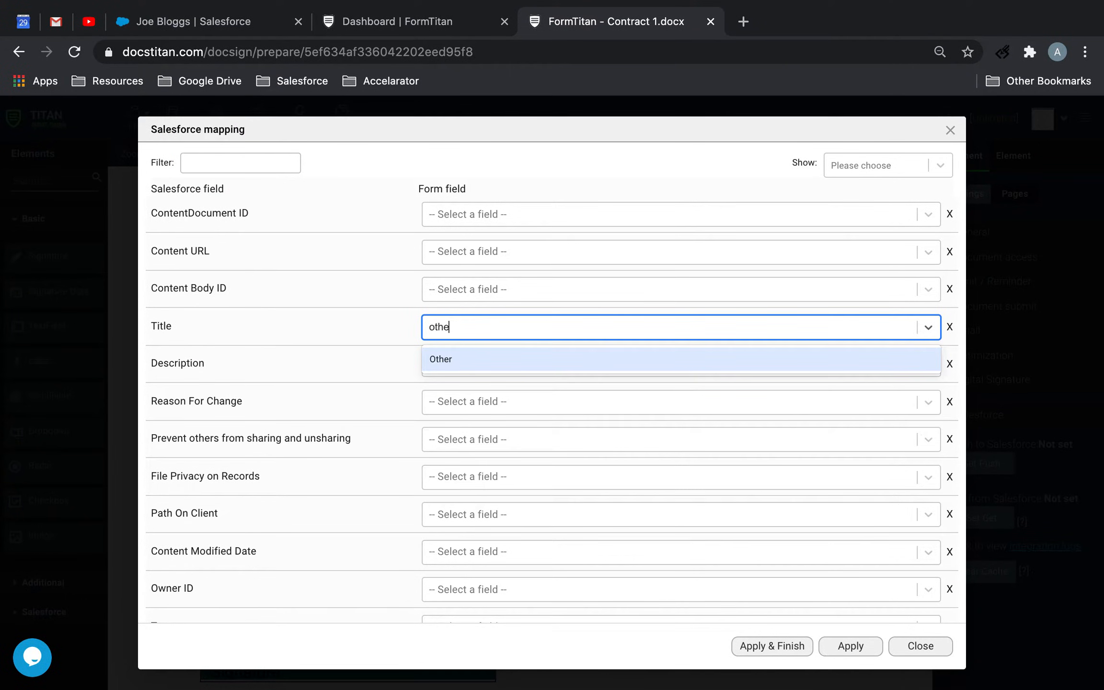
pyautogui.click(515, 364)
pyautogui.click(709, 329)
pyautogui.write('Contract 1')
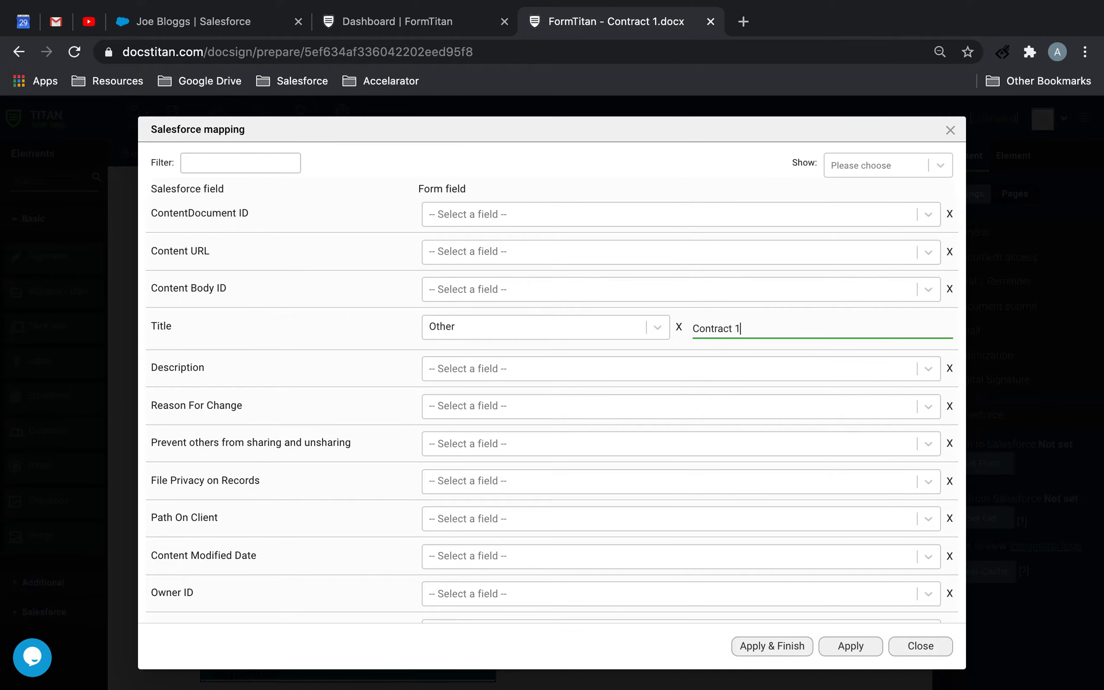
# Filter the fields by "ver", map Version Data to the form field option matching "your", and apply the mapping
pyautogui.click(259, 166)
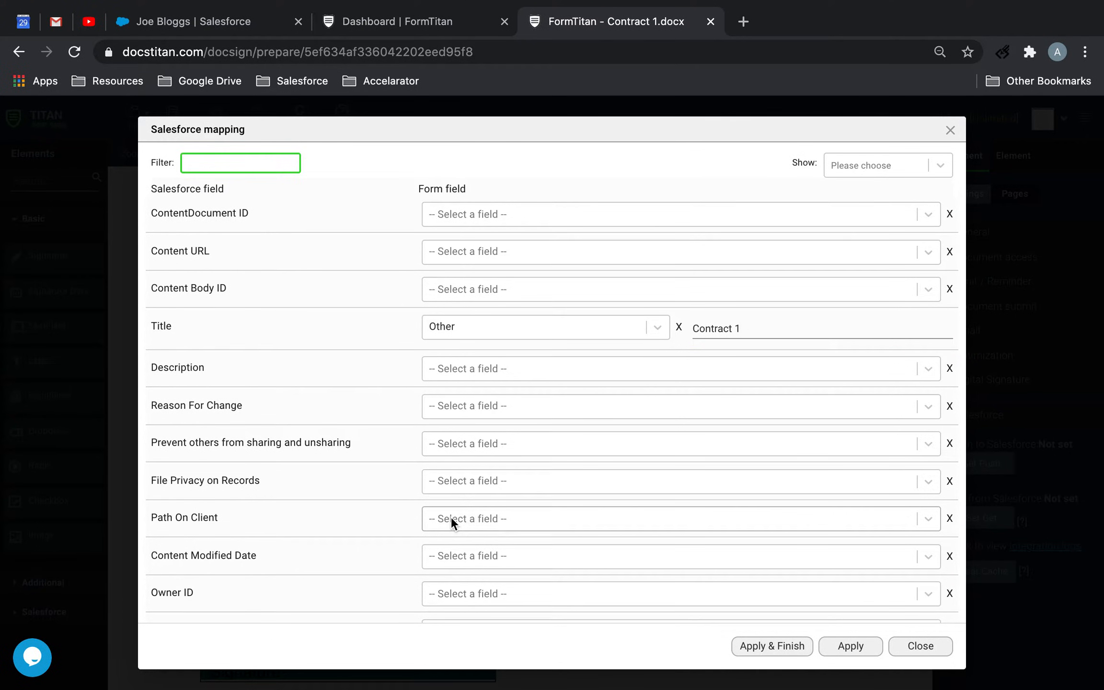
pyautogui.write('ver')
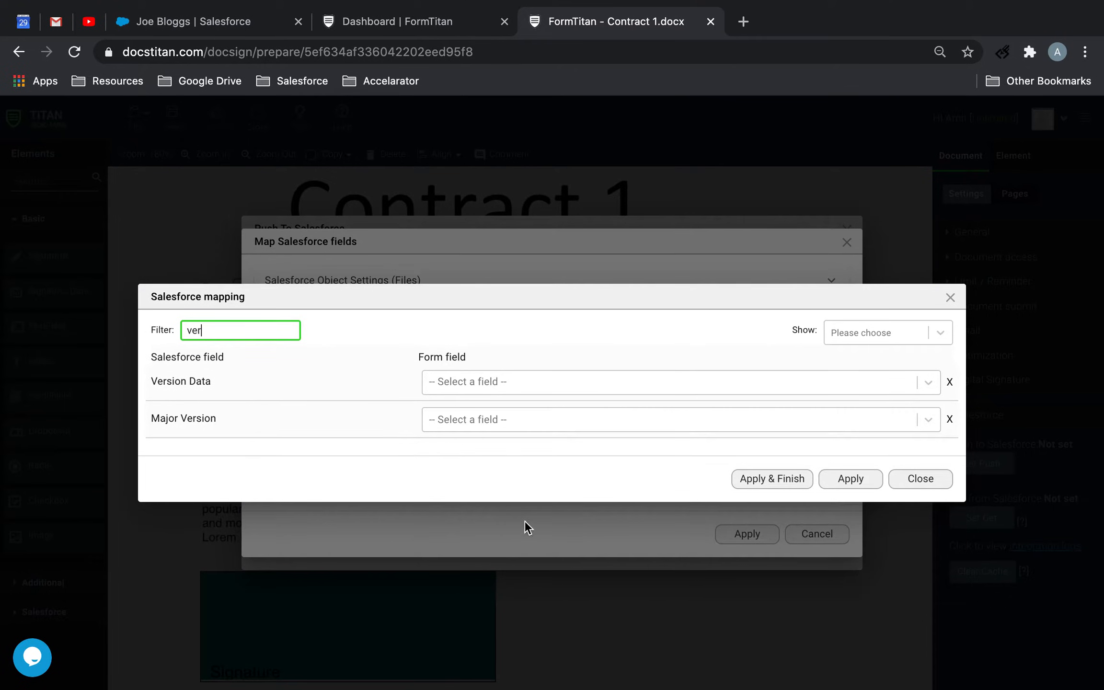
pyautogui.click(512, 378)
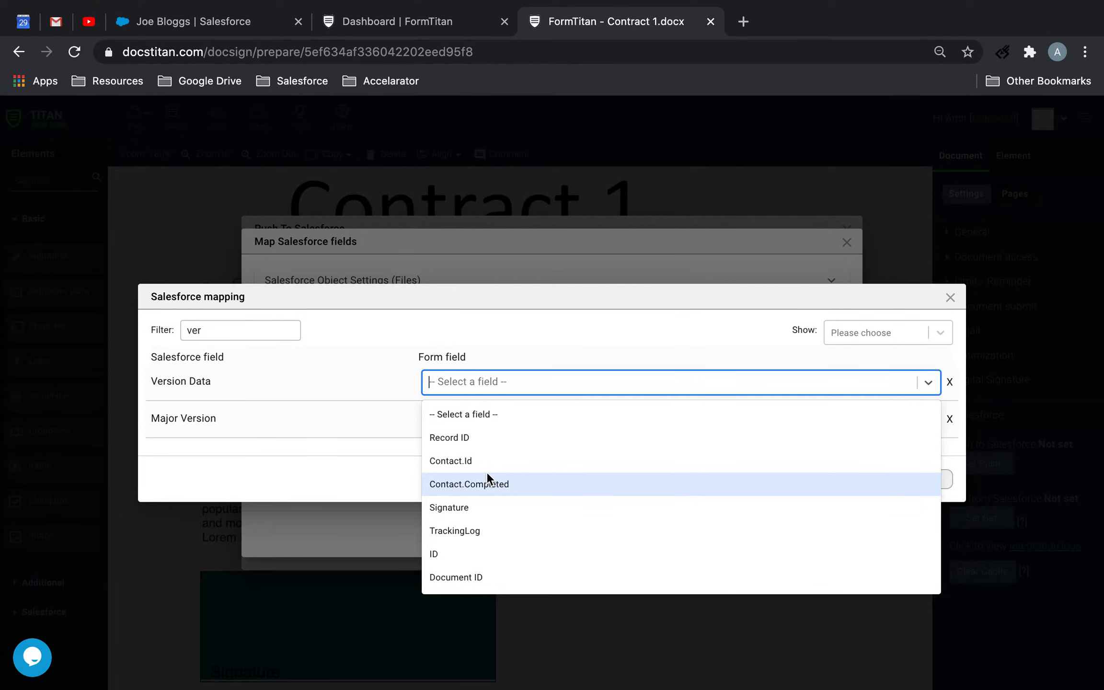
pyautogui.write('your')
pyautogui.click(515, 413)
pyautogui.click(827, 479)
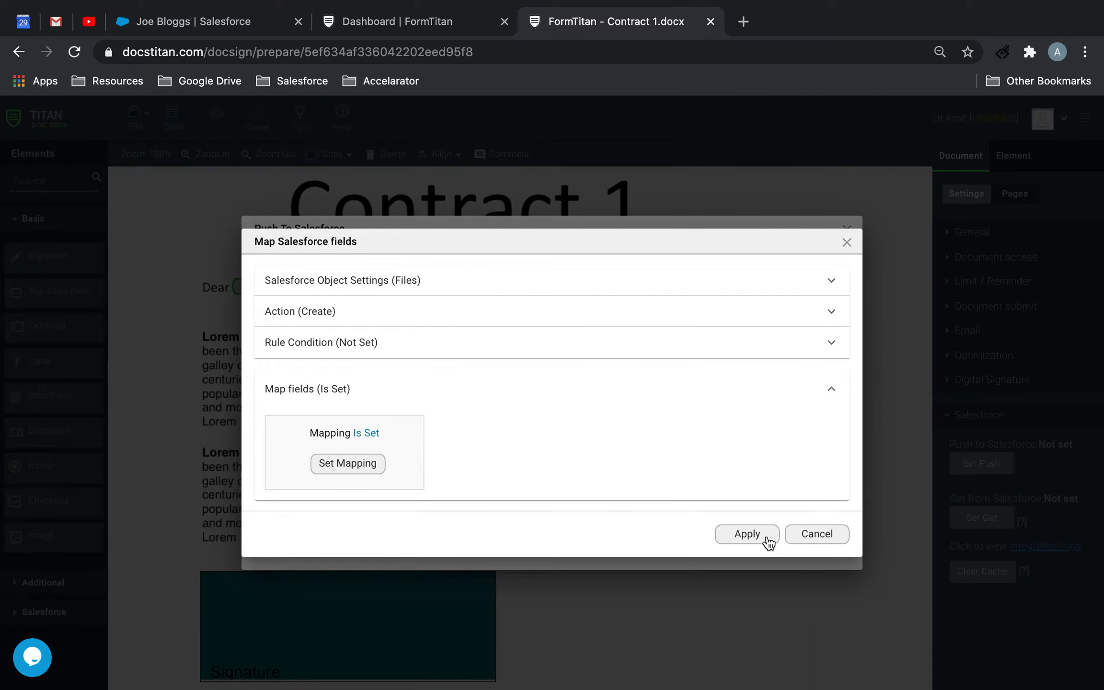
# Apply the Files object and the push to Salesforce, and save the Contract 1 template
pyautogui.click(765, 538)
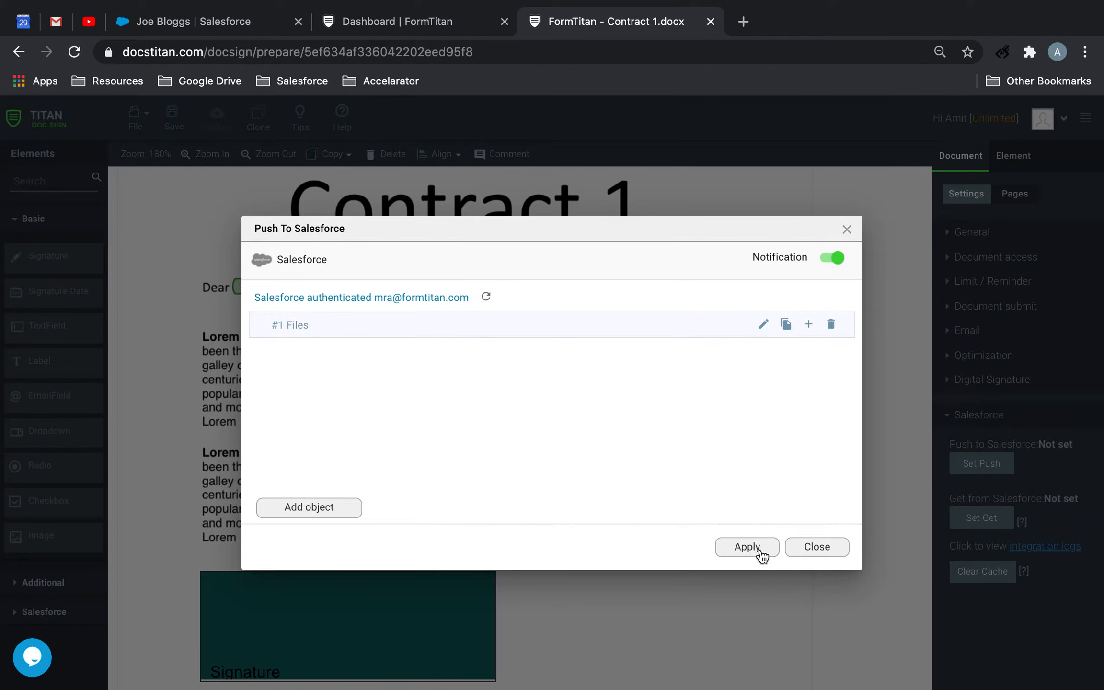
pyautogui.click(759, 550)
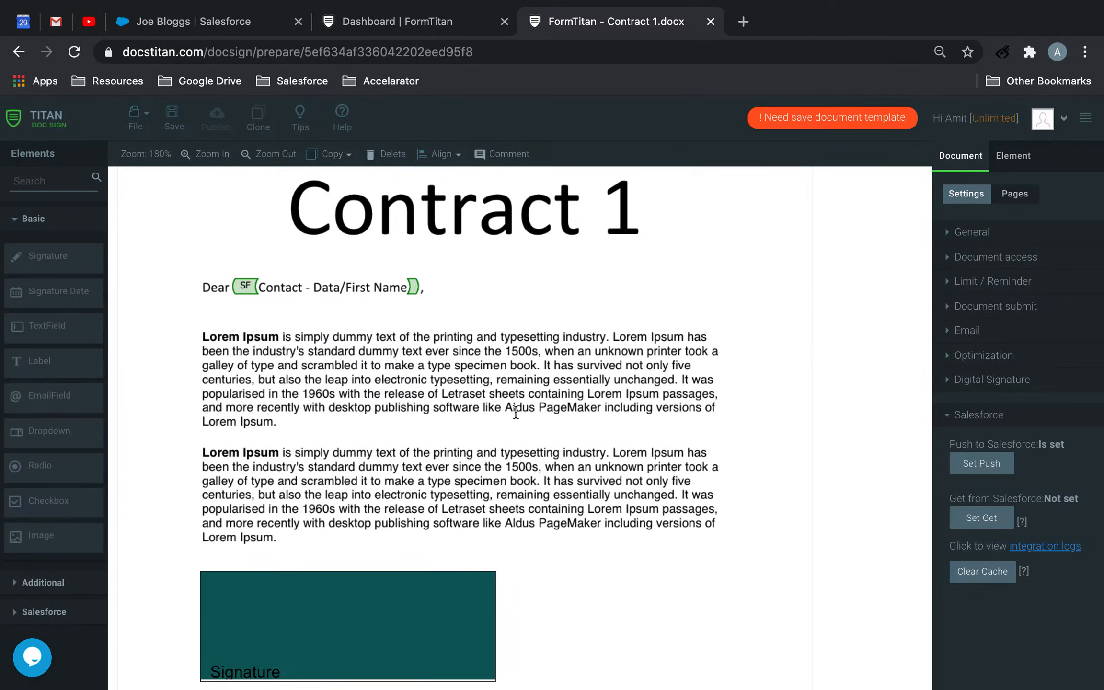
pyautogui.click(169, 118)
# Open the Contract 2.docx document template
pyautogui.click(137, 120)
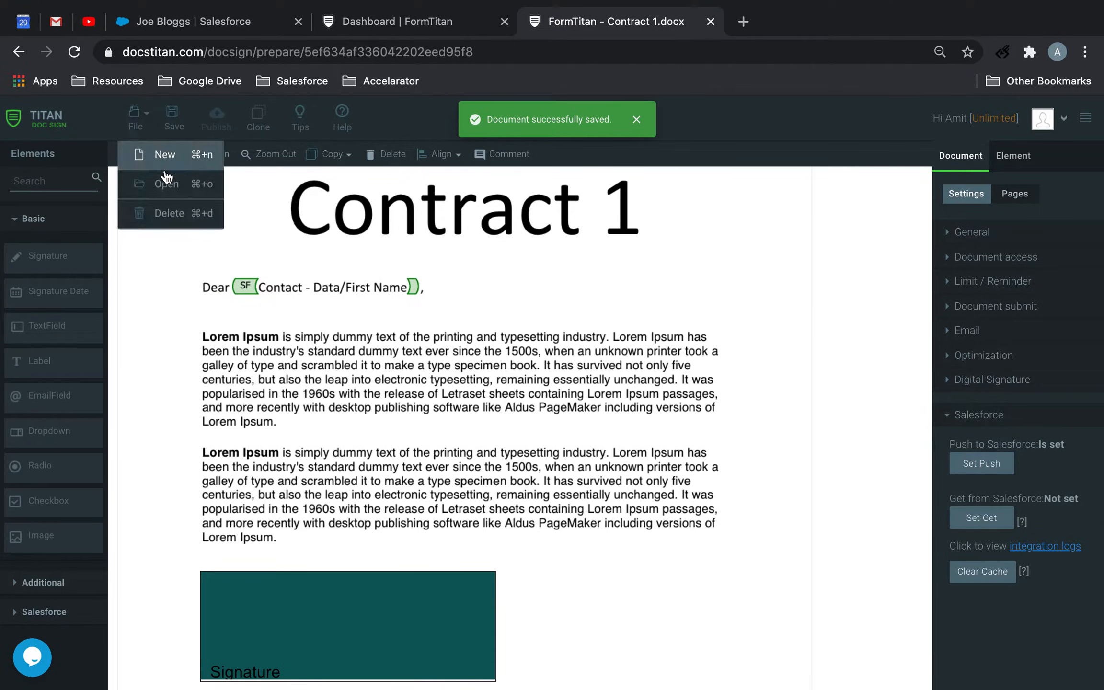
pyautogui.click(162, 176)
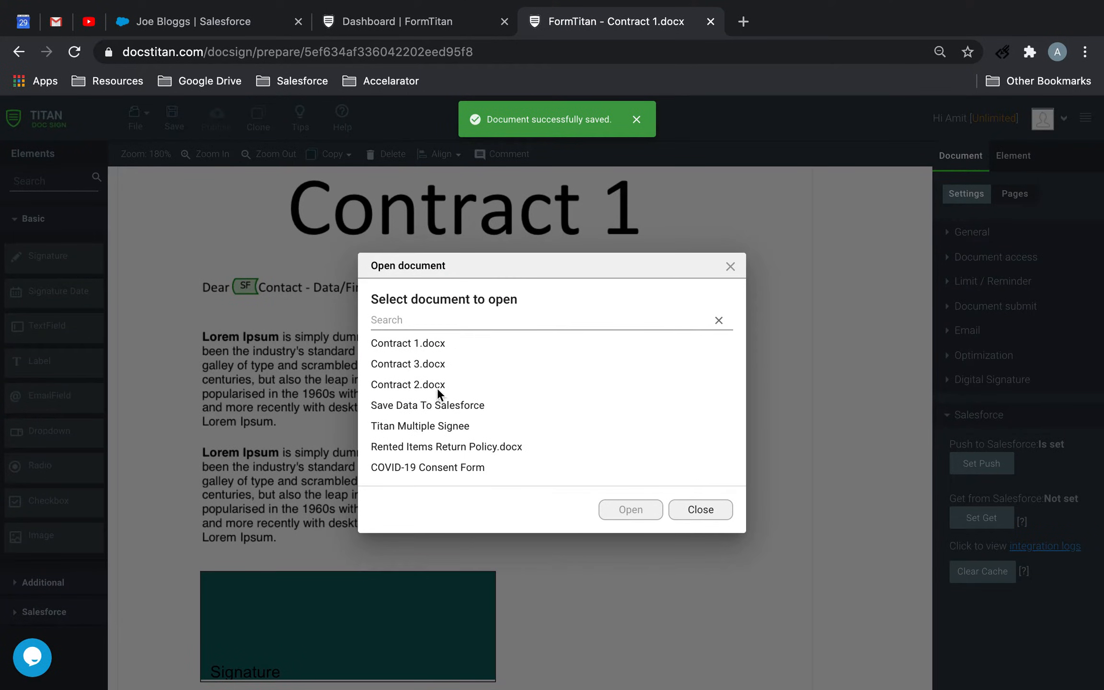
pyautogui.click(438, 378)
pyautogui.click(647, 515)
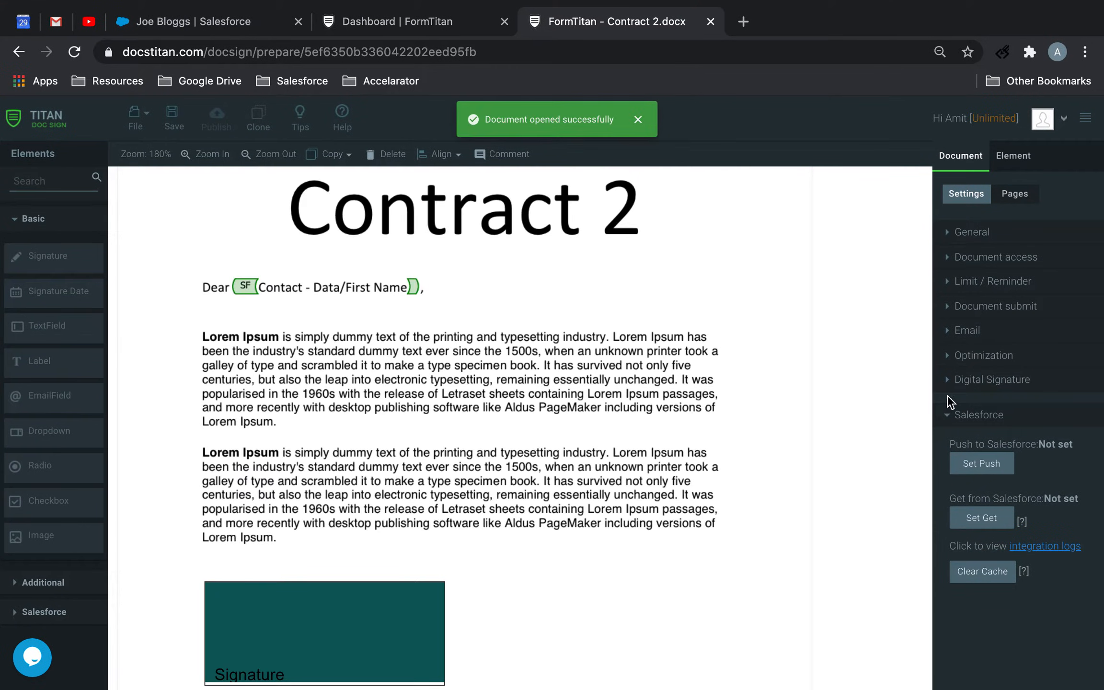
# Enable Tracking in Contract 2's document access settings and open the tracking configuration
pyautogui.click(969, 232)
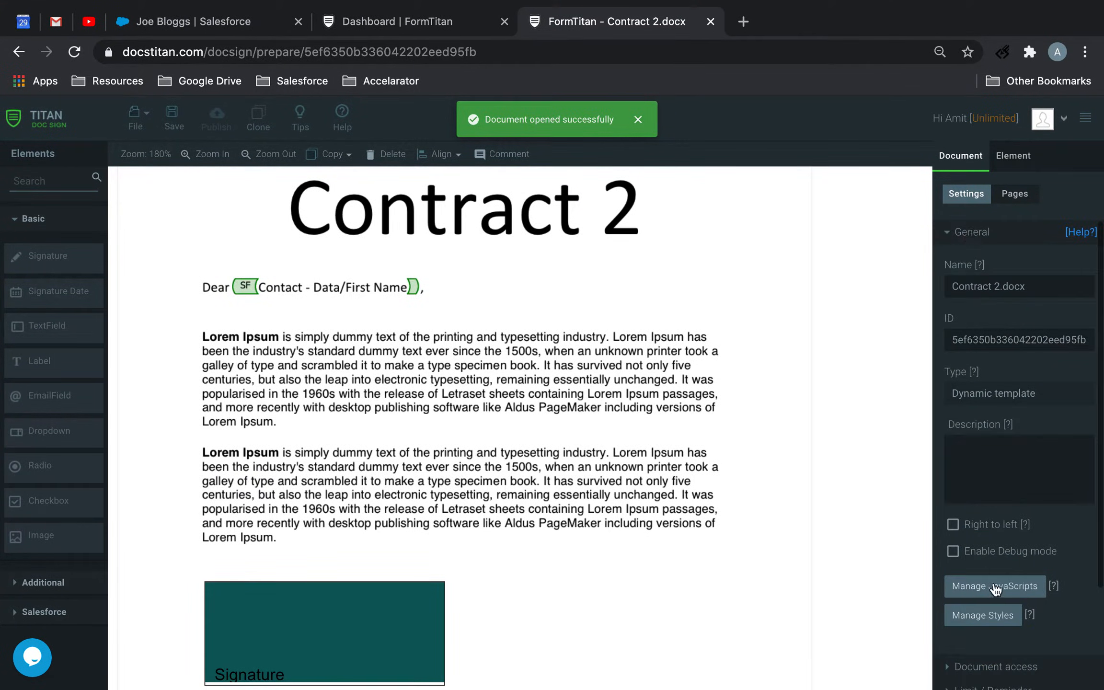
pyautogui.scroll(-2, 993, 582)
pyautogui.click(987, 595)
pyautogui.scroll(-3, 988, 599)
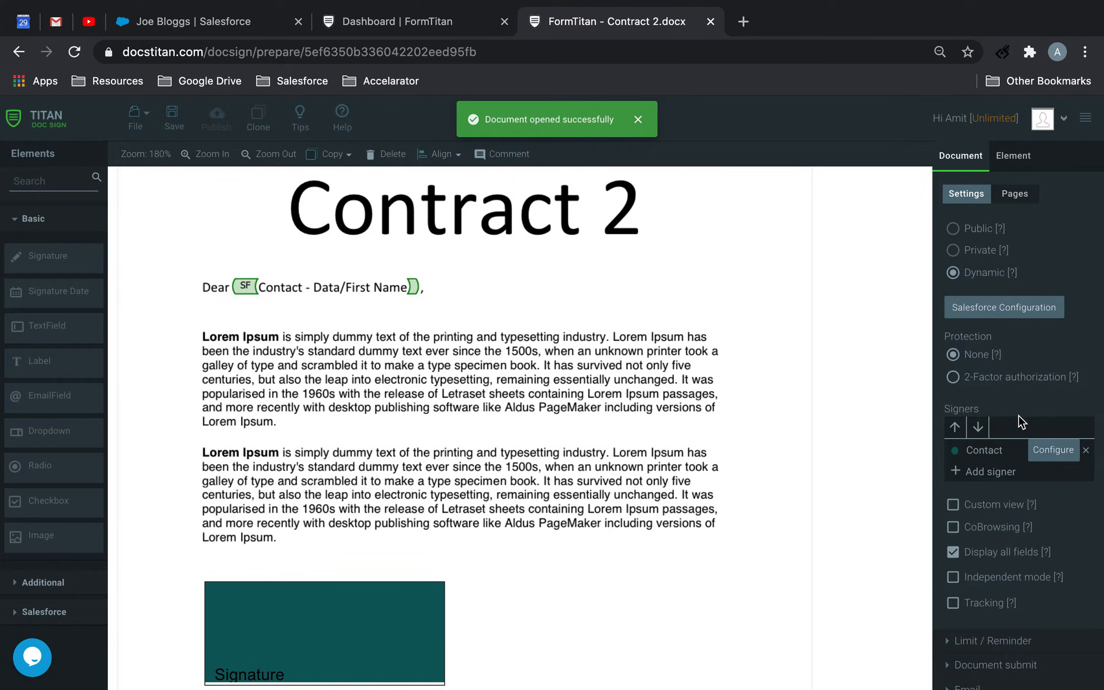
pyautogui.click(987, 605)
pyautogui.click(977, 625)
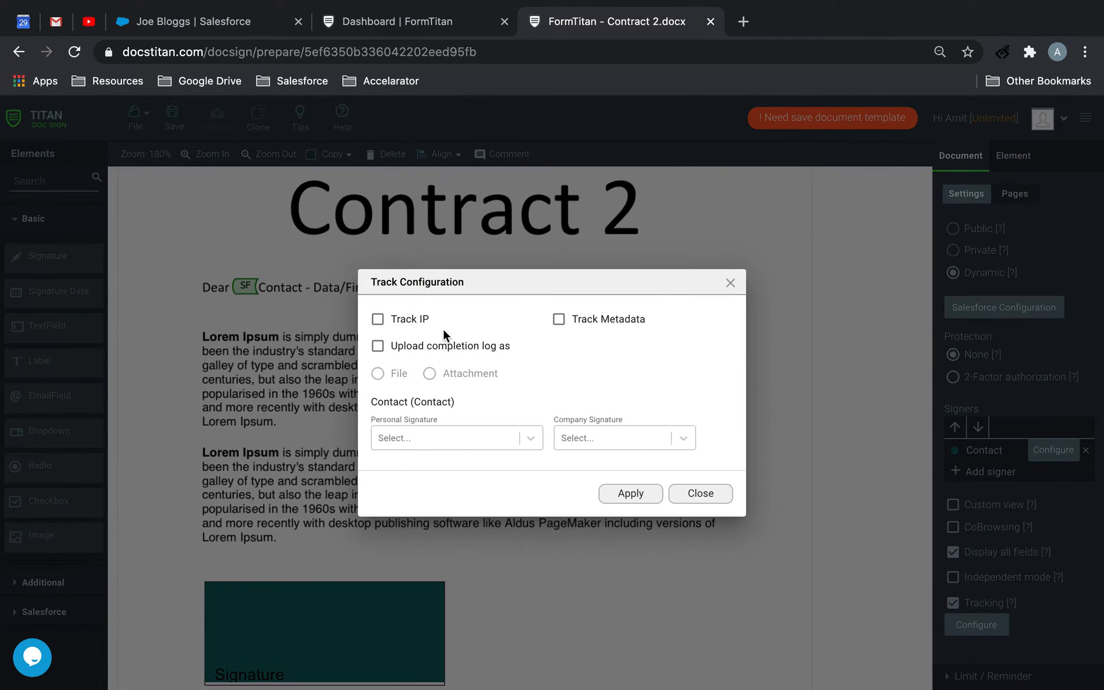
# Configure Track IP, Track Metadata, completion log uploaded as File and Signature as personal signature, and save the Contract 2 template
pyautogui.click(403, 321)
pyautogui.click(402, 347)
pyautogui.click(591, 320)
pyautogui.click(397, 374)
pyautogui.click(438, 441)
pyautogui.click(424, 469)
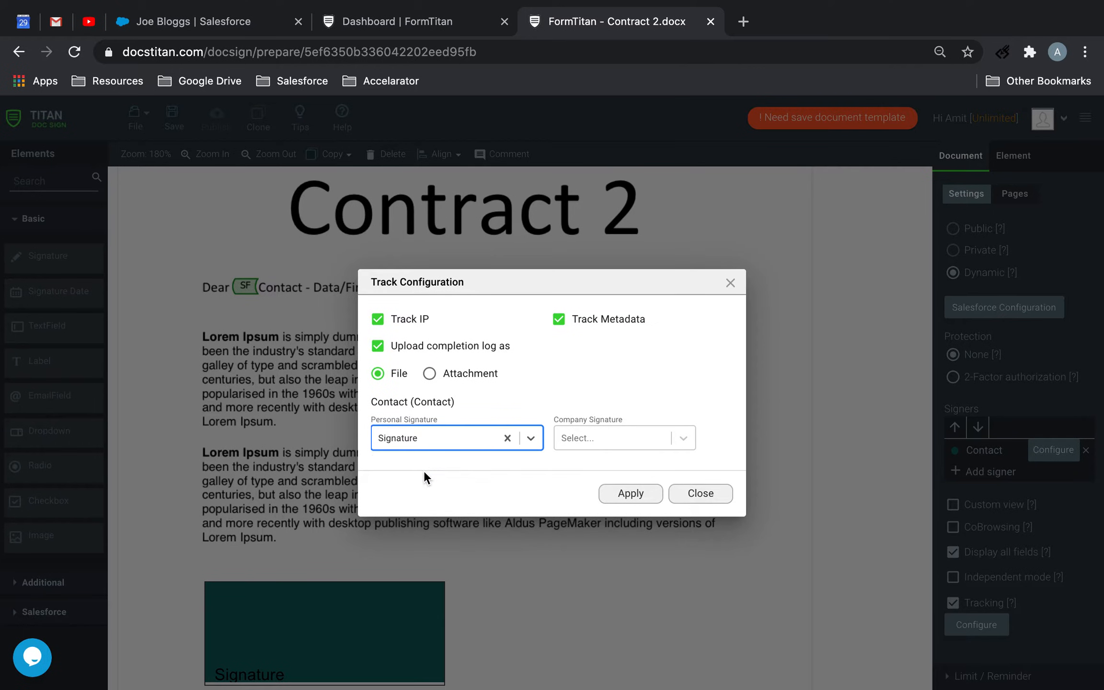
pyautogui.click(618, 493)
pyautogui.click(173, 116)
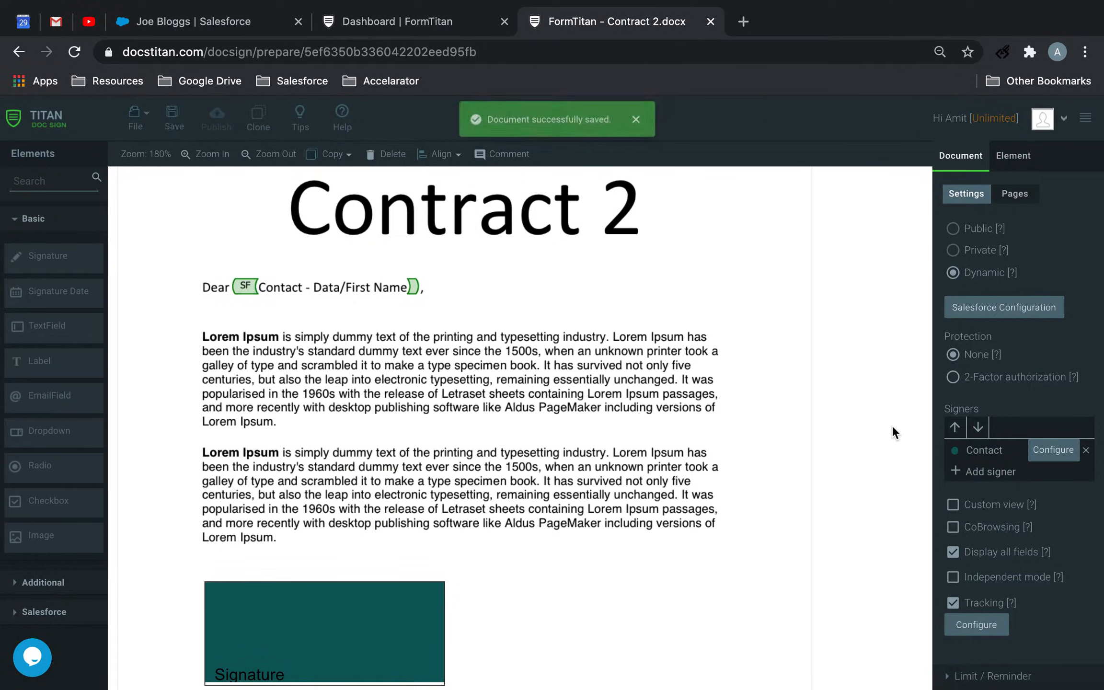
# Add the Content Version (Files) object to Contract 2's push to Salesforce and go to its field mapping
pyautogui.scroll(-3, 1030, 603)
pyautogui.click(980, 678)
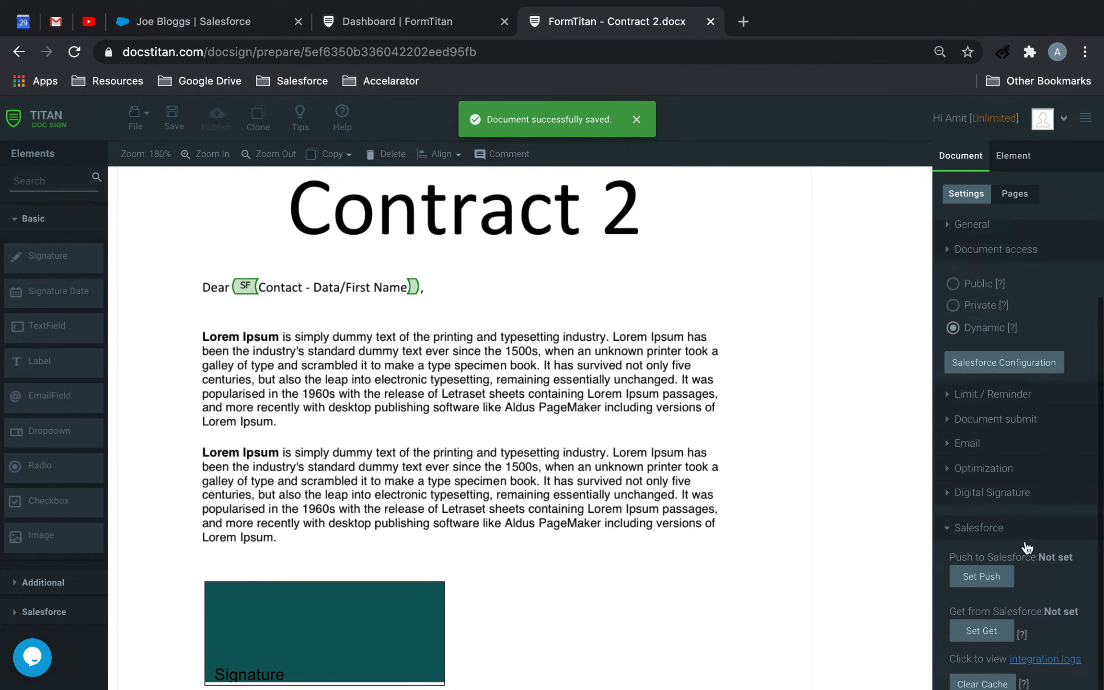
pyautogui.click(992, 470)
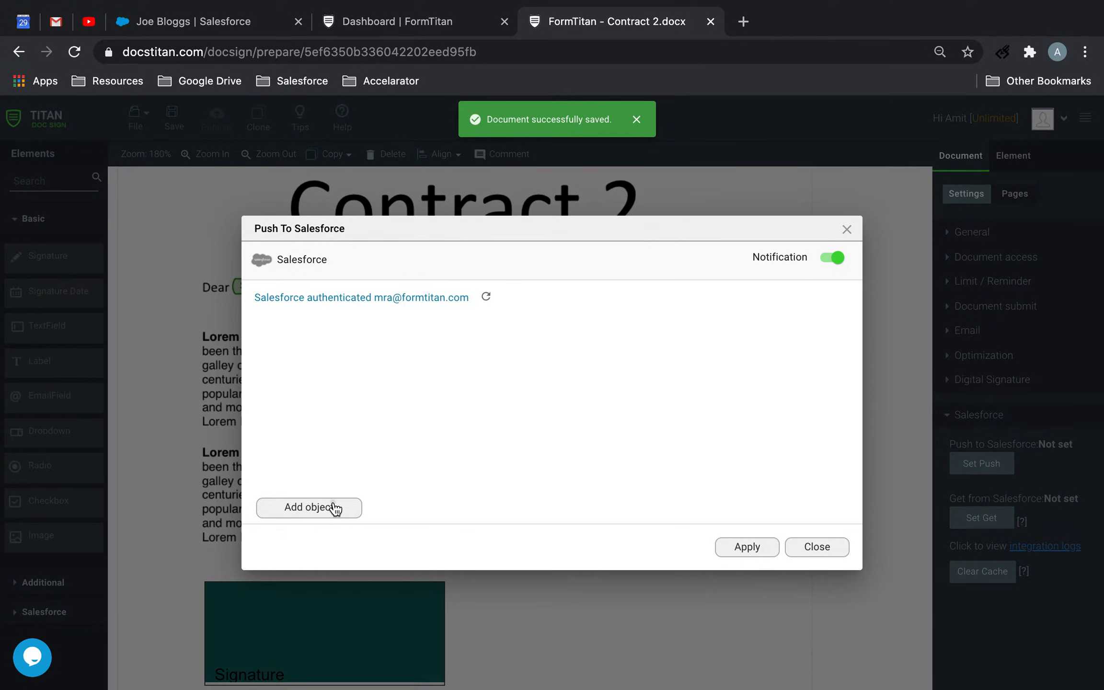
pyautogui.click(336, 509)
pyautogui.click(322, 409)
pyautogui.write('fi')
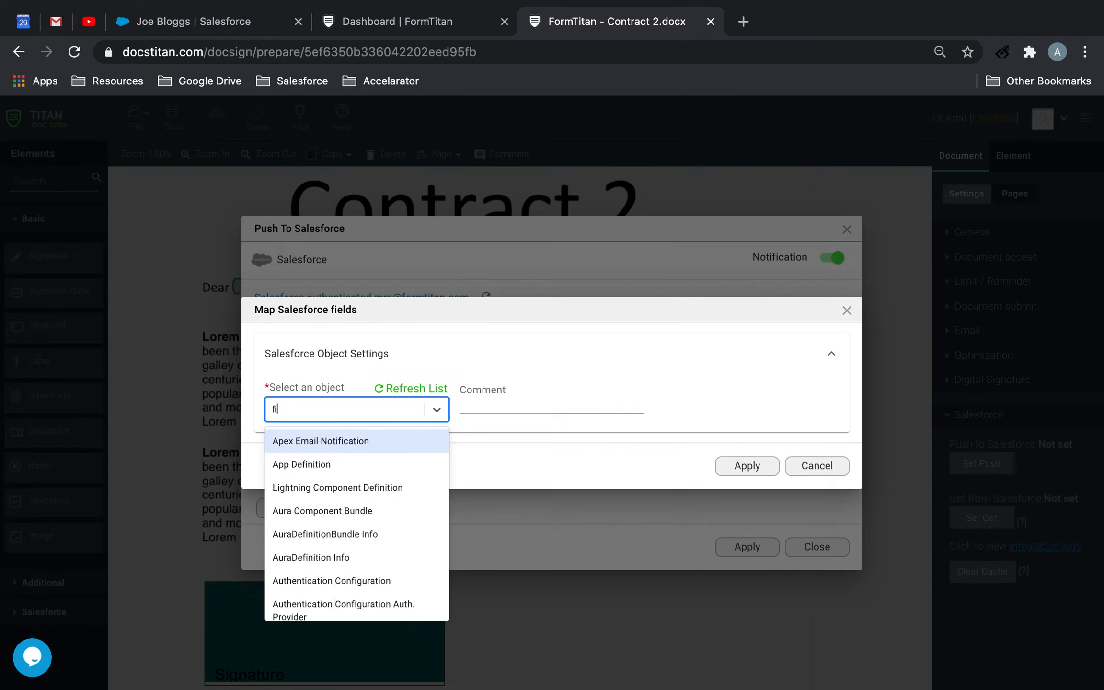
pyautogui.write('l')
pyautogui.click(300, 486)
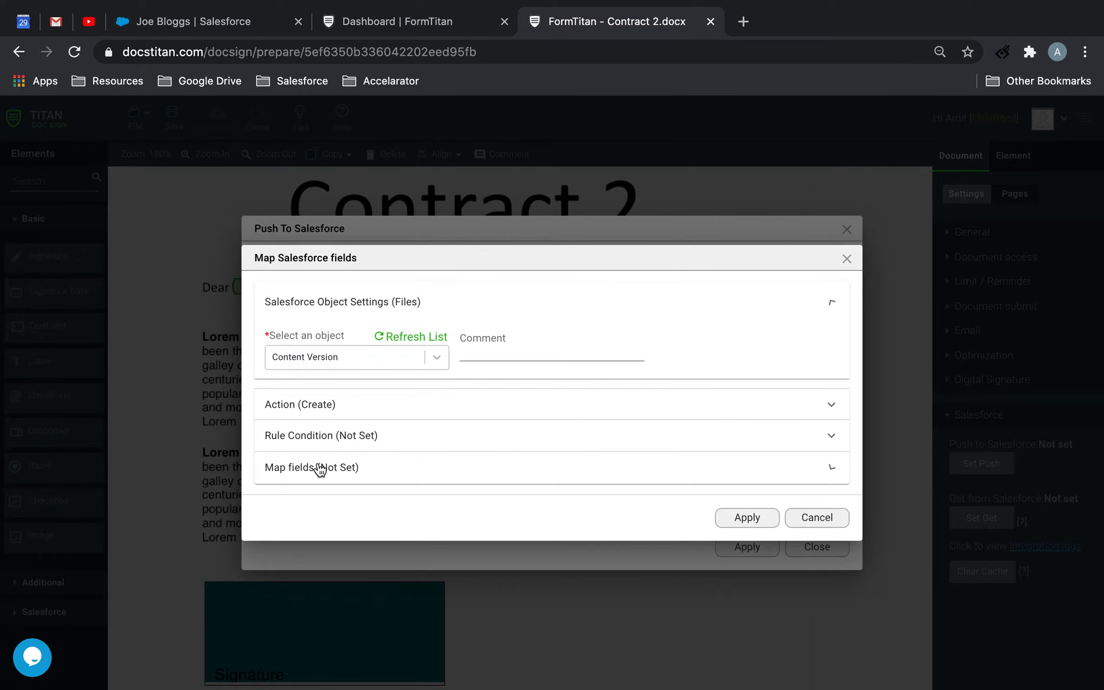
pyautogui.click(320, 469)
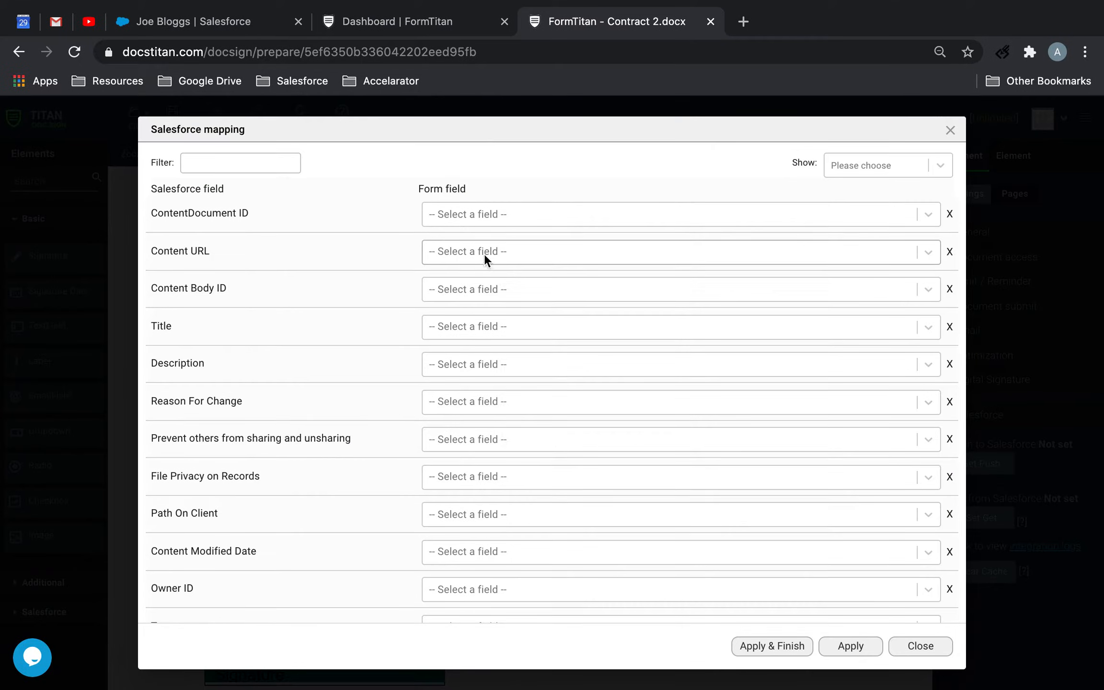
# Map the Title field to Other with the value "Contract 2"
pyautogui.click(494, 329)
pyautogui.write('other')
pyautogui.click(520, 368)
pyautogui.click(716, 326)
pyautogui.write('COntract 2')
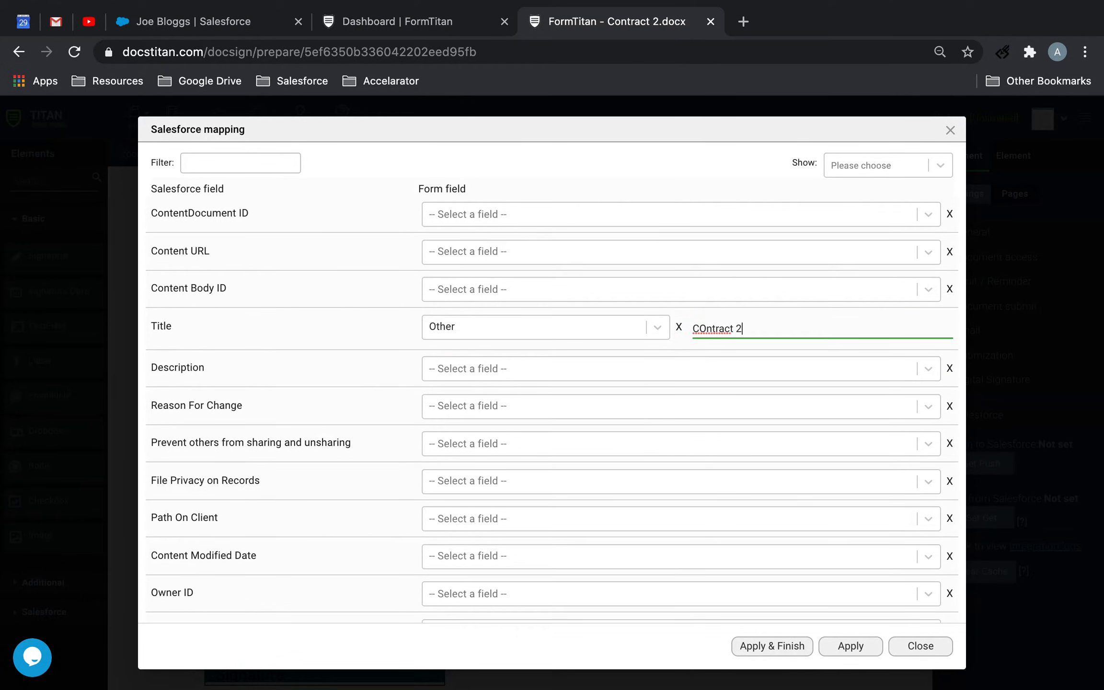
pyautogui.click(708, 328)
pyautogui.press('BackSpace')
pyautogui.write('o')
# Filter the fields by "ver" and map Version Data to the form field option matching "your"
pyautogui.click(214, 163)
pyautogui.write('ver')
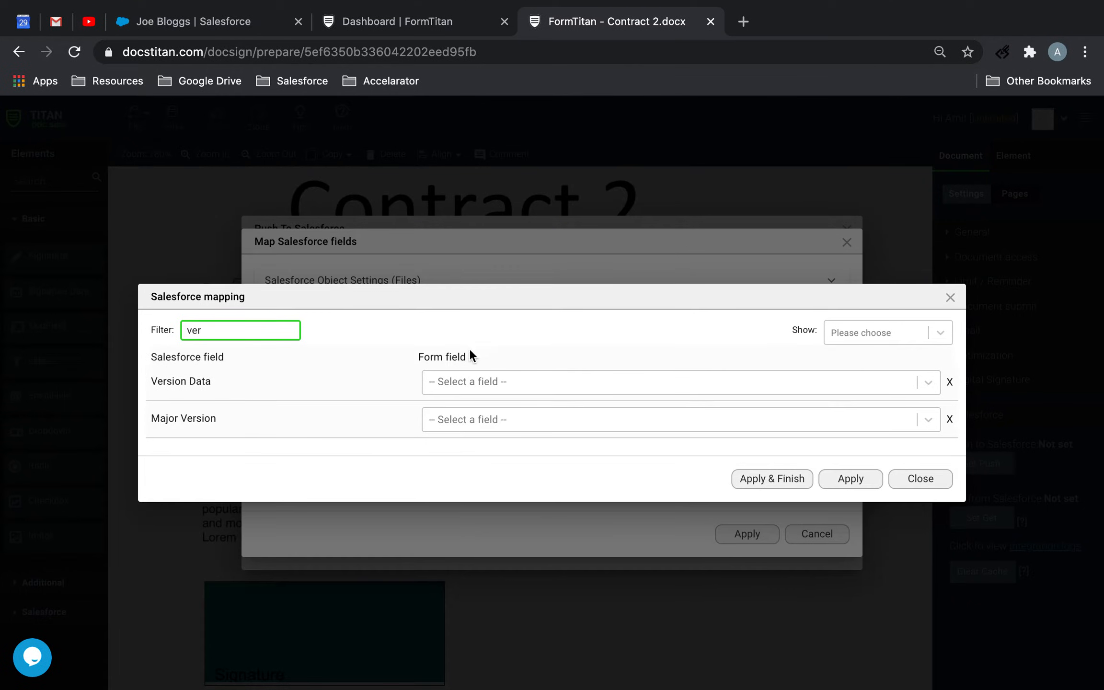
pyautogui.click(468, 378)
pyautogui.write('your')
pyautogui.click(476, 414)
# Filter the fields by "fir" instead, map First Publish Location ID to Record ID, and apply the mapping
pyautogui.moveTo(272, 331); pyautogui.dragTo(136, 331)
pyautogui.press('BackSpace')
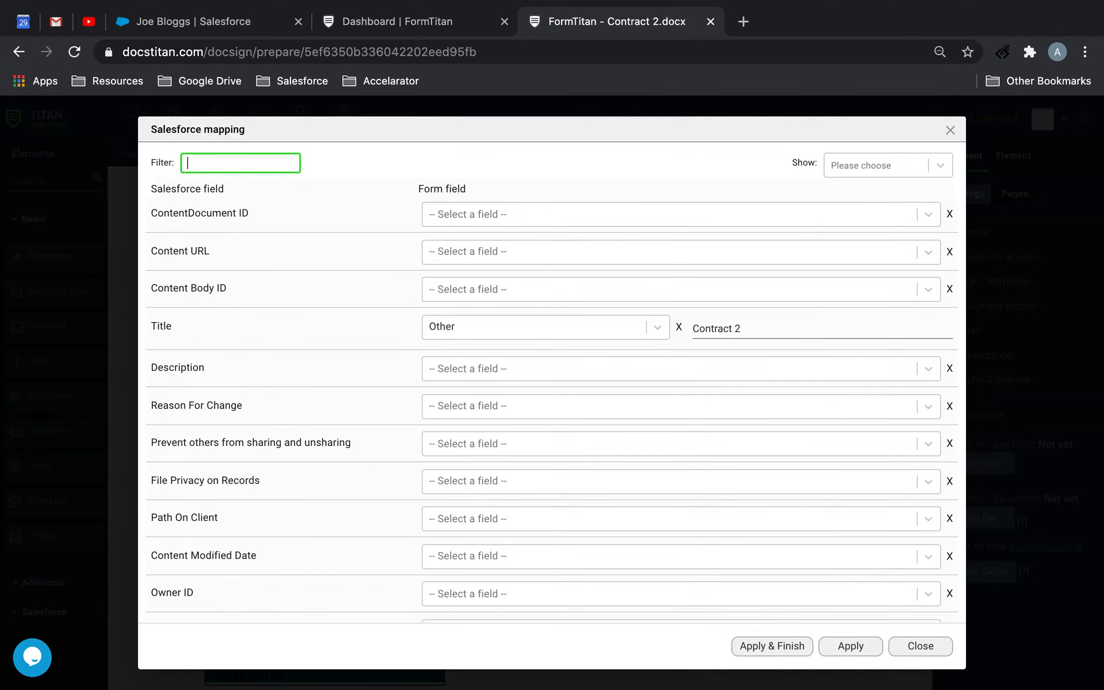
pyautogui.write('fir')
pyautogui.click(484, 398)
pyautogui.click(477, 455)
pyautogui.click(832, 458)
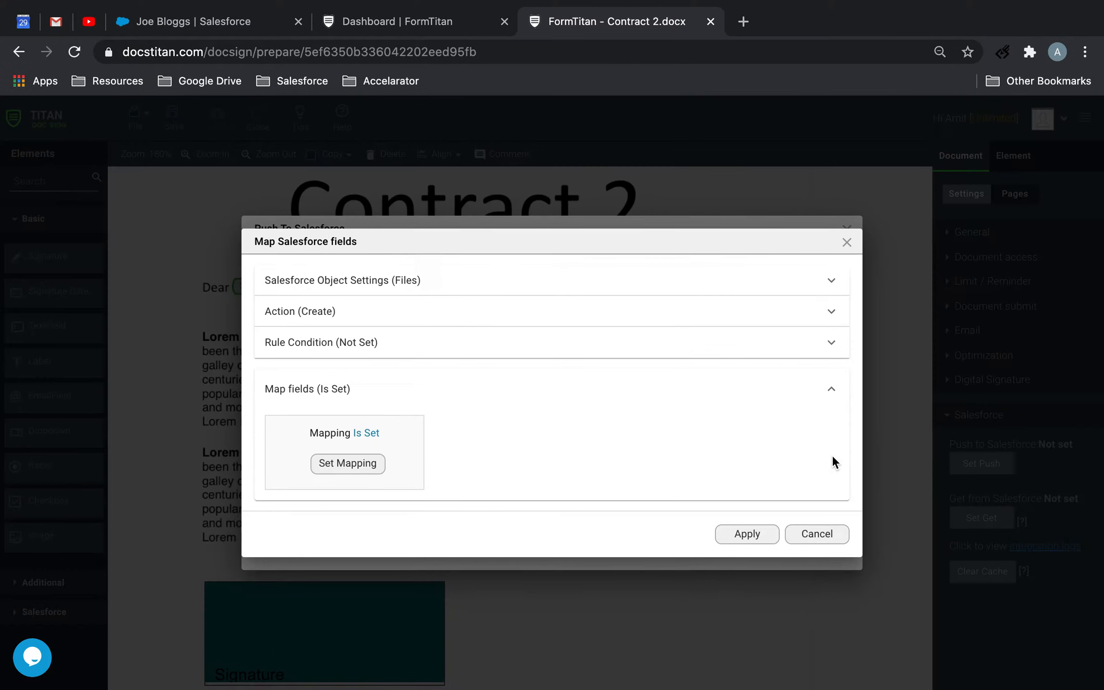
# Apply the Files object and the push to Salesforce, and save the Contract 2 template
pyautogui.click(750, 533)
pyautogui.click(744, 552)
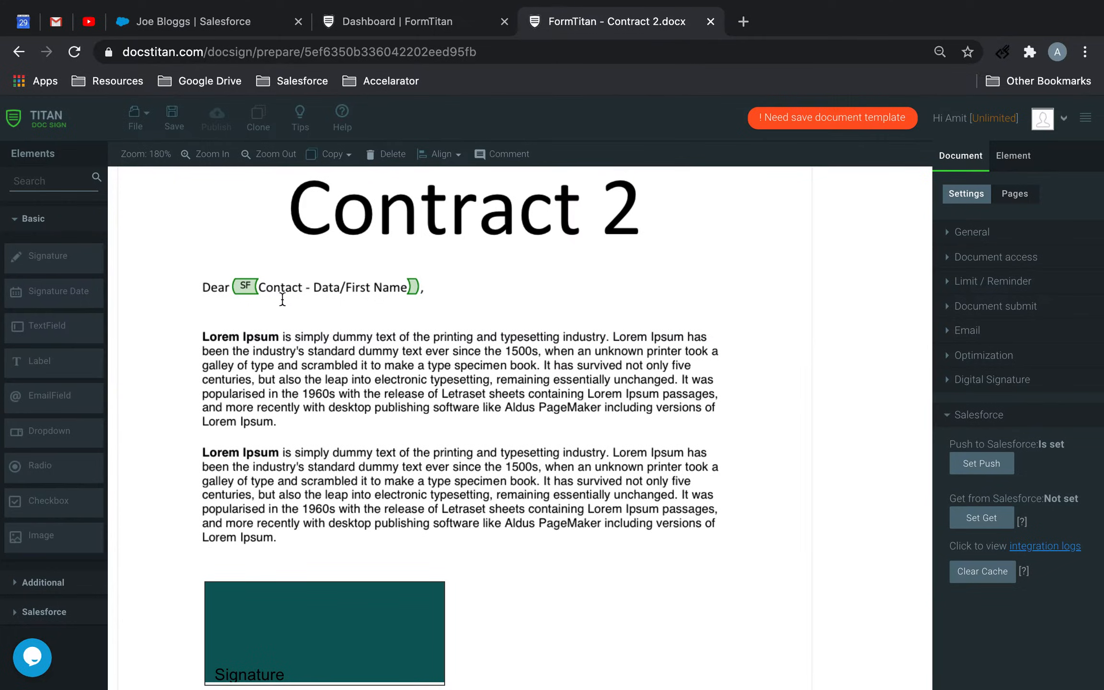
pyautogui.click(178, 127)
# Open the Contract 3.docx document template
pyautogui.click(137, 117)
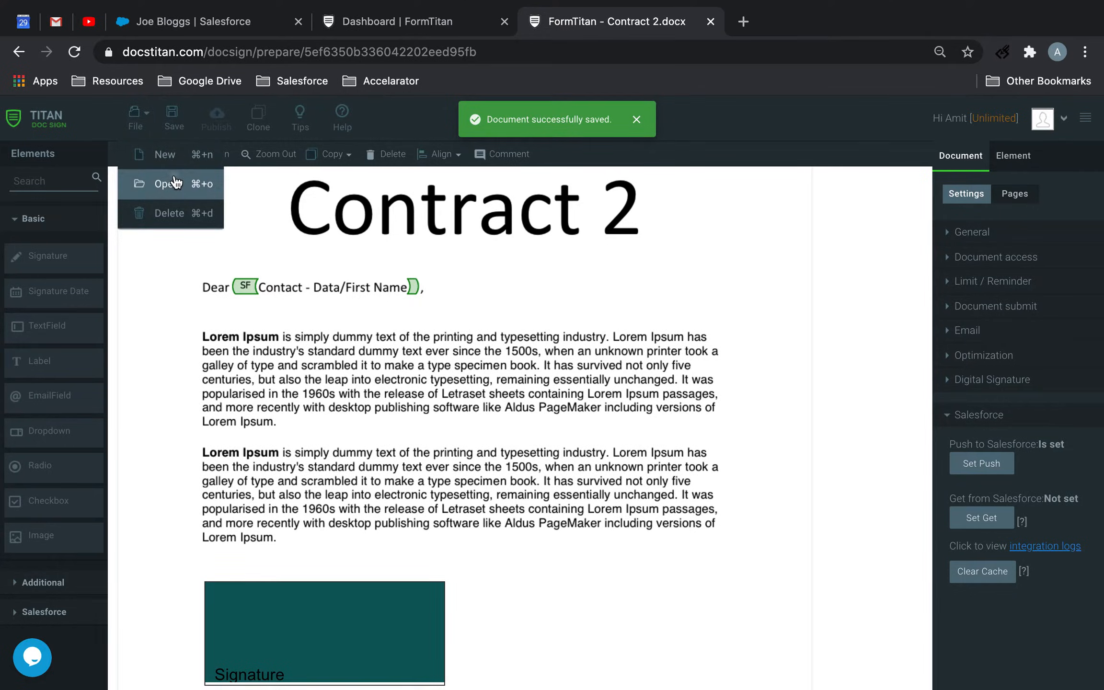
pyautogui.click(175, 182)
pyautogui.click(431, 386)
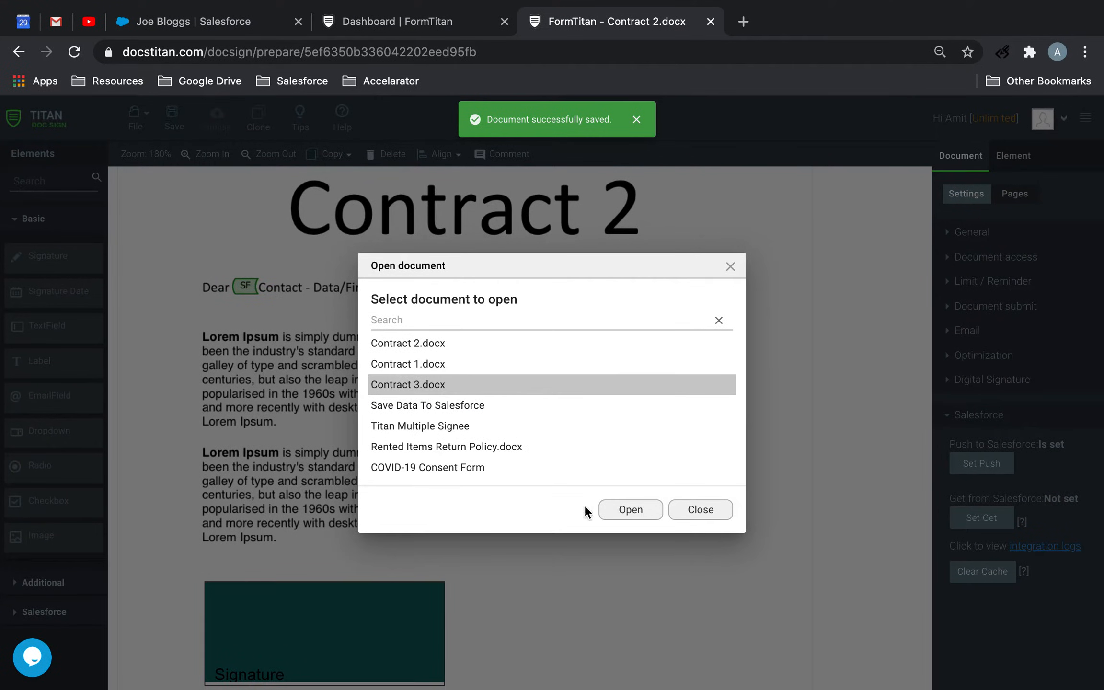
pyautogui.click(620, 511)
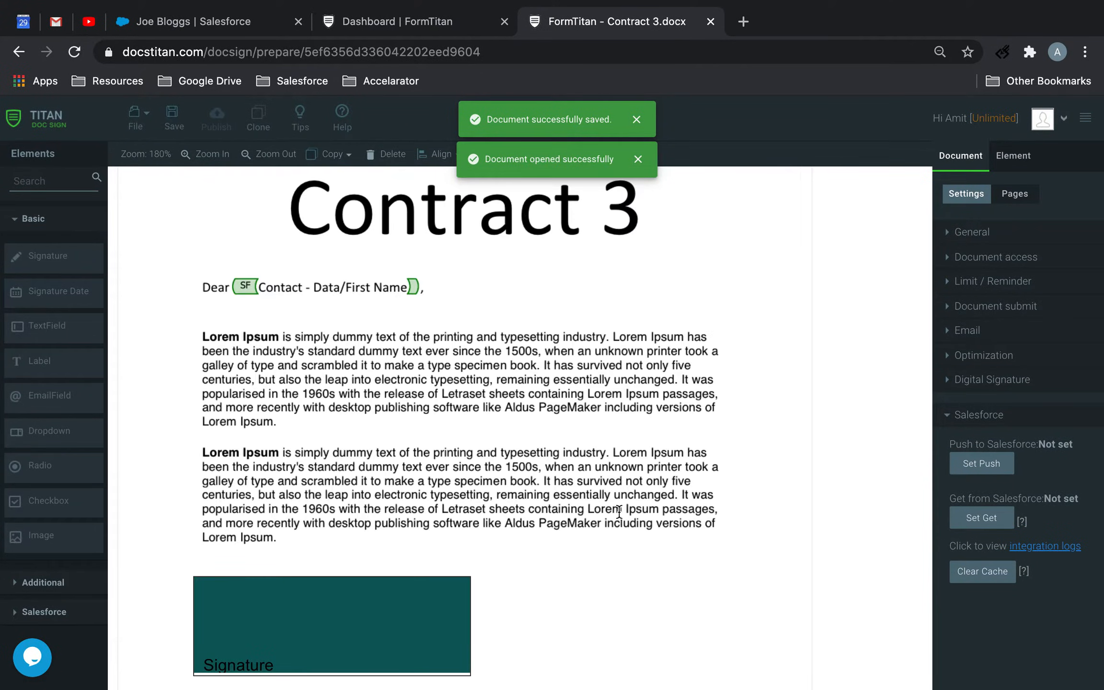
# Enable Tracking in Contract 3's document access settings and open the tracking configuration
pyautogui.click(1011, 263)
pyautogui.scroll(-3, 1001, 408)
pyautogui.click(976, 529)
pyautogui.click(978, 550)
# Configure Contract 3 tracking with Track IP, Track Metadata, completion log uploaded as File and Signature as personal signature
pyautogui.click(378, 318)
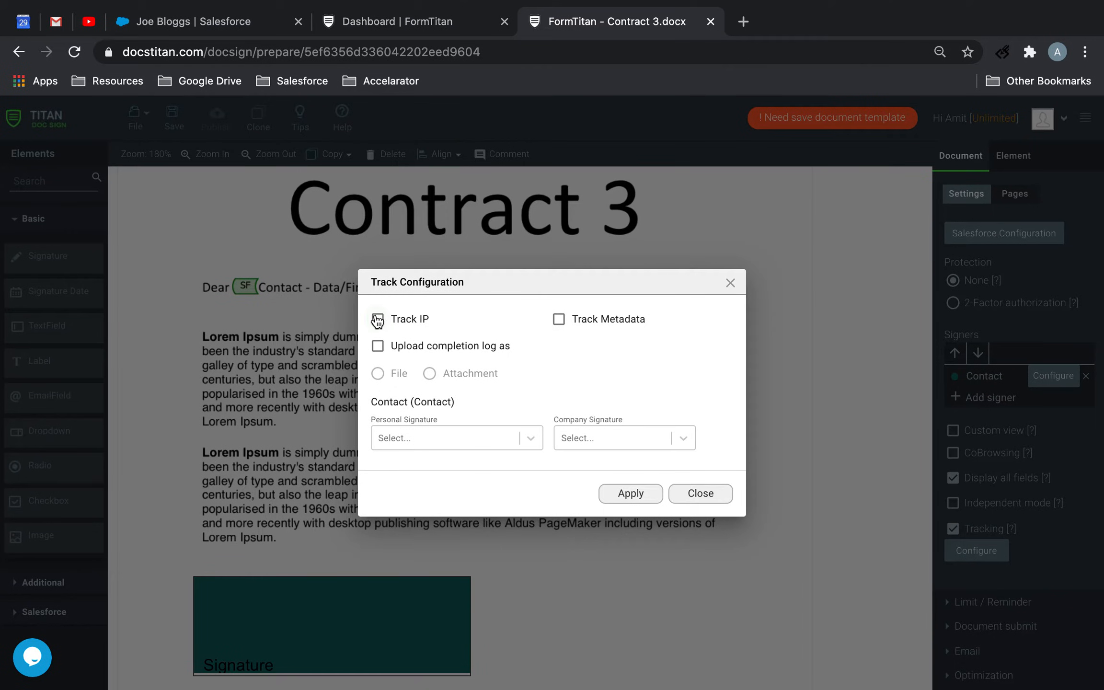
pyautogui.click(392, 348)
pyautogui.click(559, 319)
pyautogui.click(399, 373)
pyautogui.click(417, 437)
pyautogui.click(421, 465)
pyautogui.click(614, 494)
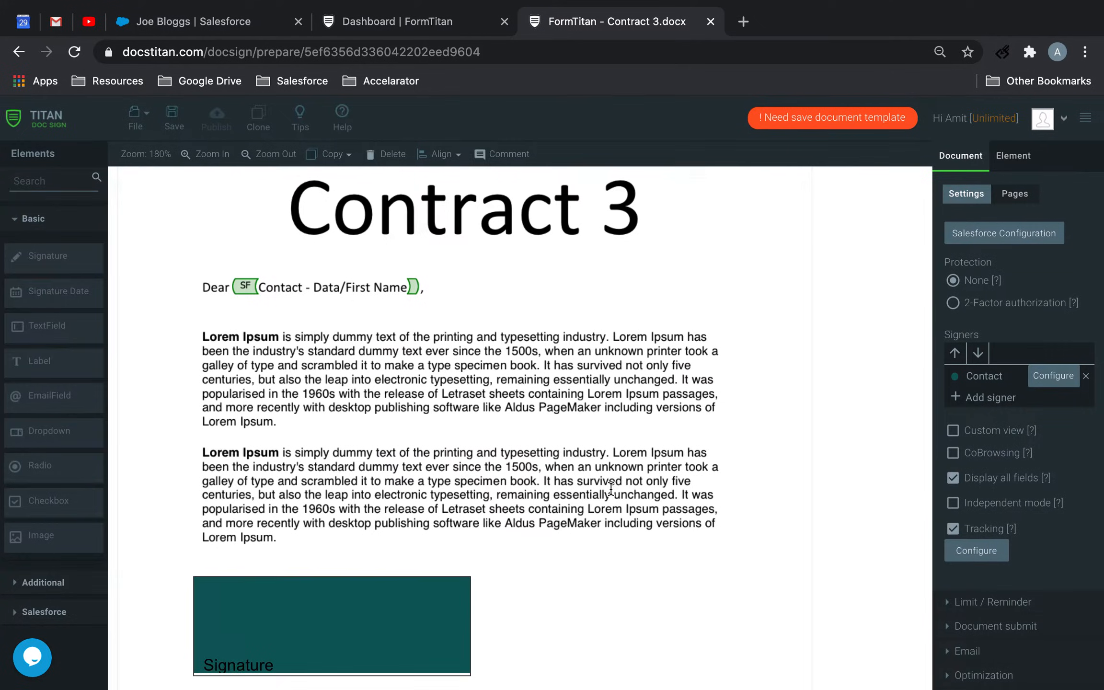
# Add the Content Version (Files) object to Contract 3's push to Salesforce and go to its field mapping
pyautogui.scroll(-2, 987, 494)
pyautogui.click(980, 681)
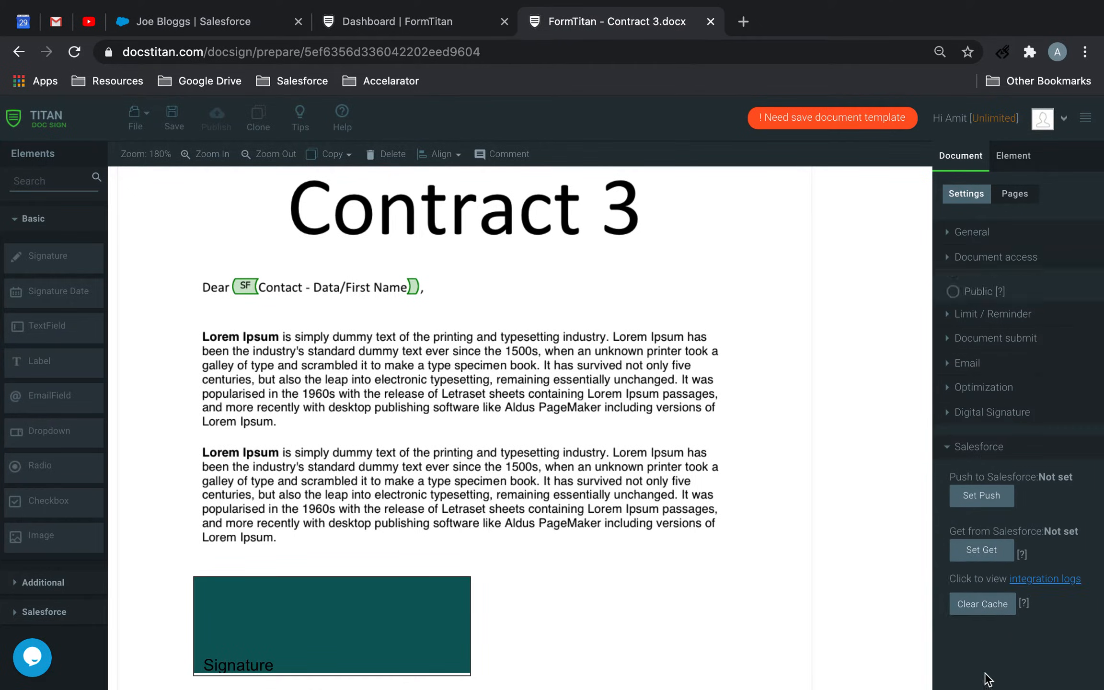
pyautogui.click(982, 464)
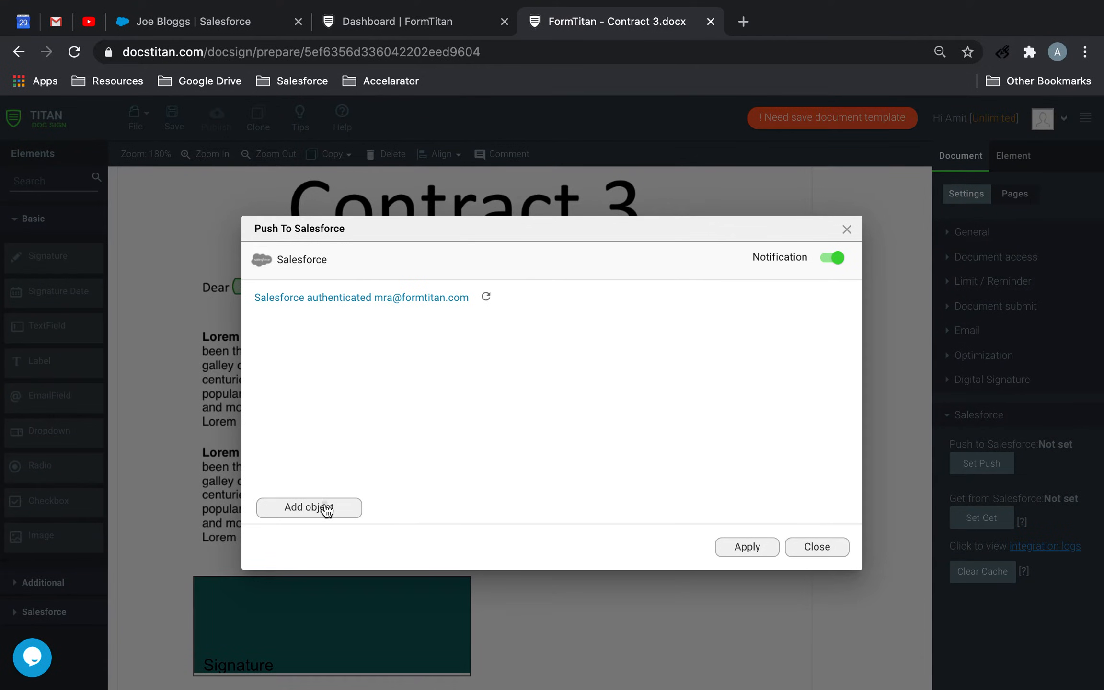
pyautogui.click(326, 508)
pyautogui.click(344, 409)
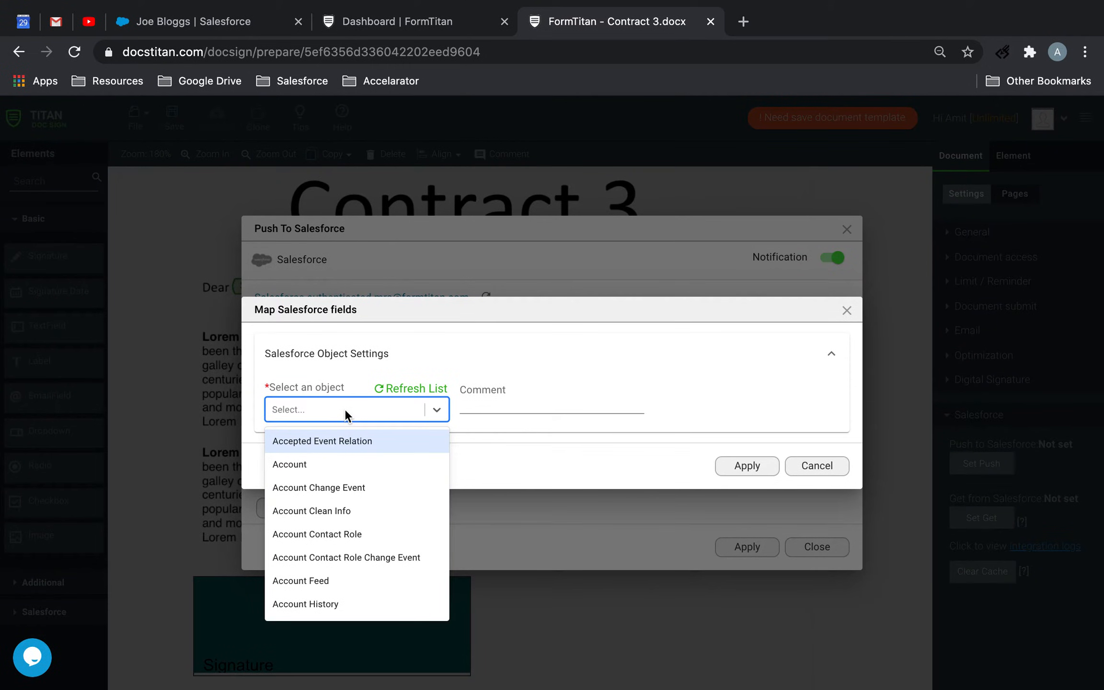
pyautogui.write('file')
pyautogui.click(293, 483)
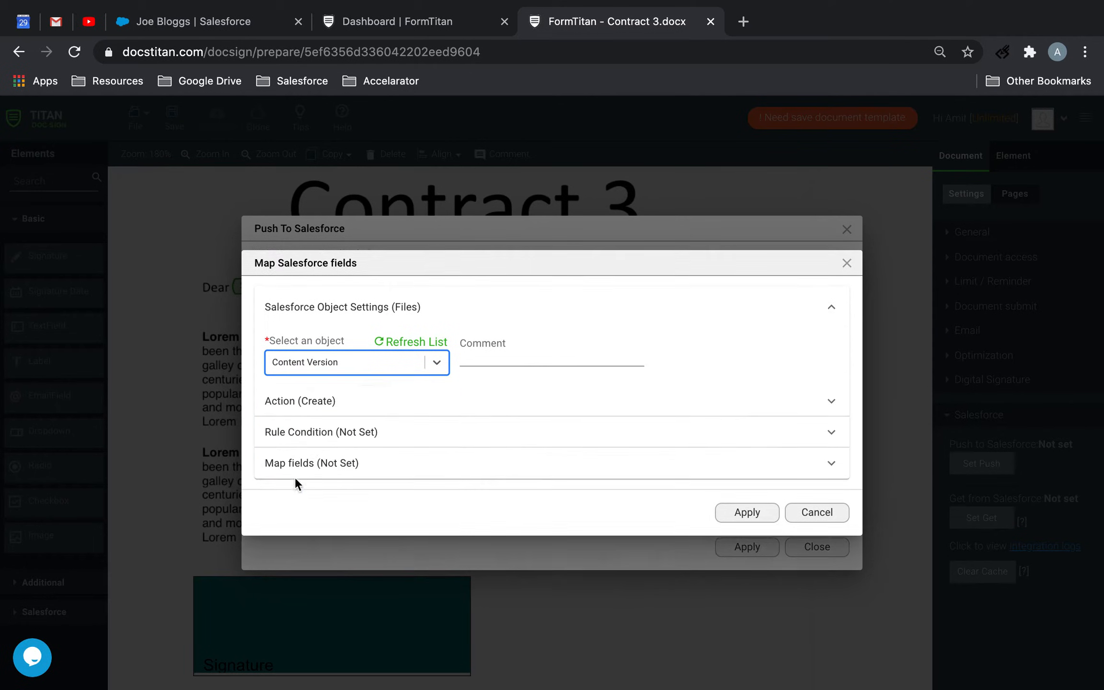
pyautogui.click(306, 467)
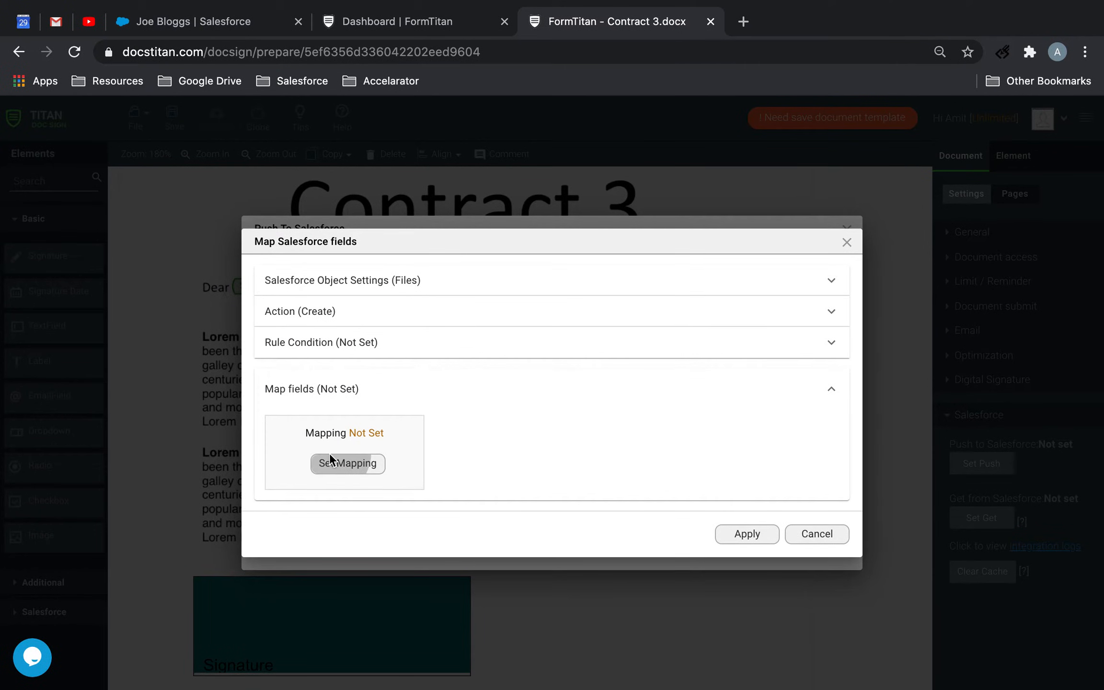
pyautogui.click(330, 461)
# Map First Publish Location ID to its form field and Version Data to Your Document in Contract 3's Salesforce mapping
pyautogui.click(241, 174)
pyautogui.write('fir')
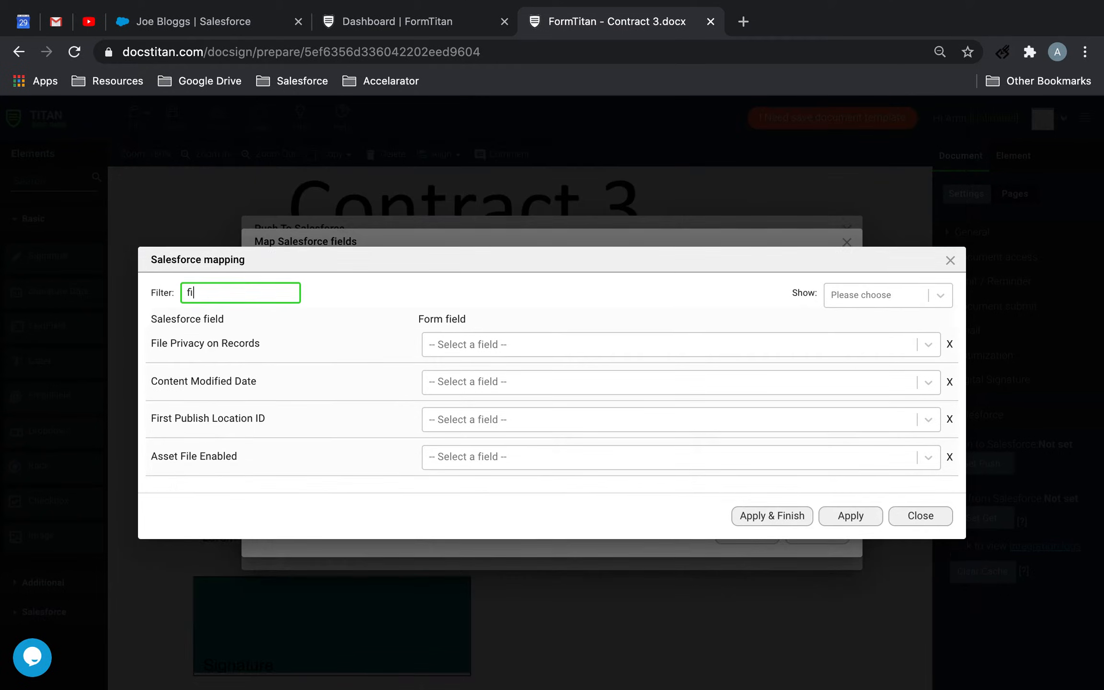
pyautogui.click(516, 401)
pyautogui.click(485, 453)
pyautogui.doubleClick(192, 348)
pyautogui.write('ver')
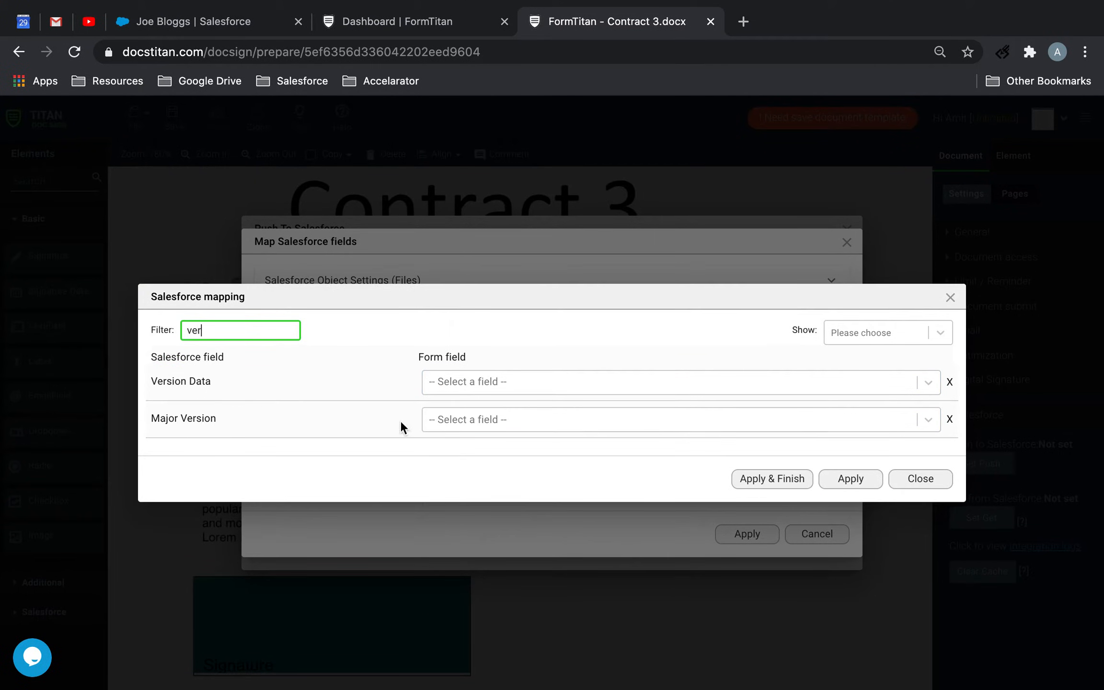
pyautogui.click(546, 383)
pyautogui.write('your')
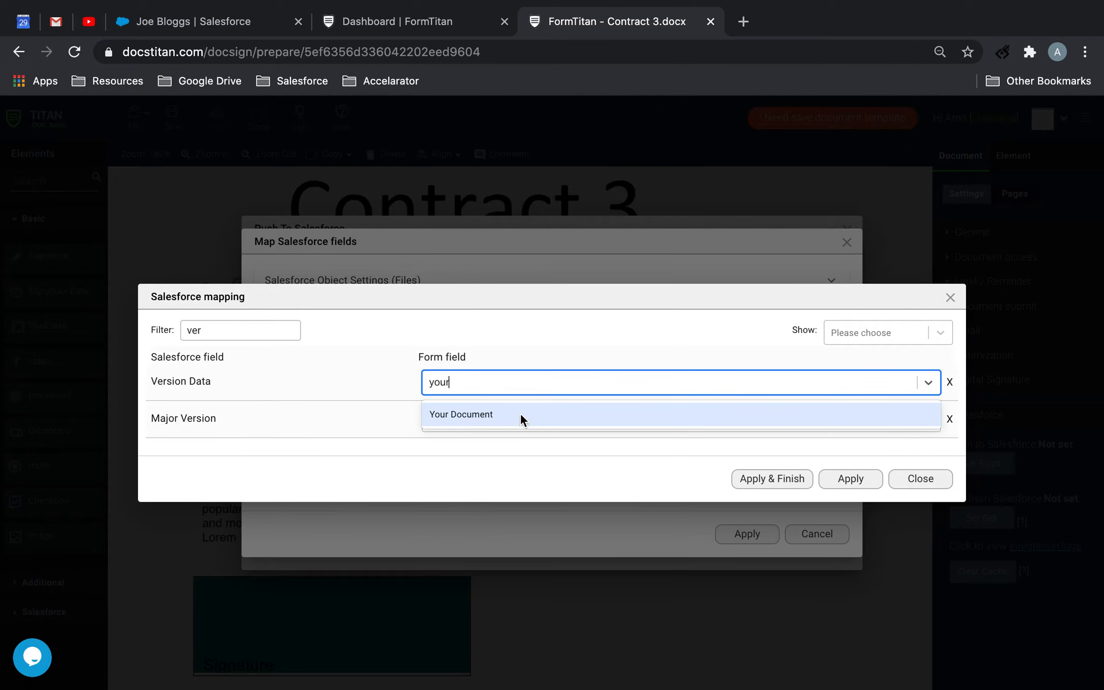
pyautogui.click(523, 417)
# Map the Title field to Other with the value Contract 3 and apply the mapping
pyautogui.click(151, 334)
pyautogui.press('super+a')
pyautogui.write('tit')
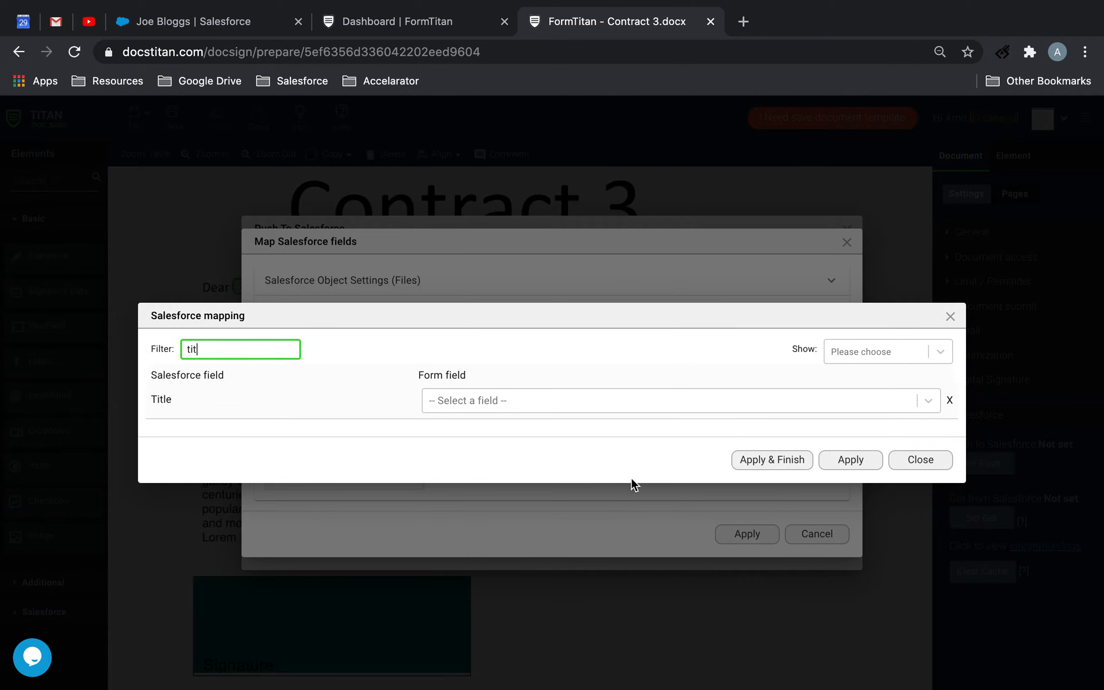
pyautogui.click(614, 402)
pyautogui.write('other')
pyautogui.click(567, 434)
pyautogui.click(754, 407)
pyautogui.write('Contract 3')
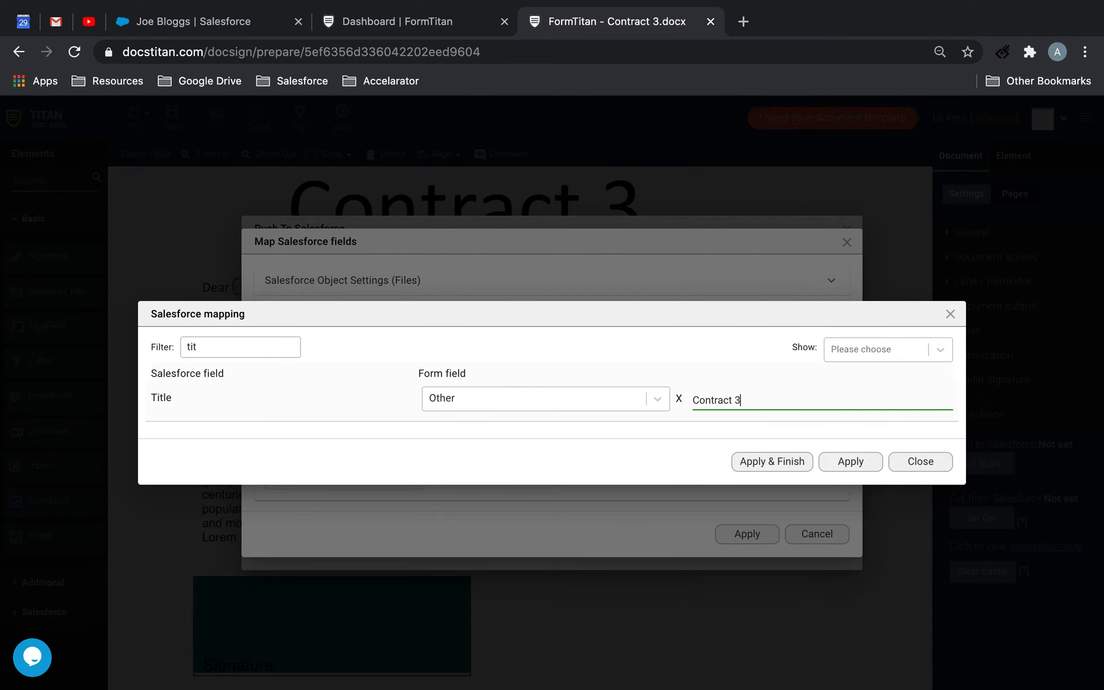
pyautogui.click(849, 463)
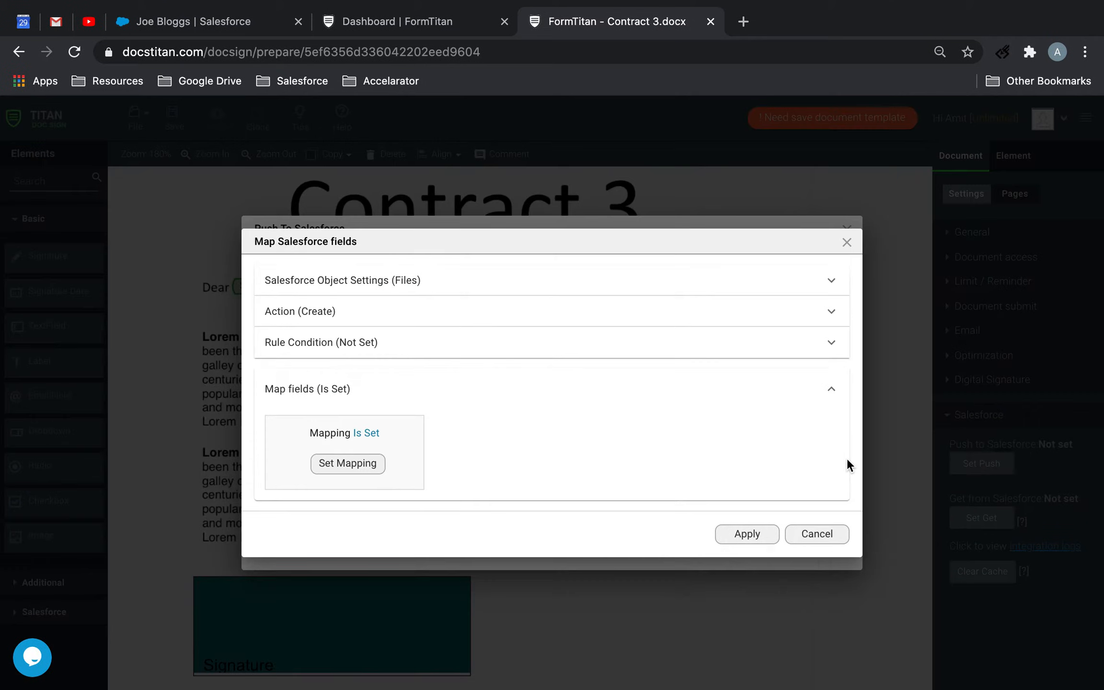
# Apply the push to Salesforce settings and save the Contract 3 document template
pyautogui.click(748, 534)
pyautogui.click(743, 546)
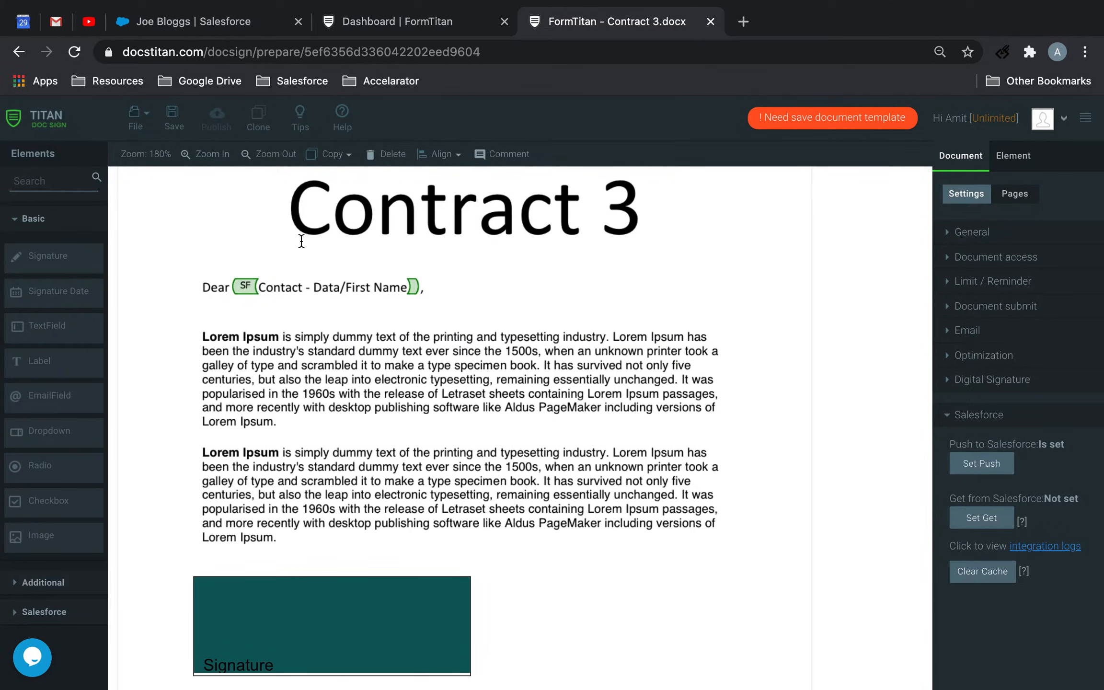
pyautogui.click(174, 116)
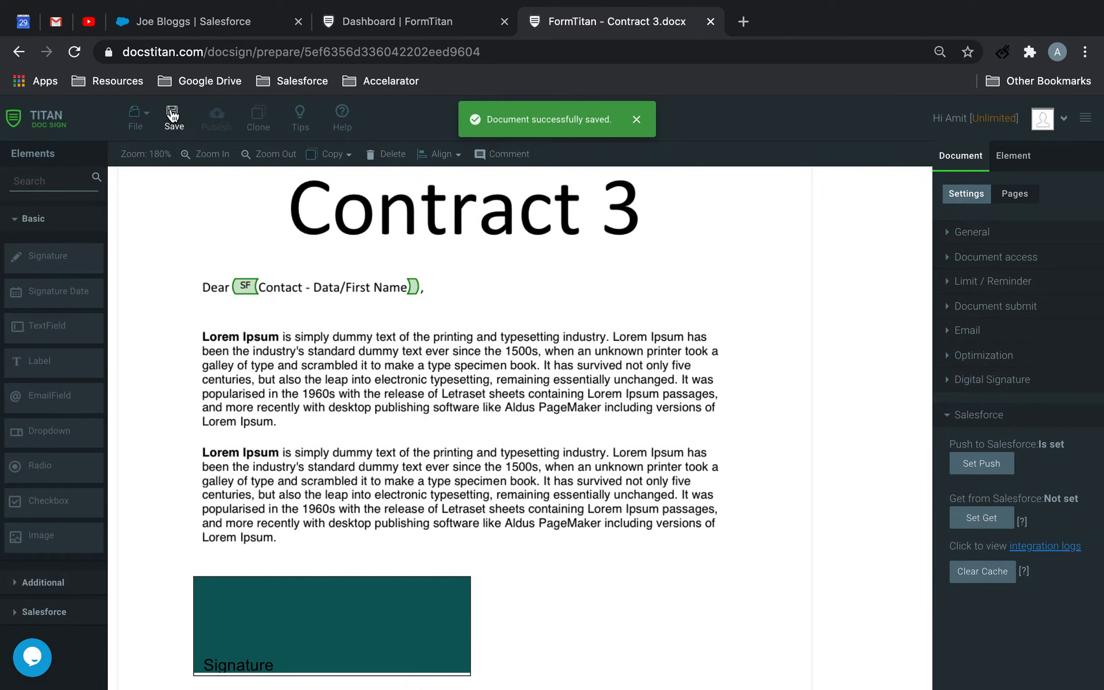
pyautogui.scroll(-5, 450, 412)
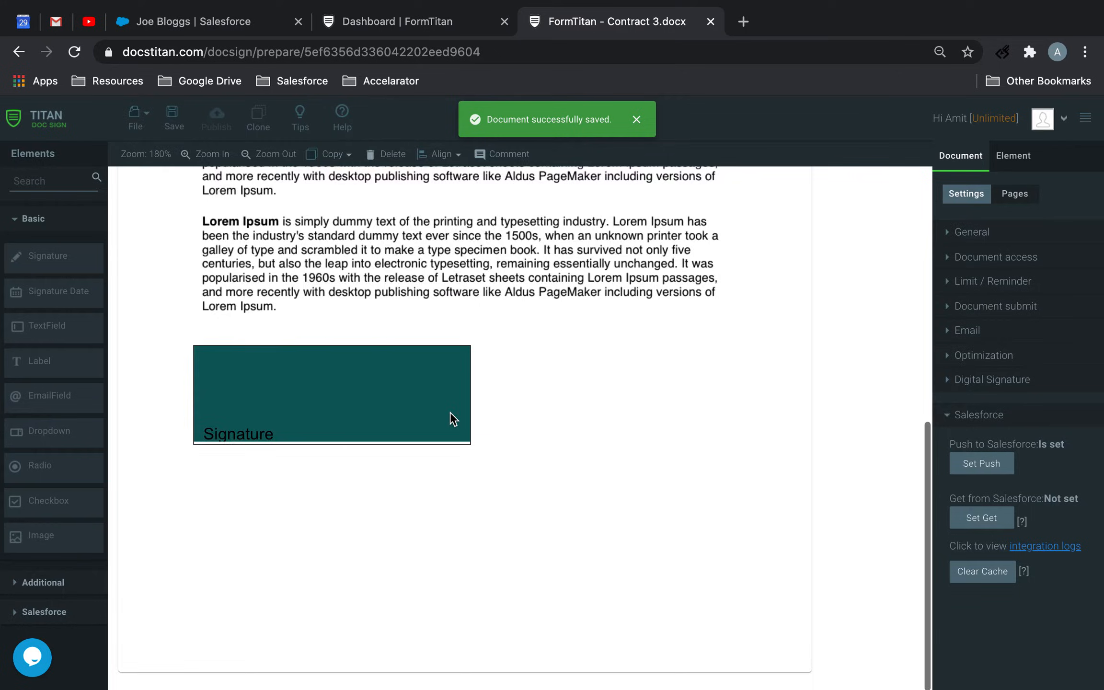
pyautogui.scroll(10, 453, 346)
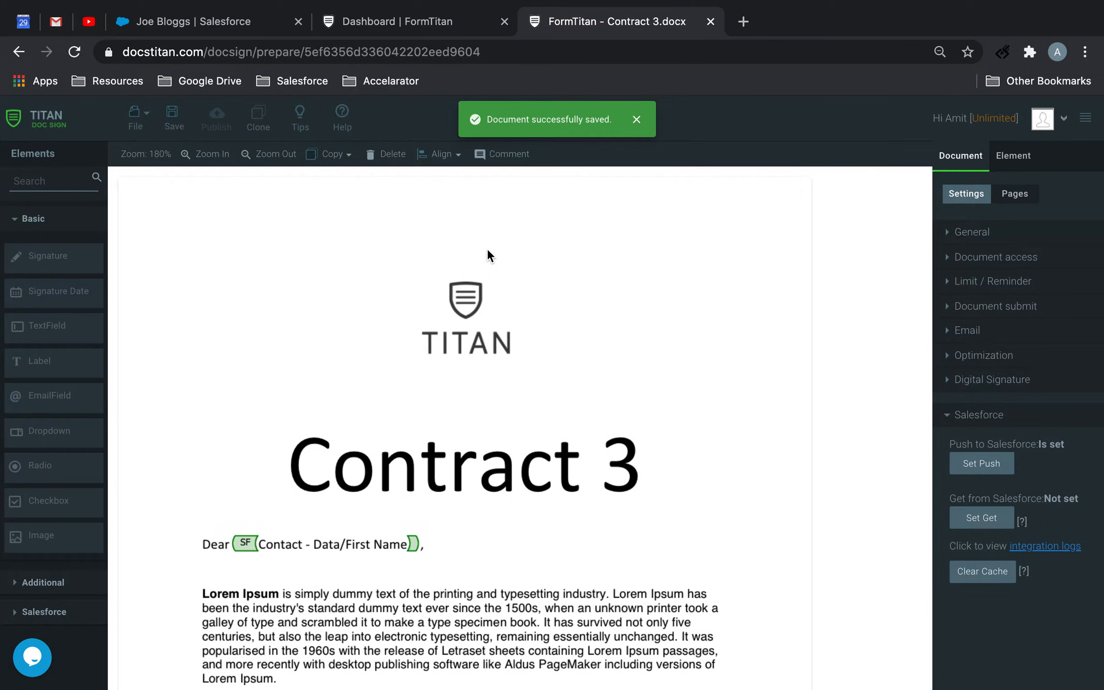
# Switch to the contact record in Salesforce and start Bulk Sign for Contract 1, Contract 2 and Contract 3
pyautogui.click(254, 21)
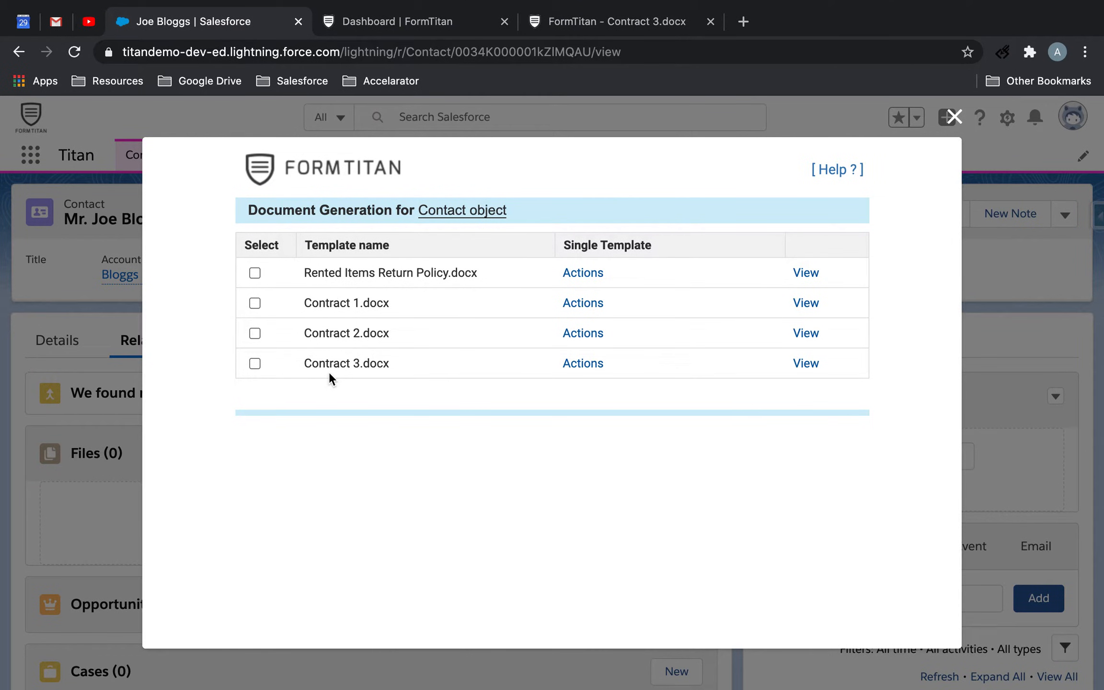
pyautogui.click(255, 302)
pyautogui.click(255, 333)
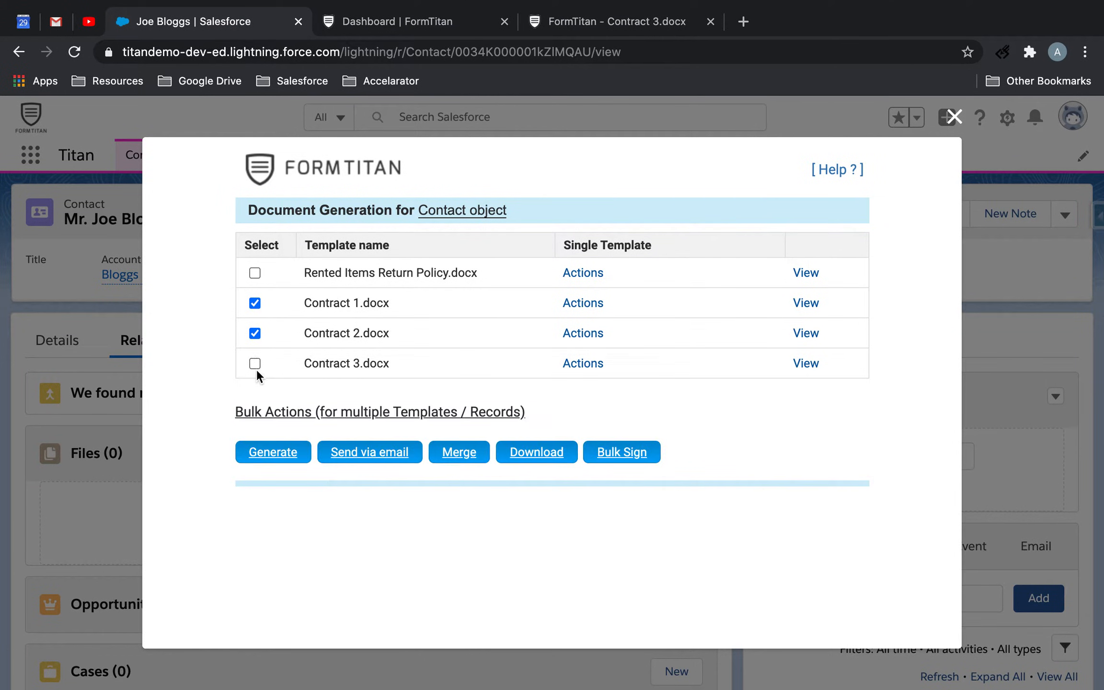
pyautogui.click(622, 452)
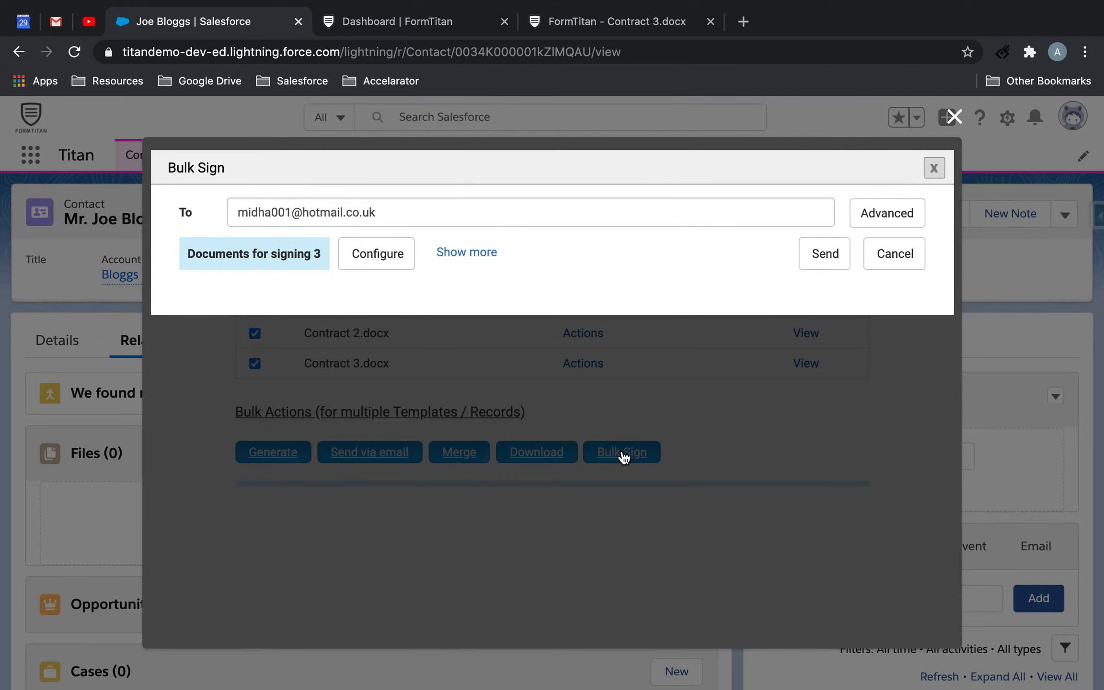
# Examine the advanced To and Cc recipient options for Bulk Sign and cancel them without changes
pyautogui.click(906, 222)
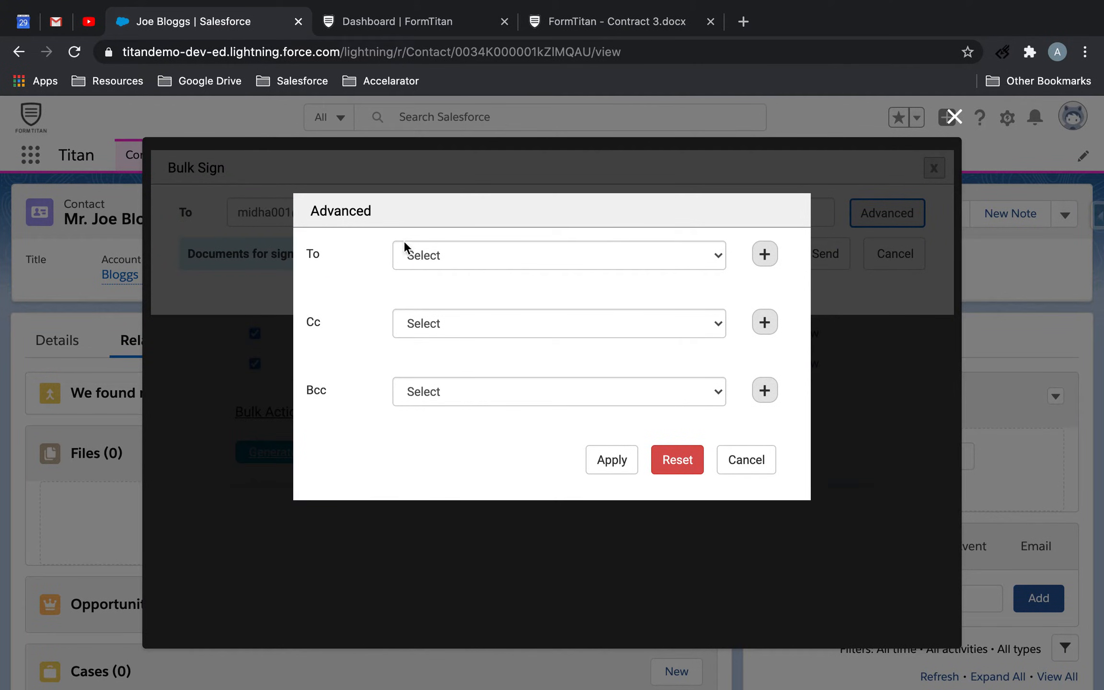
pyautogui.click(475, 264)
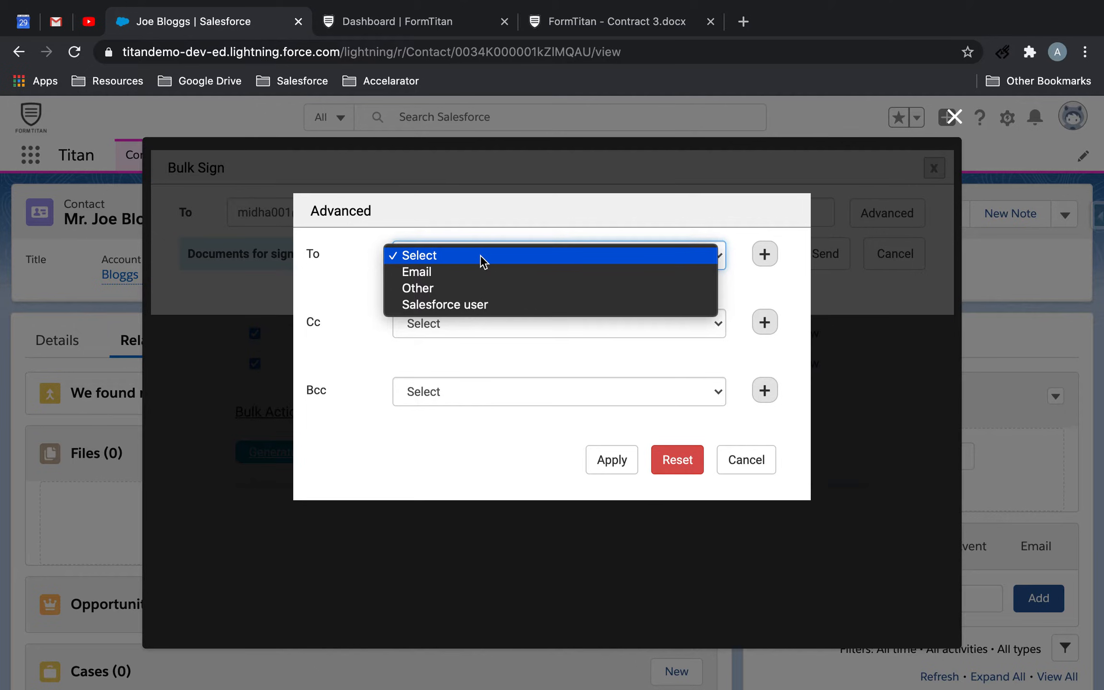
pyautogui.click(449, 322)
pyautogui.click(325, 356)
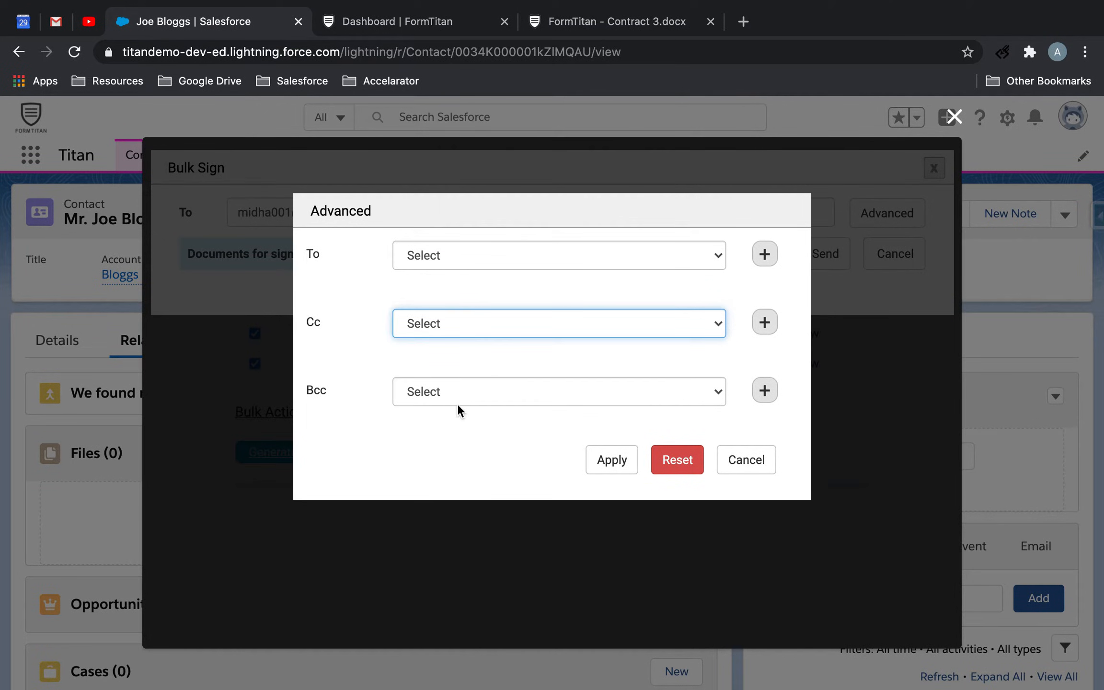
pyautogui.click(764, 465)
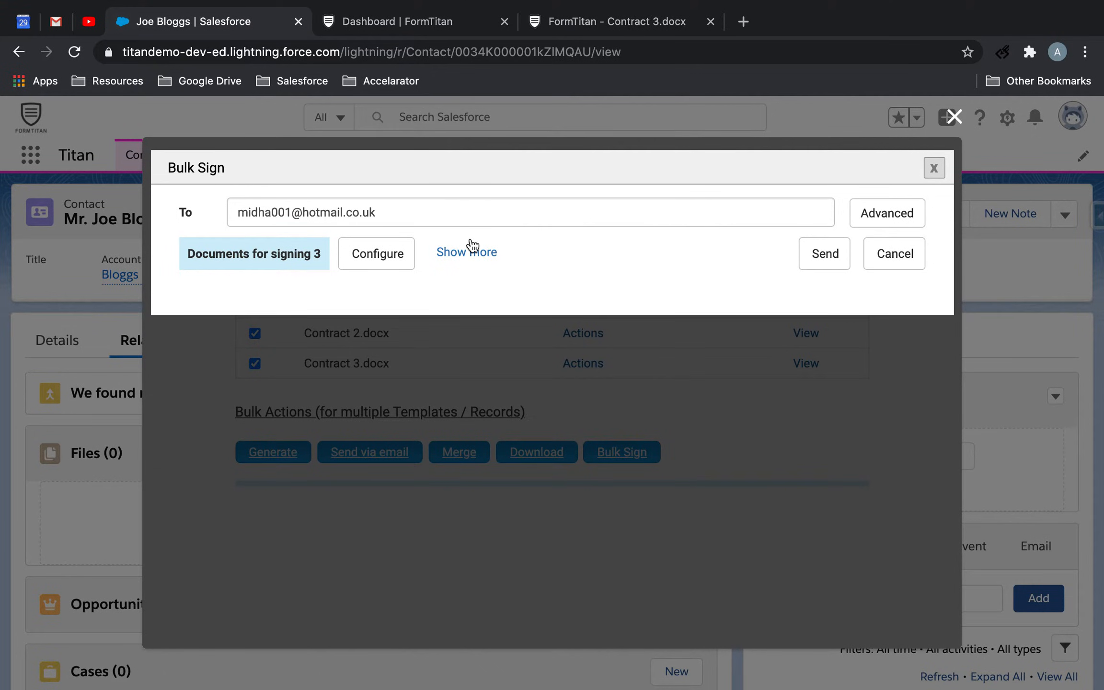
# Compare the Bulk Sign recipient address with the email on the contact record, cancelling the document generation dialogs
pyautogui.moveTo(461, 206); pyautogui.dragTo(181, 210)
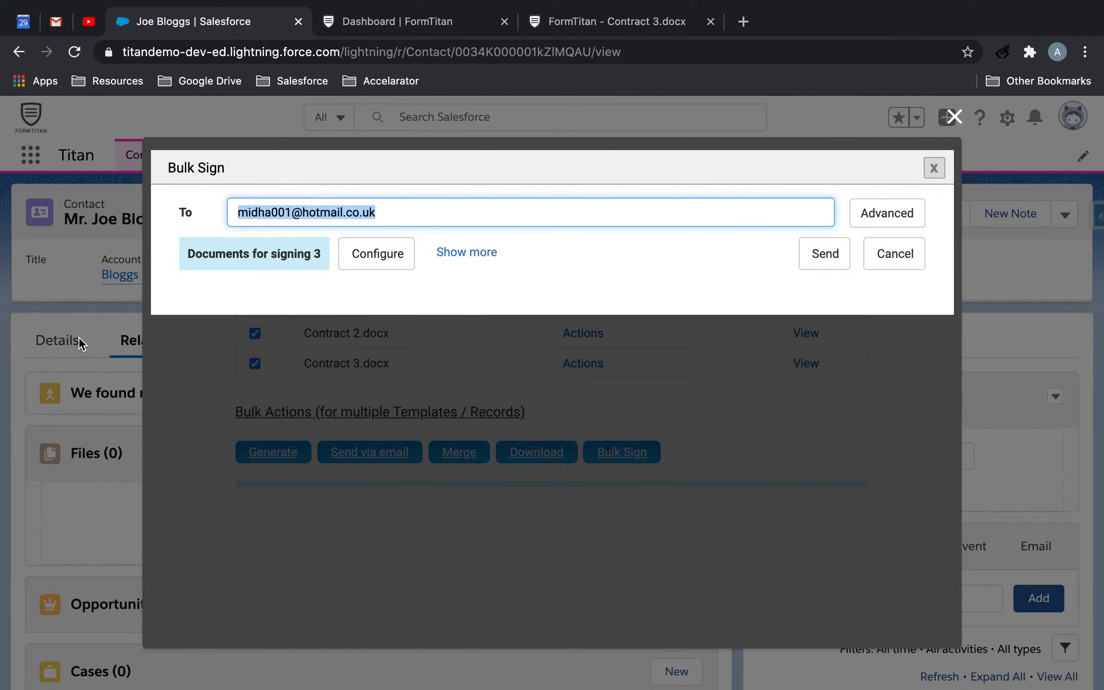
pyautogui.click(895, 254)
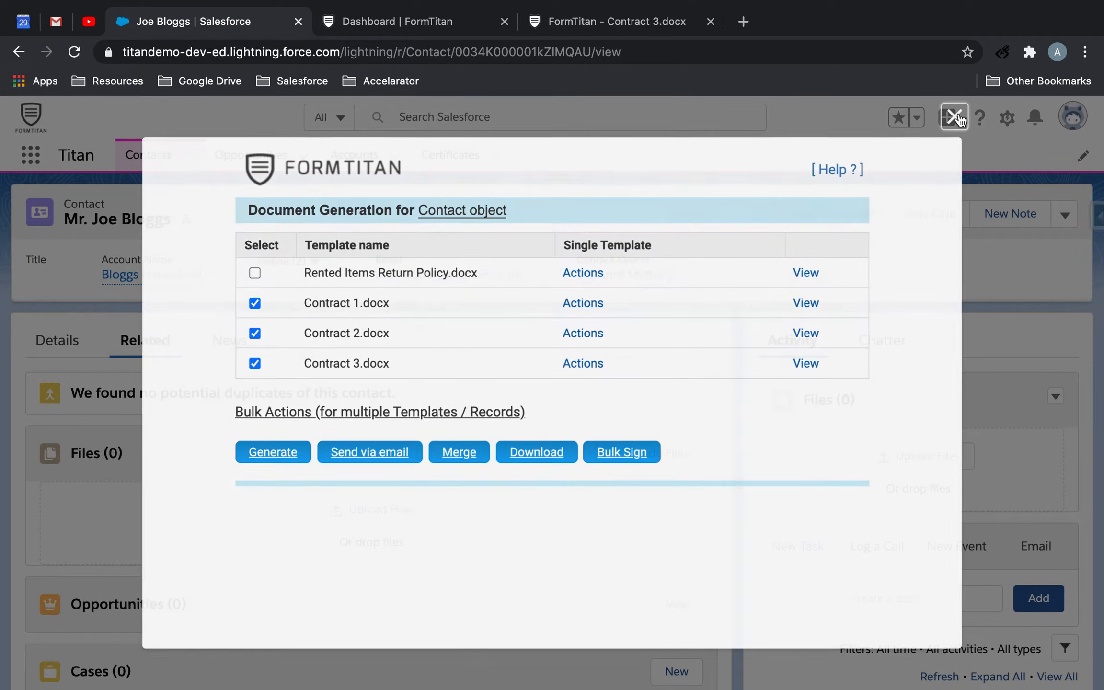
pyautogui.click(954, 116)
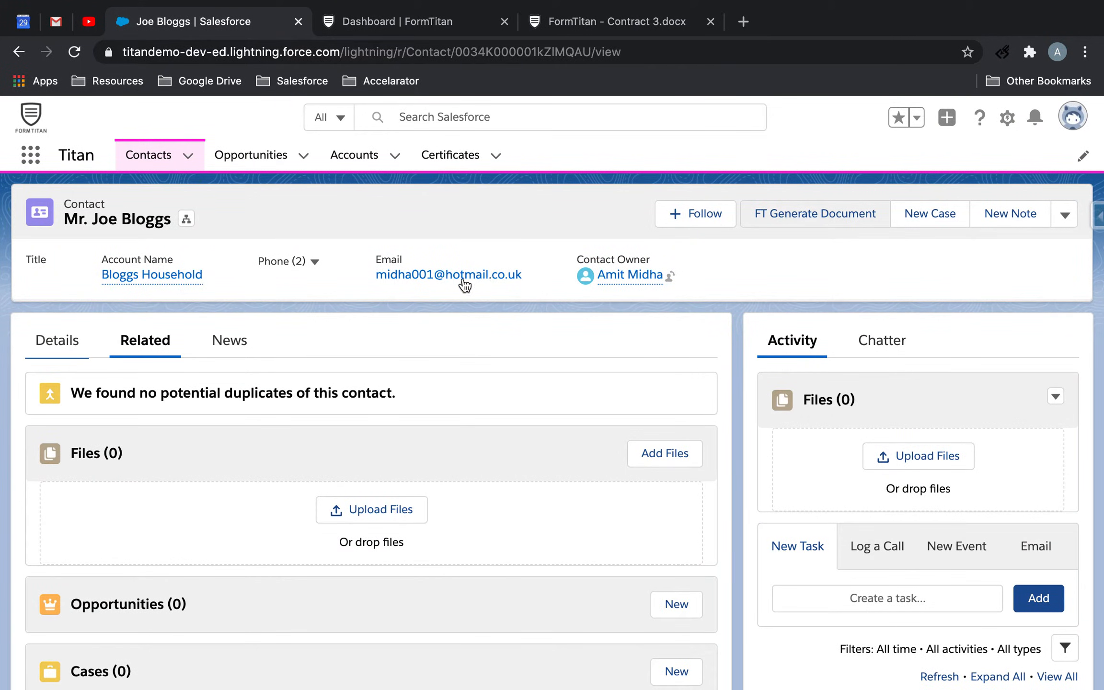
pyautogui.moveTo(548, 276); pyautogui.dragTo(372, 276)
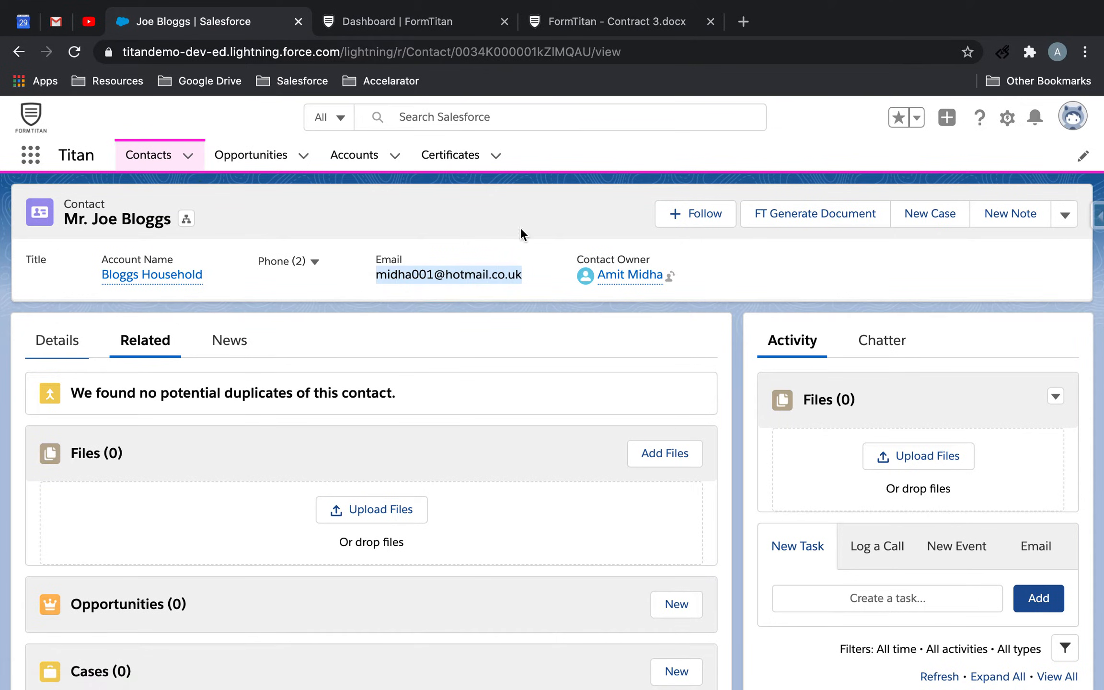
# Run FT Generate Document on the contact, select Contract 1, 2 and 3 and open Bulk Sign for them
pyautogui.click(848, 219)
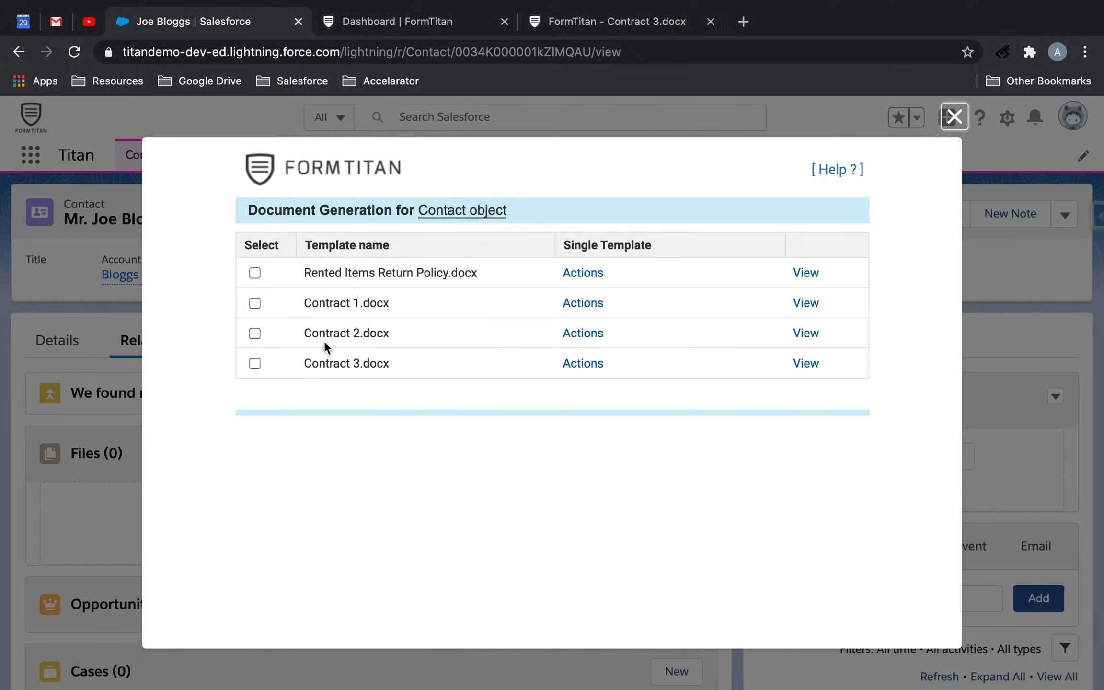
pyautogui.click(254, 303)
pyautogui.click(255, 333)
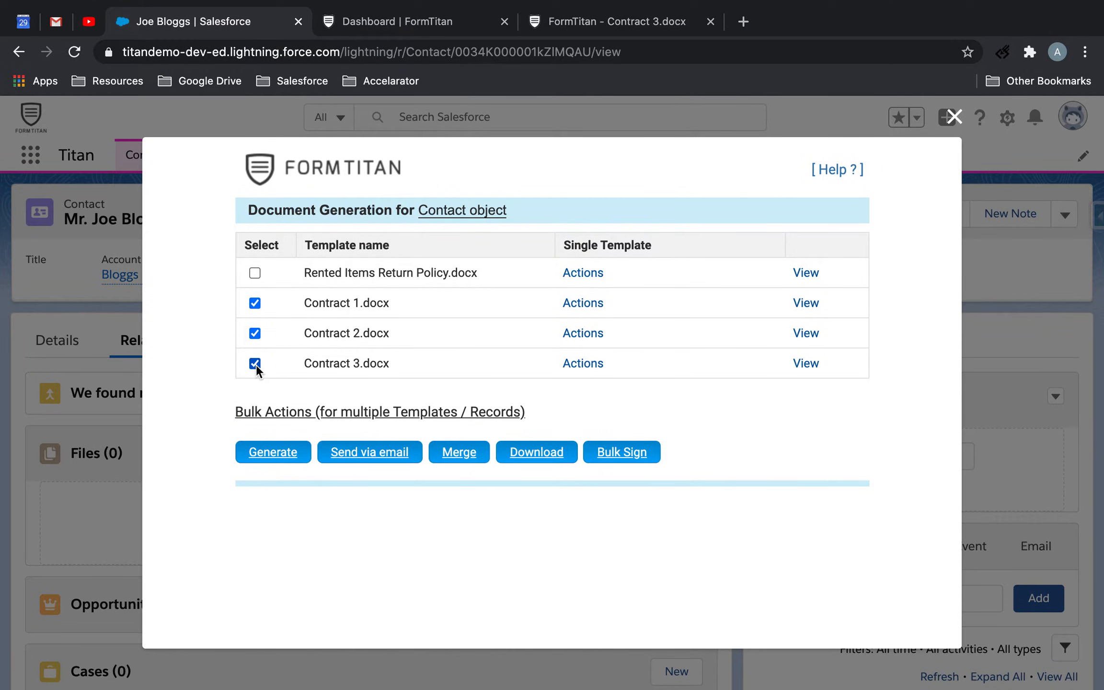
pyautogui.click(619, 454)
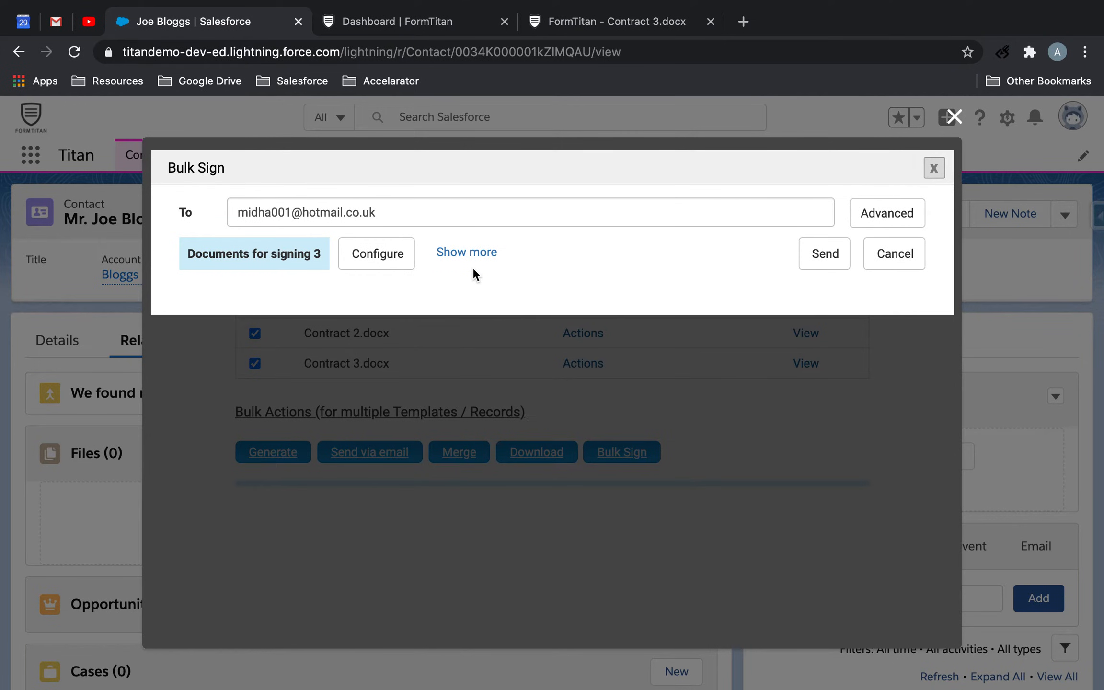
# Expand the Bulk Sign email details, examine the message body and insertable contact fields, and collapse the details
pyautogui.click(465, 255)
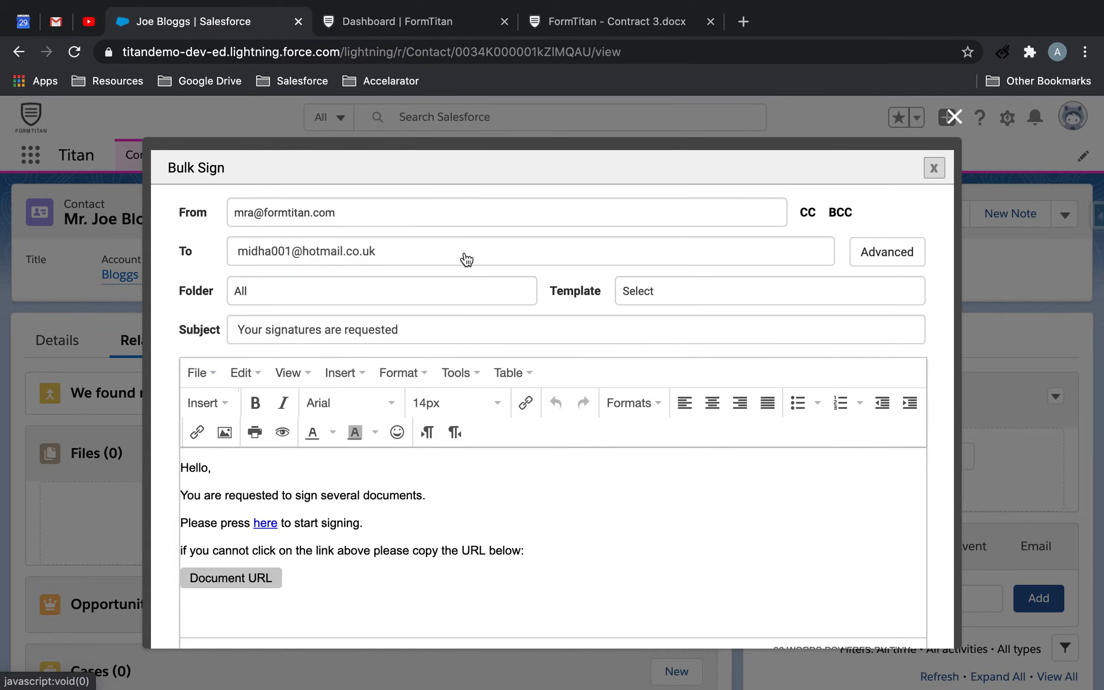
pyautogui.scroll(-2, 436, 505)
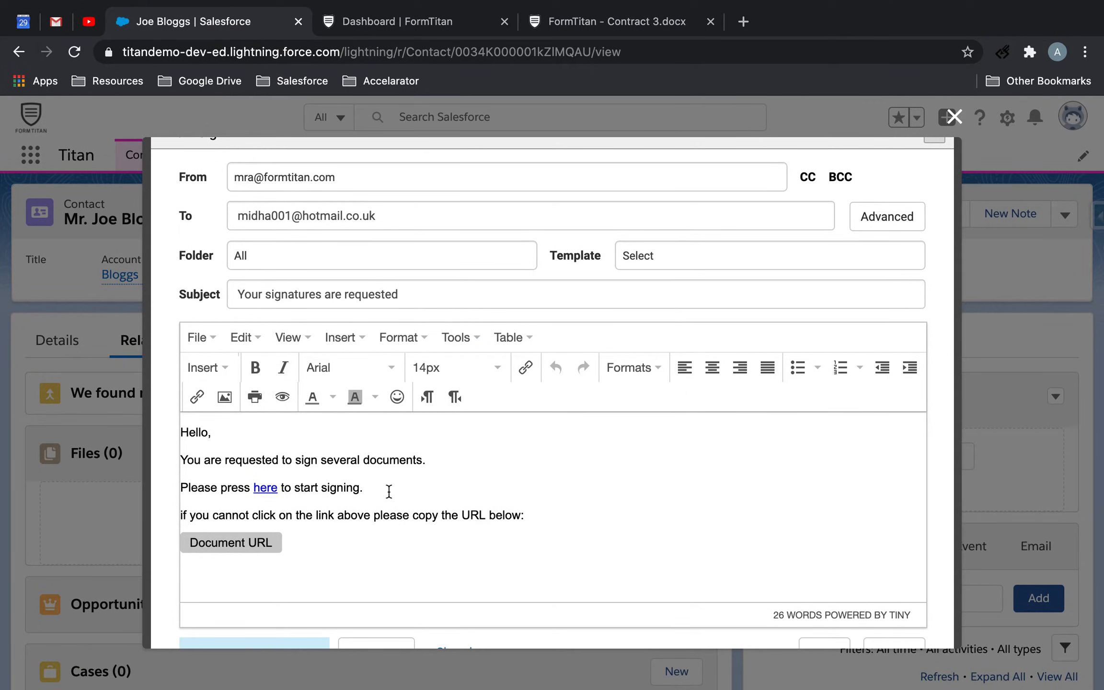
pyautogui.click(265, 540)
pyautogui.click(338, 338)
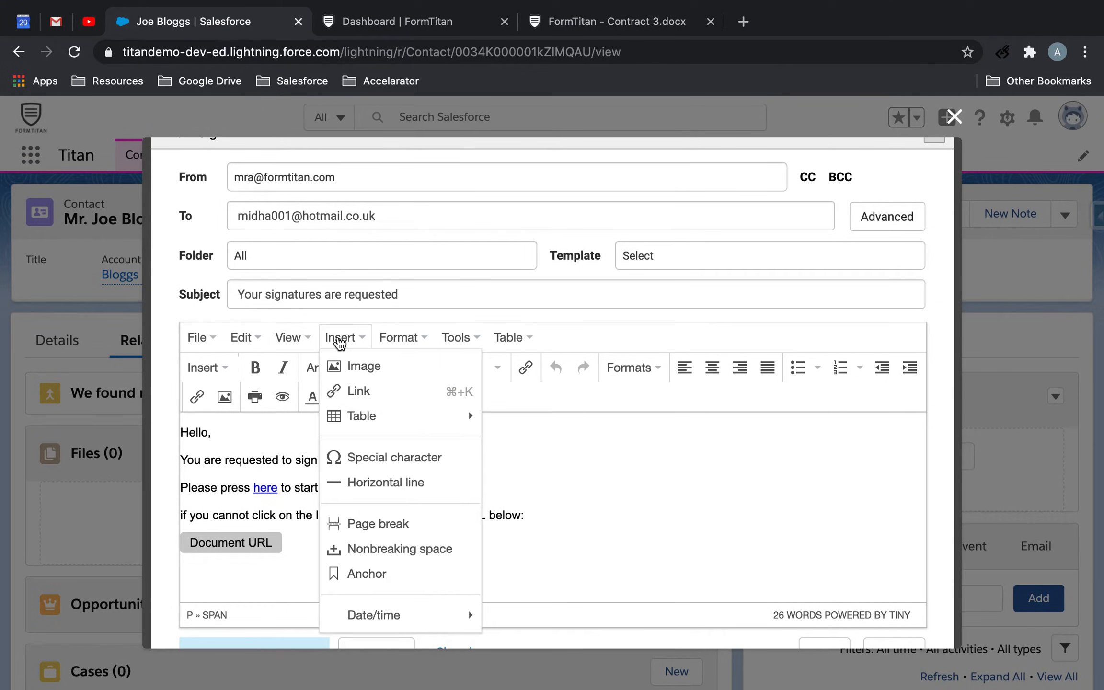
pyautogui.click(230, 372)
pyautogui.scroll(-6, 298, 517)
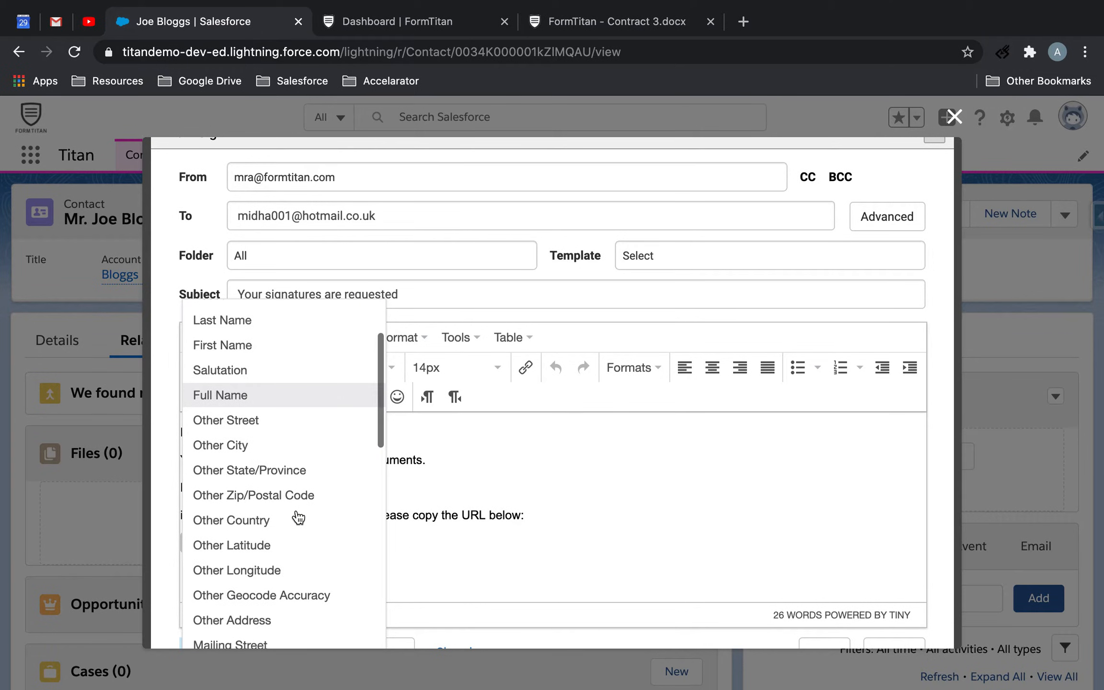
pyautogui.scroll(-15, 295, 525)
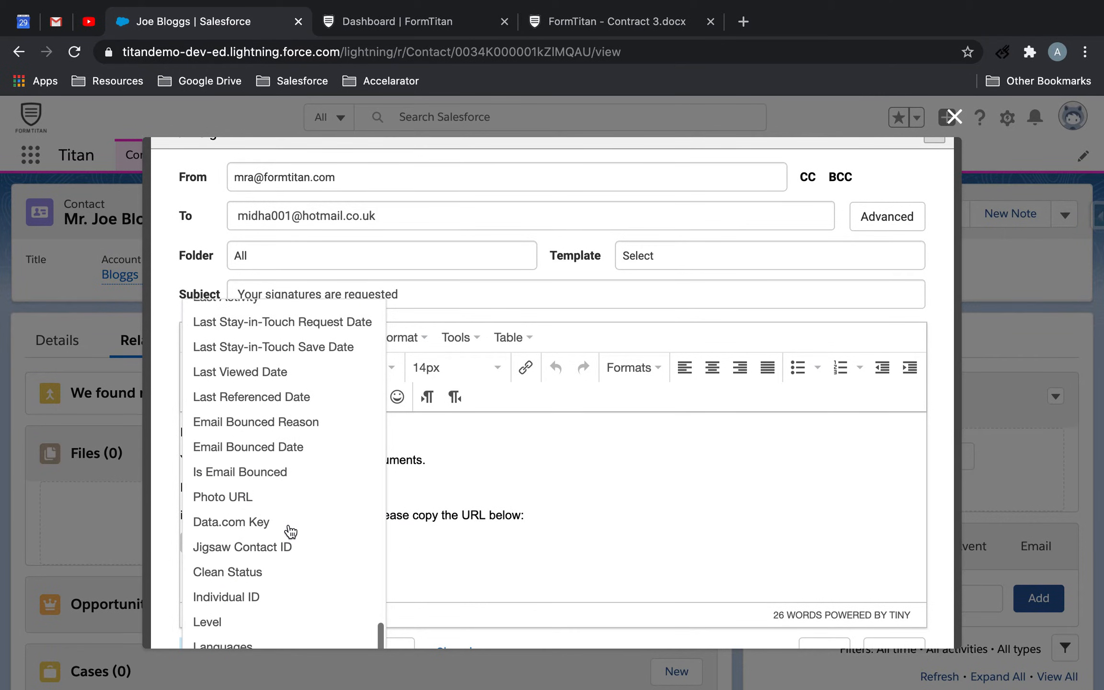
pyautogui.click(517, 525)
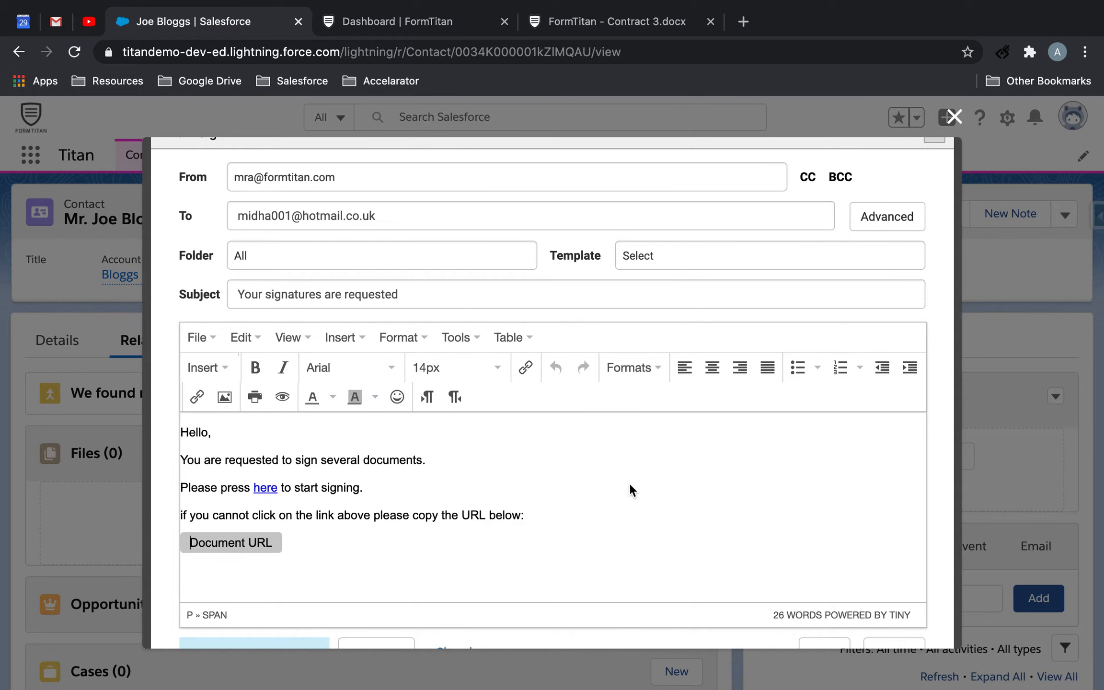
pyautogui.scroll(-3, 628, 483)
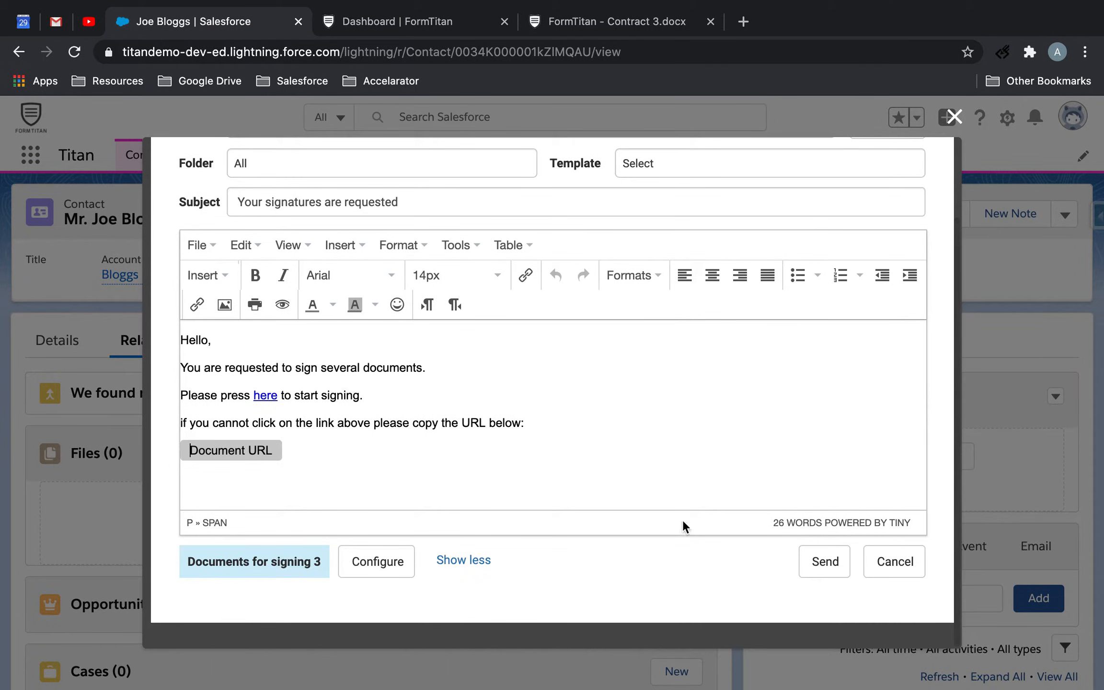
pyautogui.click(457, 560)
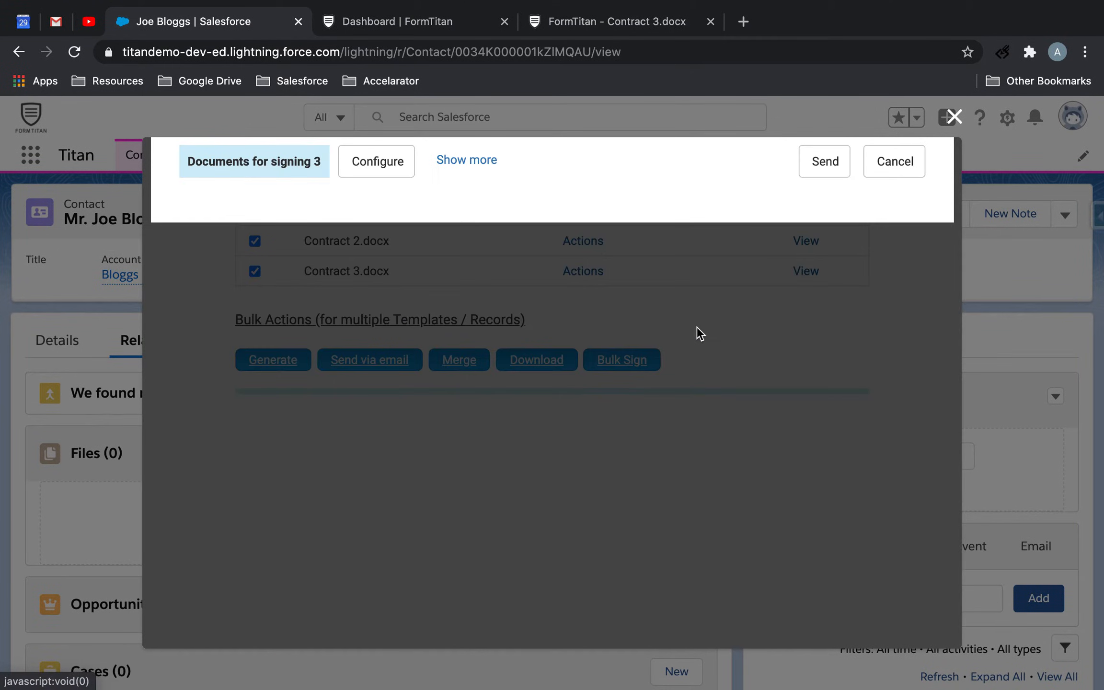
# Open the Bulk Sign configuration and try reordering the first two documents, restoring Contract 1, 2, 3 order
pyautogui.click(360, 273)
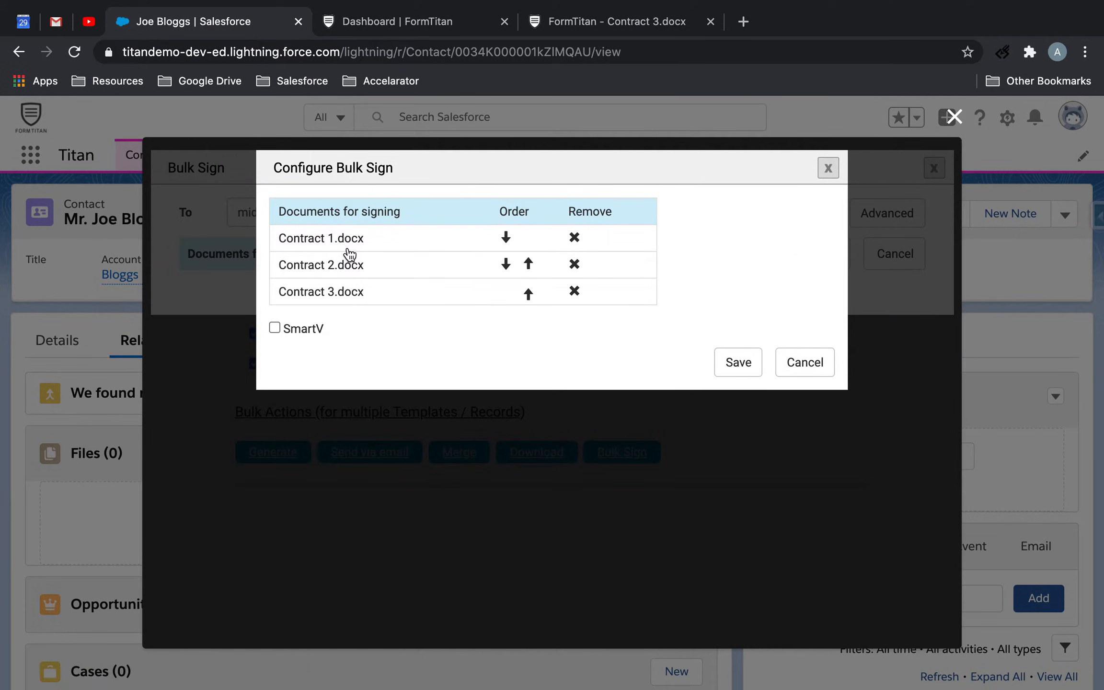
pyautogui.click(530, 270)
pyautogui.click(530, 269)
pyautogui.click(530, 269)
pyautogui.click(529, 270)
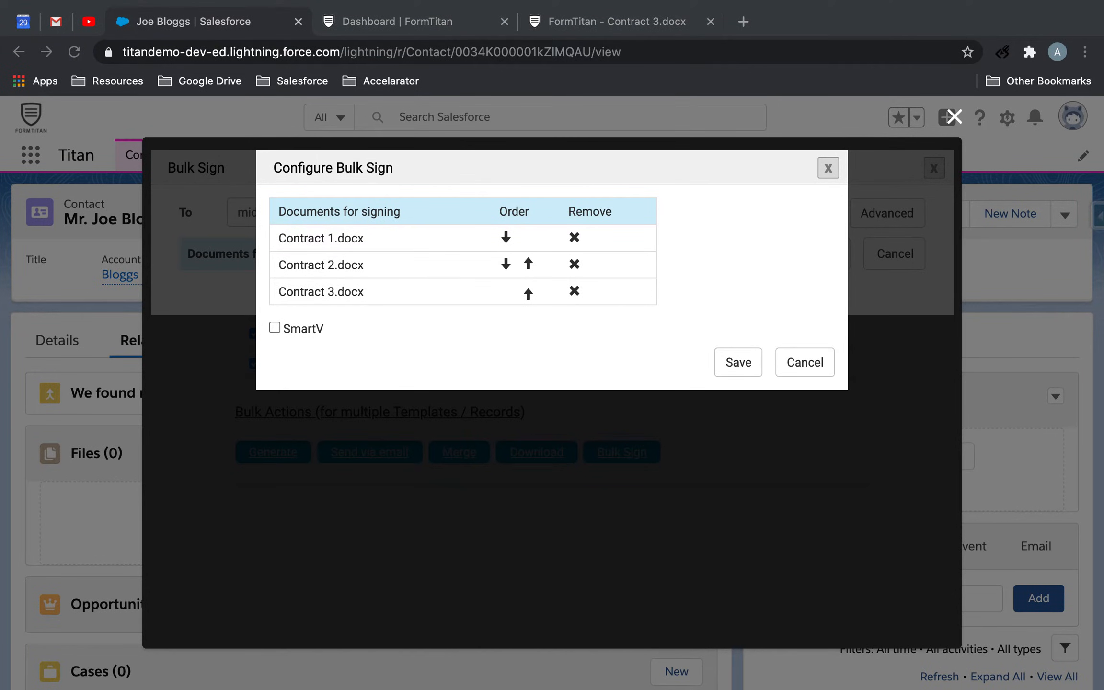
# Enable SmartV to view its subject and body settings, and disable it again
pyautogui.click(273, 329)
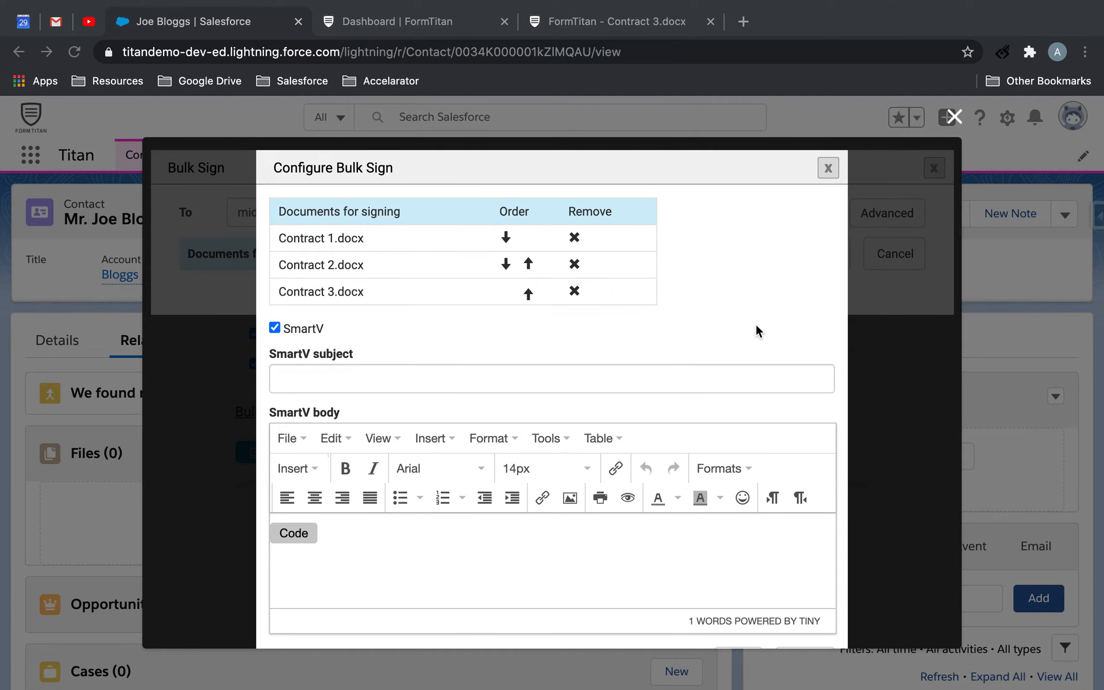
pyautogui.click(271, 327)
pyautogui.click(275, 329)
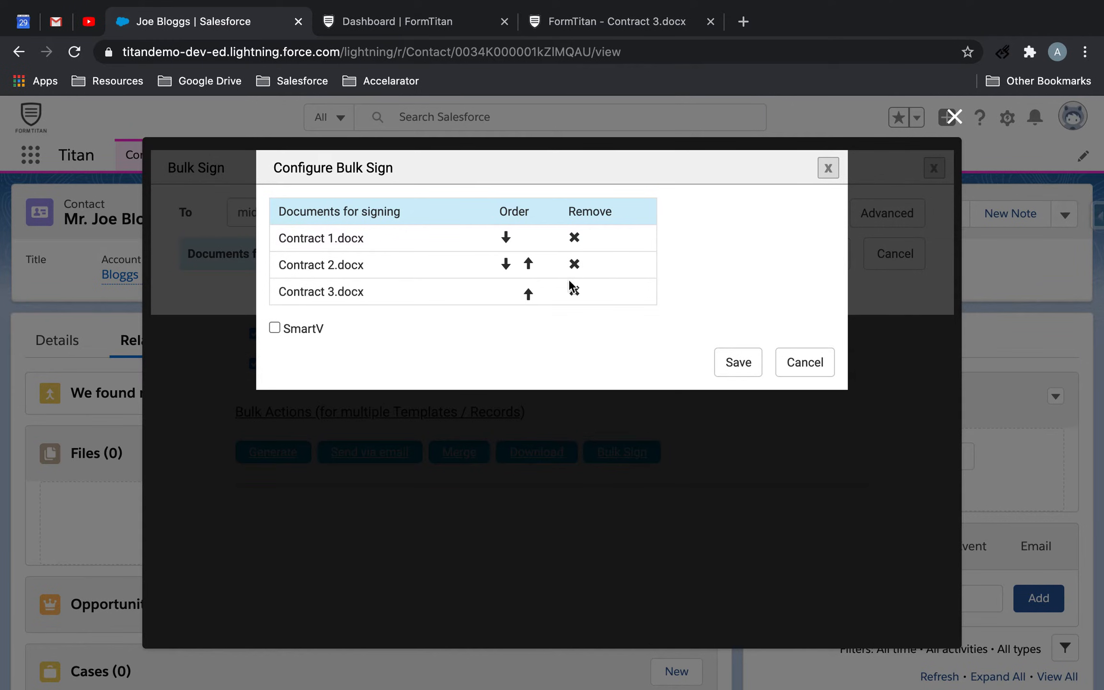
# Save the Bulk Sign configuration and send the three contracts for signing
pyautogui.click(738, 363)
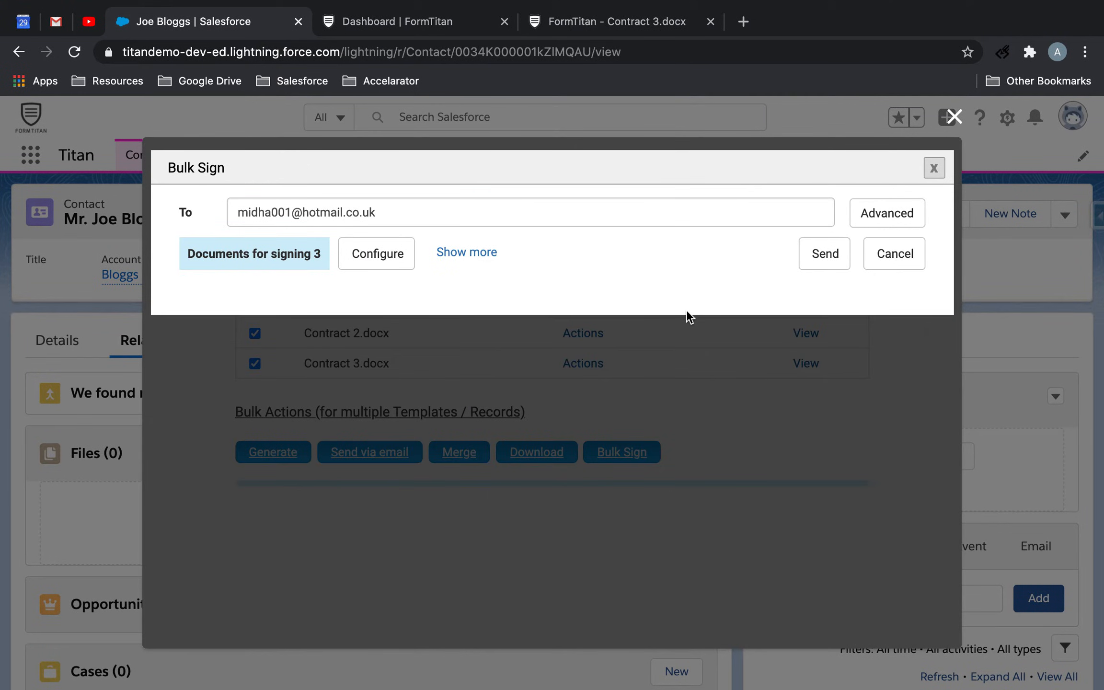
pyautogui.click(831, 263)
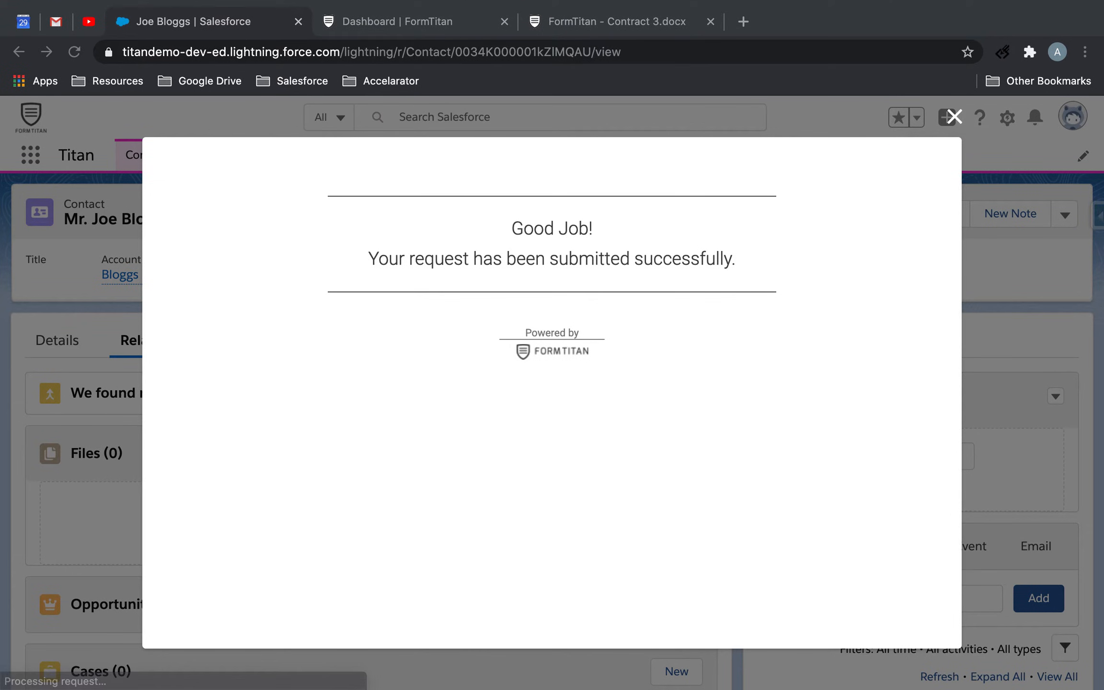
# Bring the Outlook mailbox into the browser window, close the Bulk Sign submission message in Salesforce and view the contact's details
pyautogui.moveTo(784, 62); pyautogui.dragTo(766, 20)
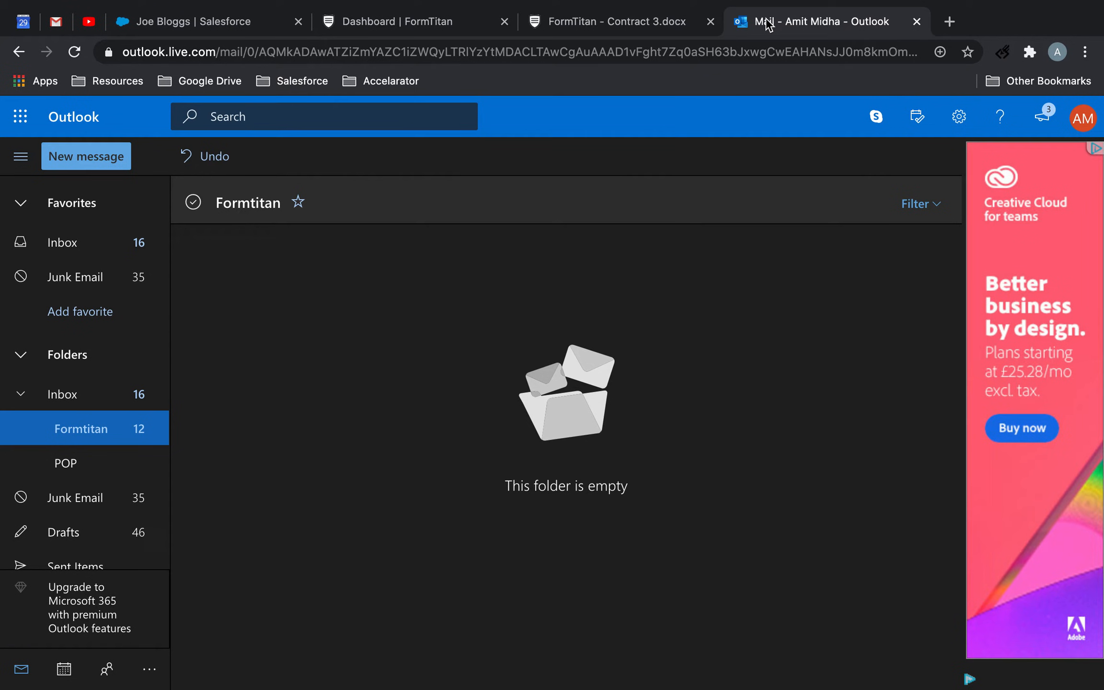
pyautogui.click(642, 28)
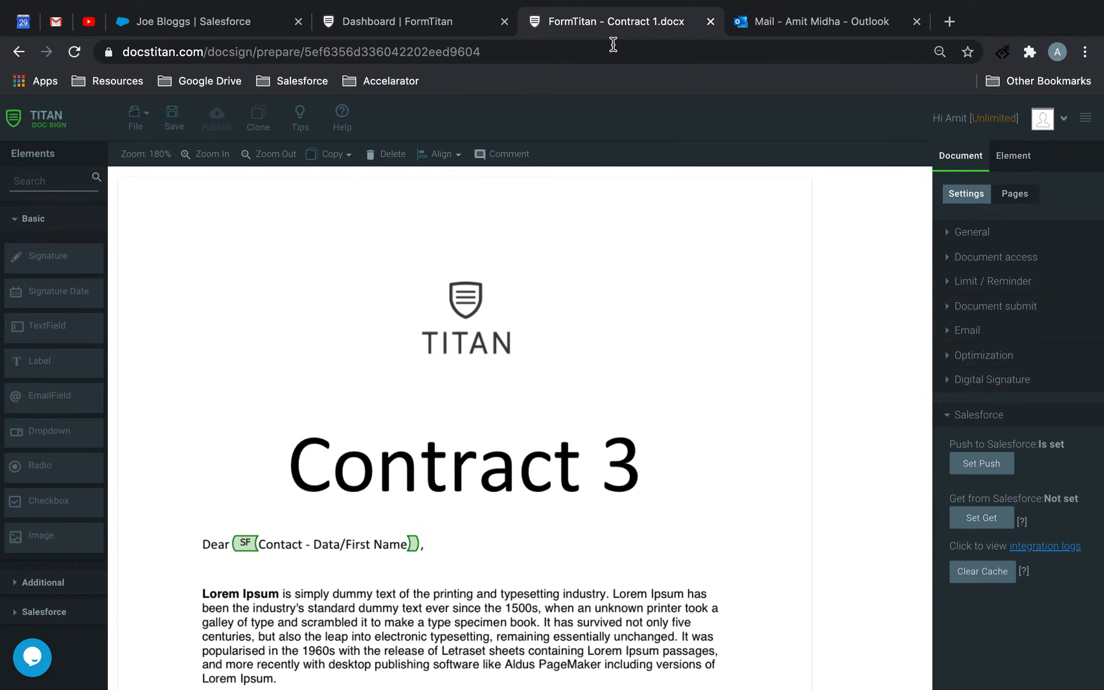
pyautogui.click(407, 27)
pyautogui.click(208, 25)
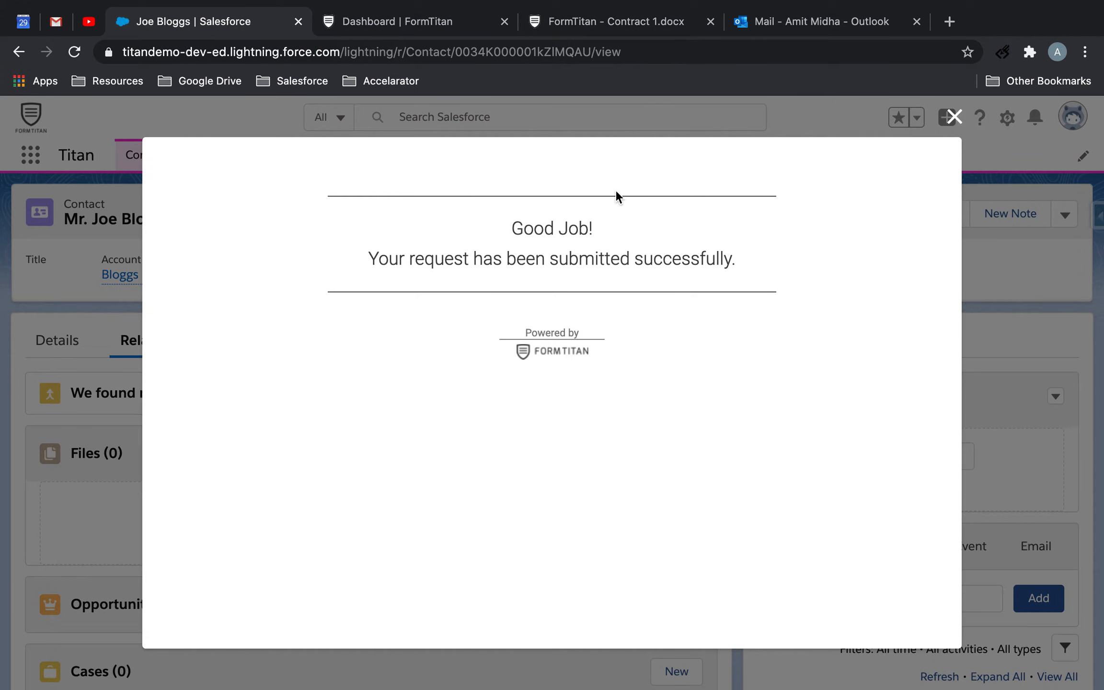
pyautogui.click(953, 116)
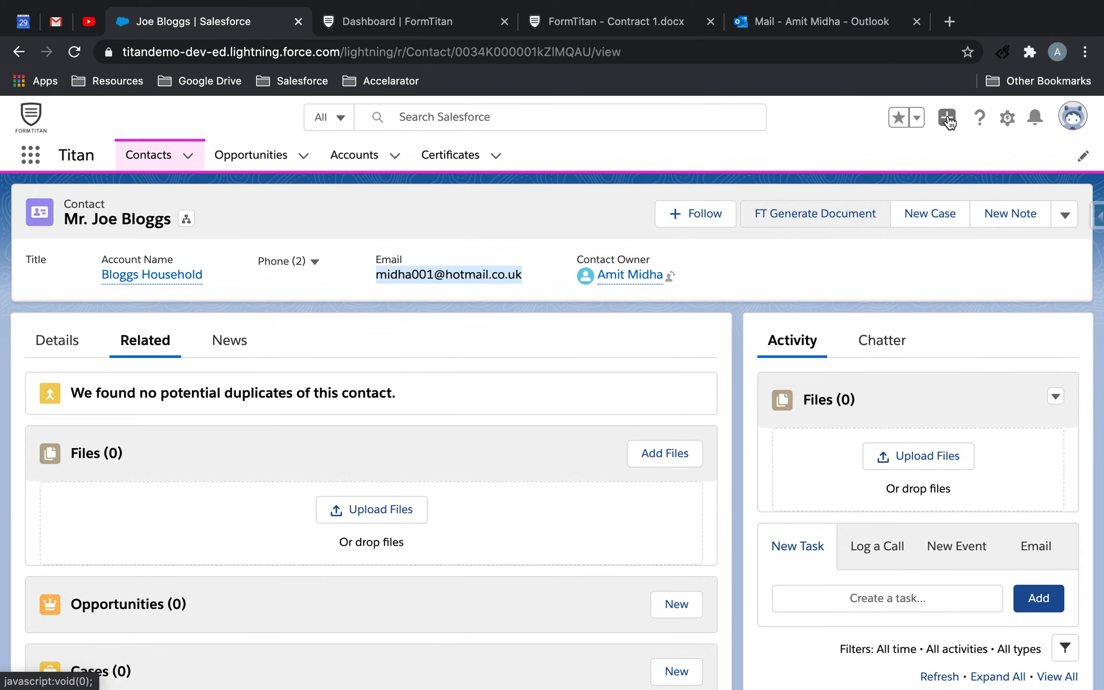
pyautogui.click(72, 355)
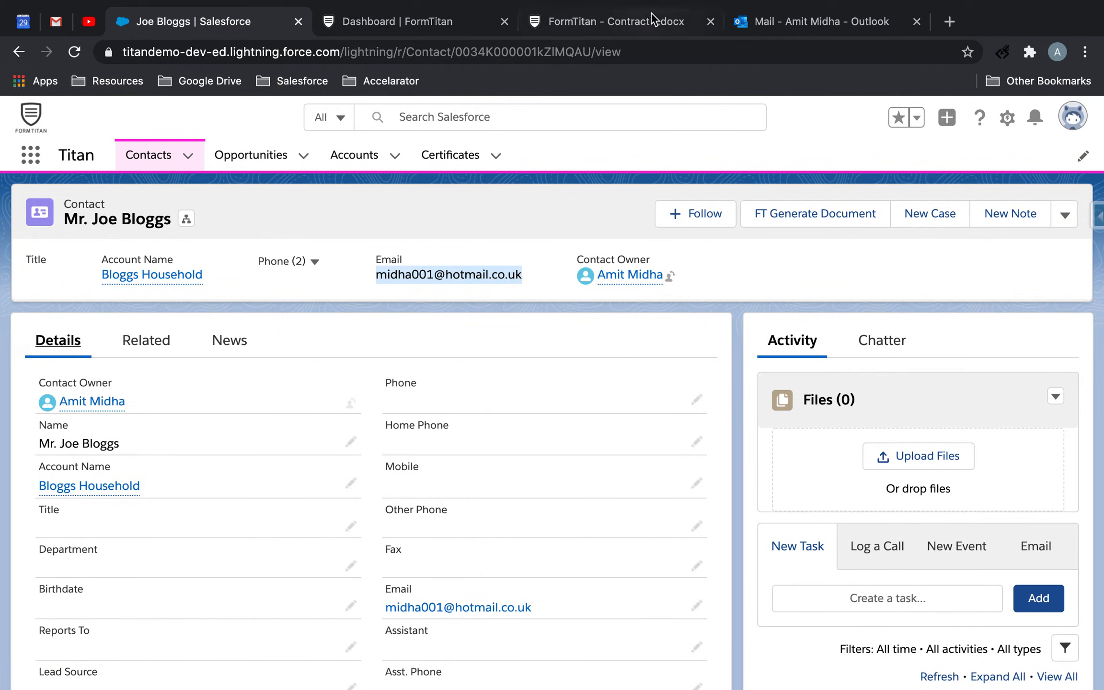
# Open the "Your signatures are requested" email in Outlook and load its signing URL in an incognito window
pyautogui.click(778, 14)
pyautogui.click(587, 243)
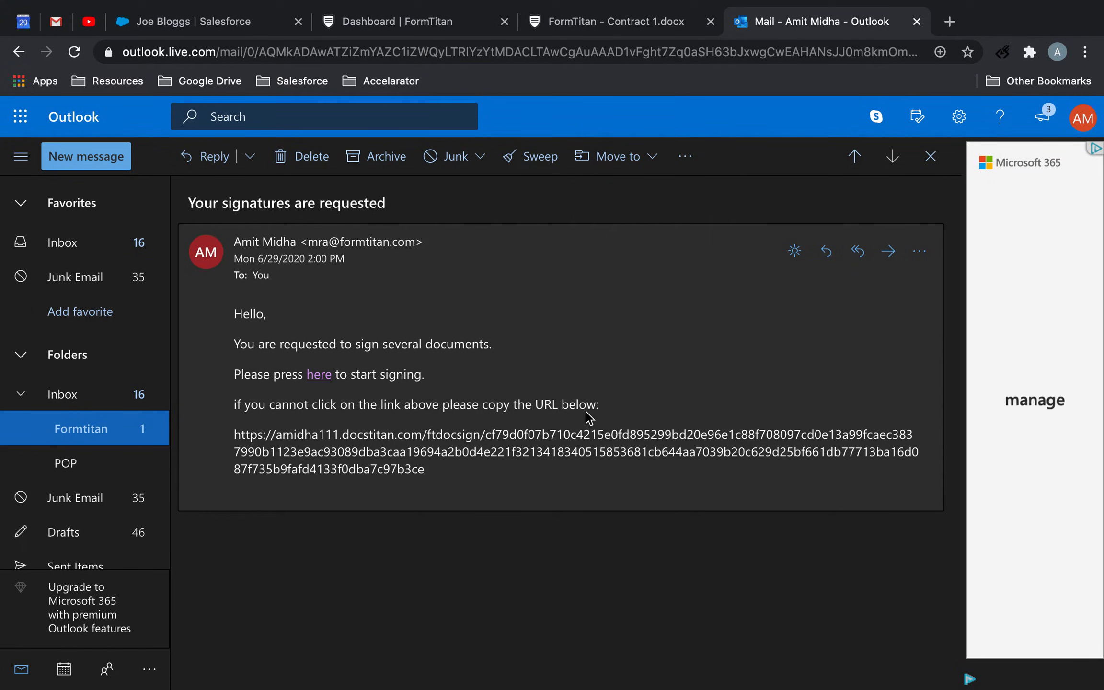
pyautogui.moveTo(432, 468); pyautogui.dragTo(231, 439)
pyautogui.press('super+c')
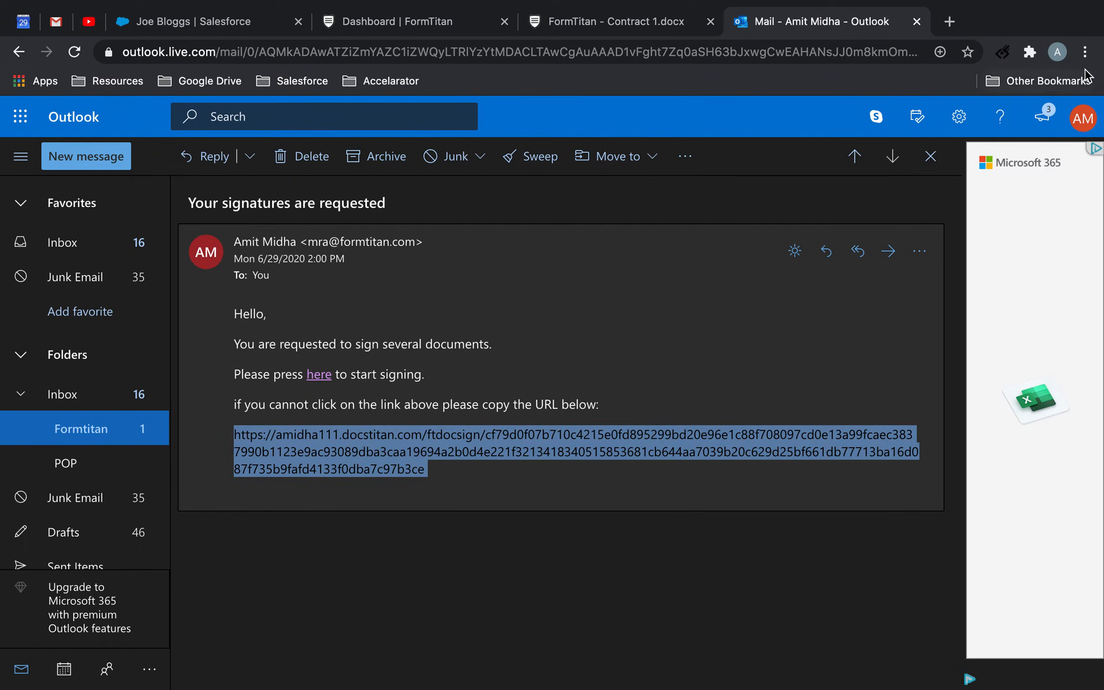
pyautogui.click(1085, 52)
pyautogui.click(945, 132)
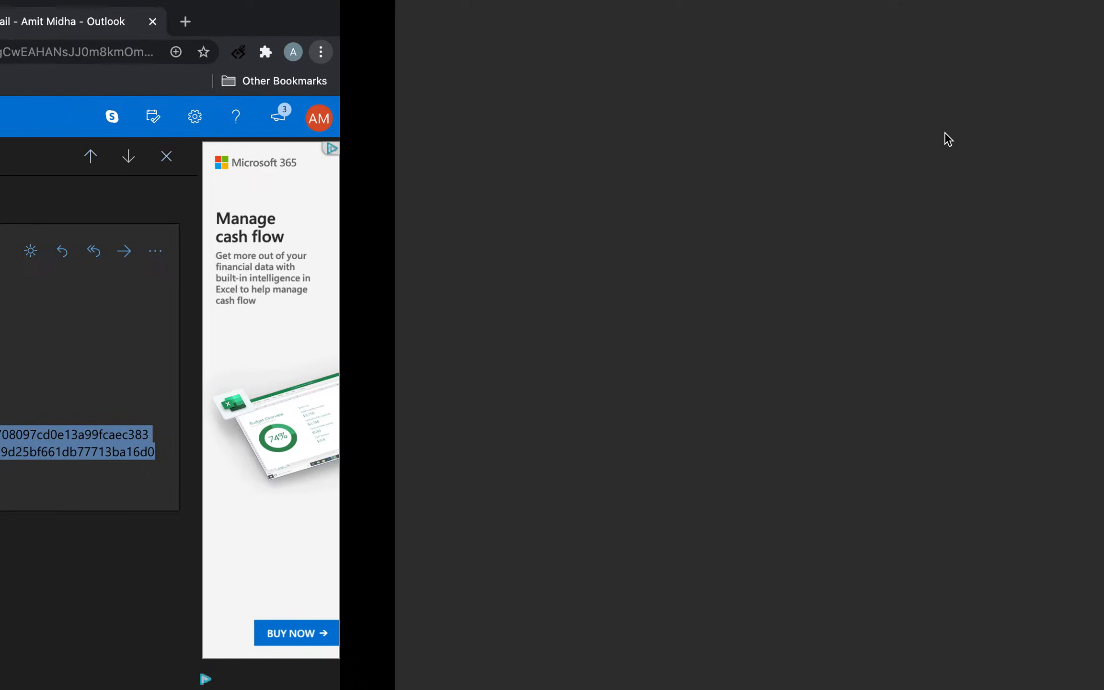
pyautogui.press('super+v')
pyautogui.press('Return')
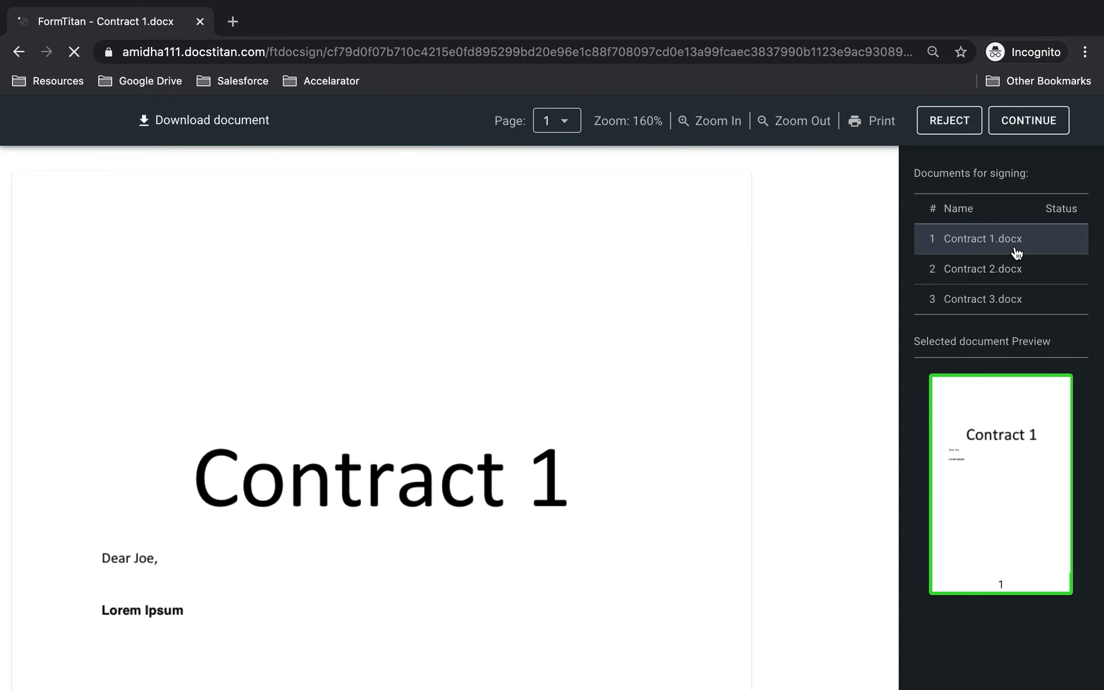
# View Contract 2, return to Contract 1, sign it with a new hand-drawn signature and continue to the next document
pyautogui.click(1004, 272)
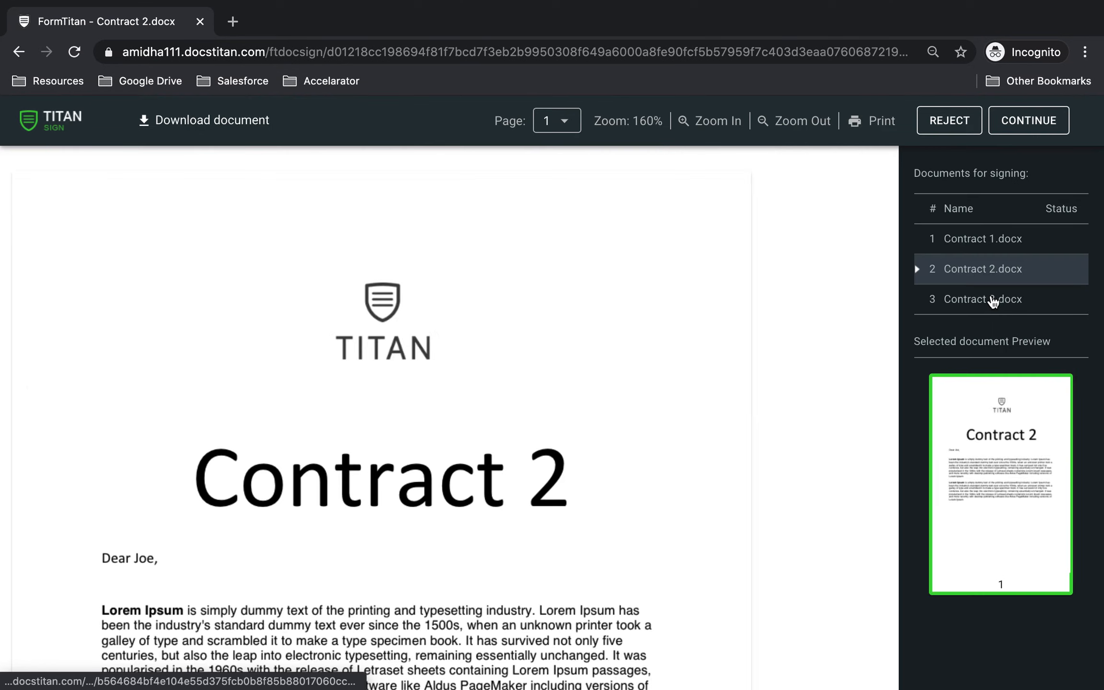
pyautogui.click(995, 240)
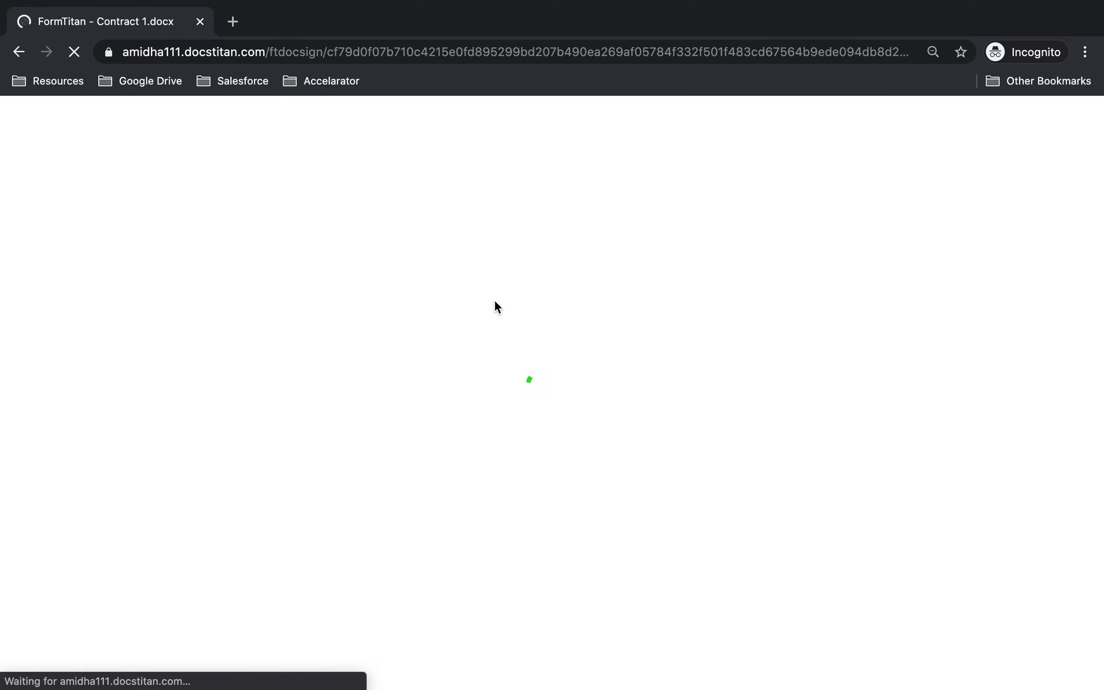
pyautogui.scroll(-10, 496, 307)
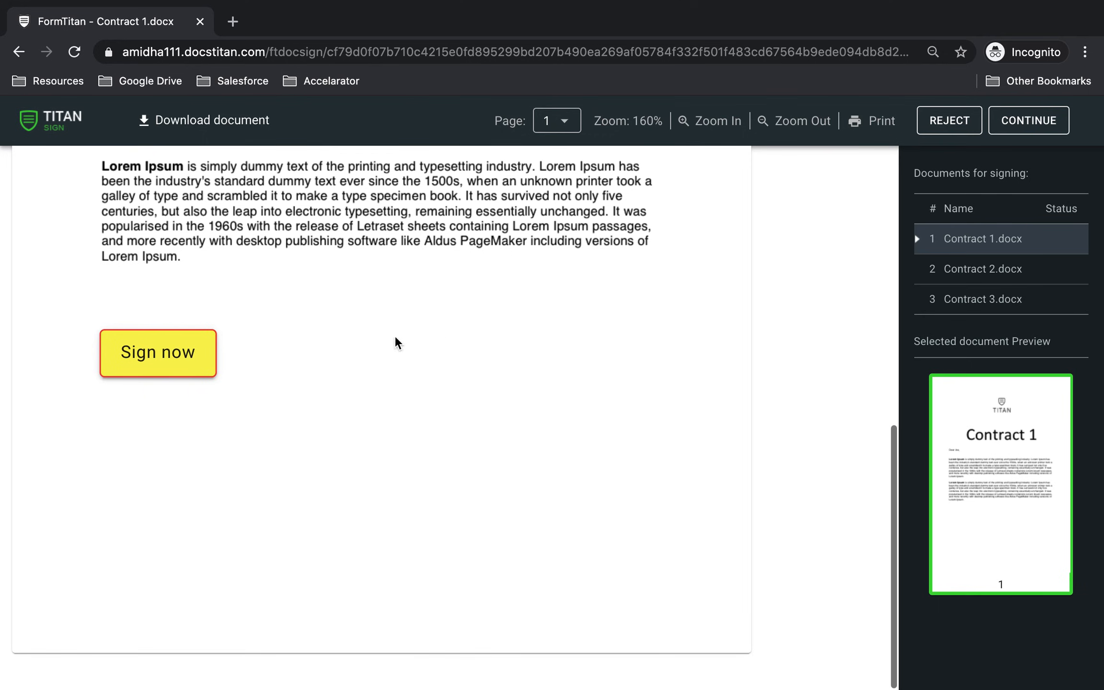
pyautogui.click(179, 357)
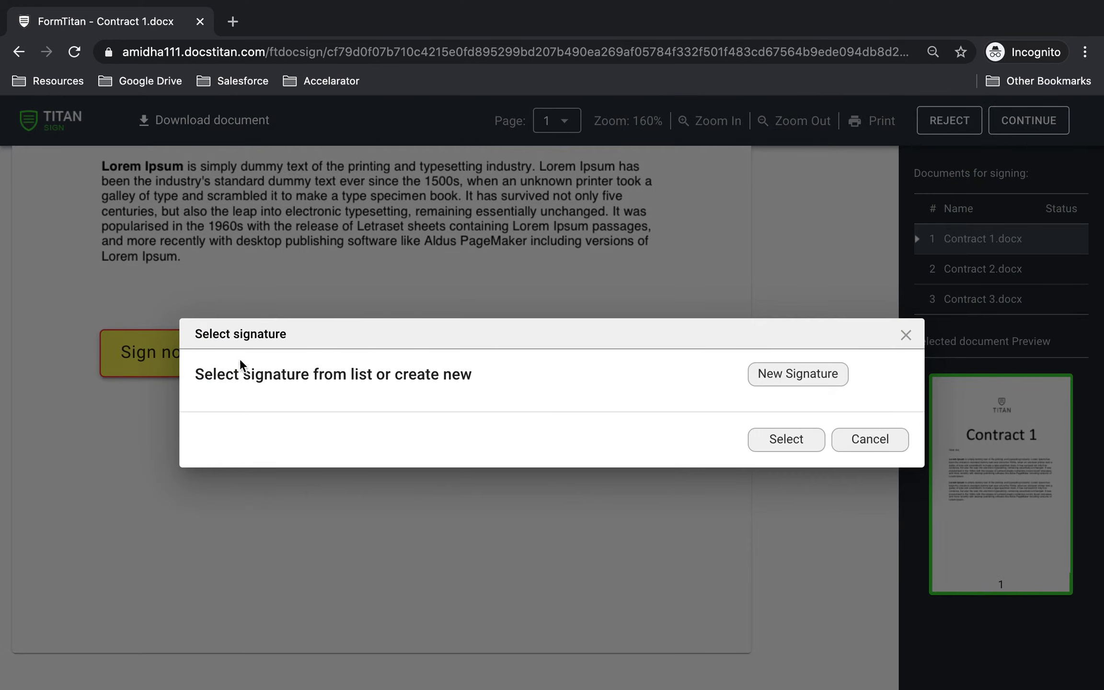
pyautogui.click(818, 374)
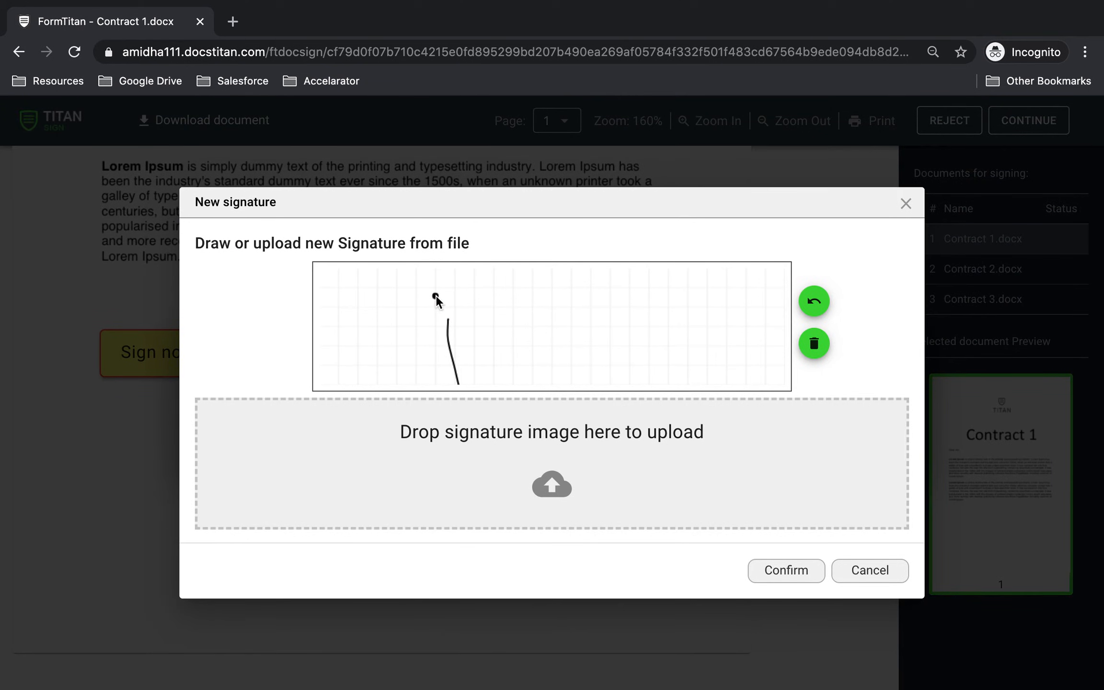
pyautogui.moveTo(425, 347); pyautogui.dragTo(661, 315)
pyautogui.moveTo(594, 309); pyautogui.dragTo(604, 382)
pyautogui.click(582, 323)
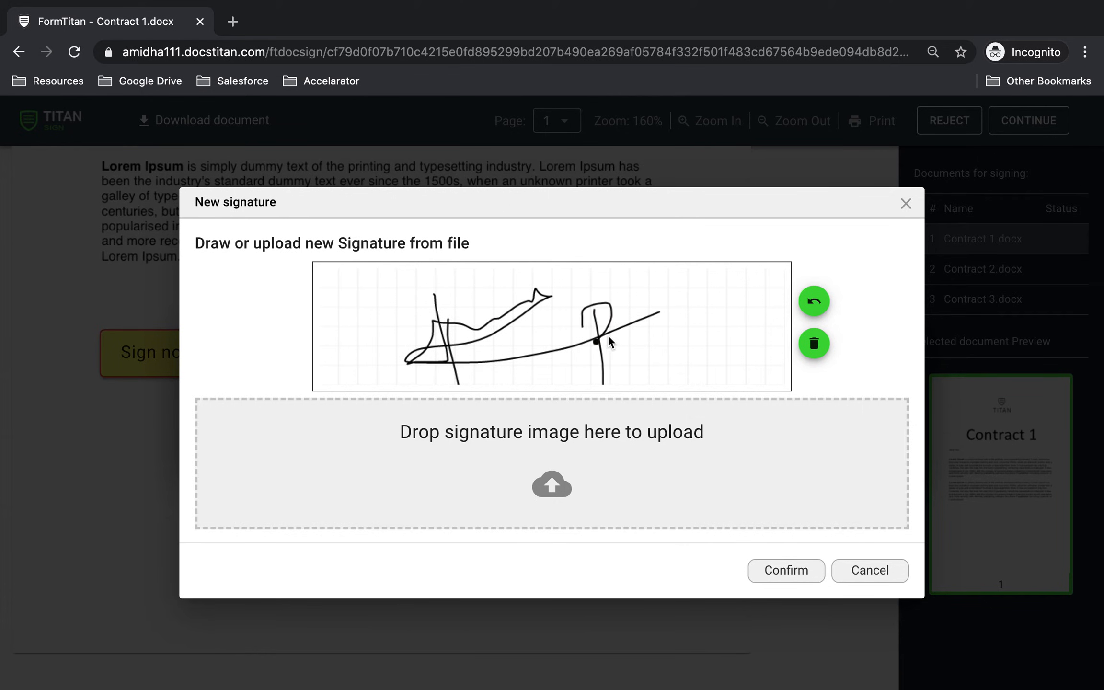
pyautogui.click(787, 571)
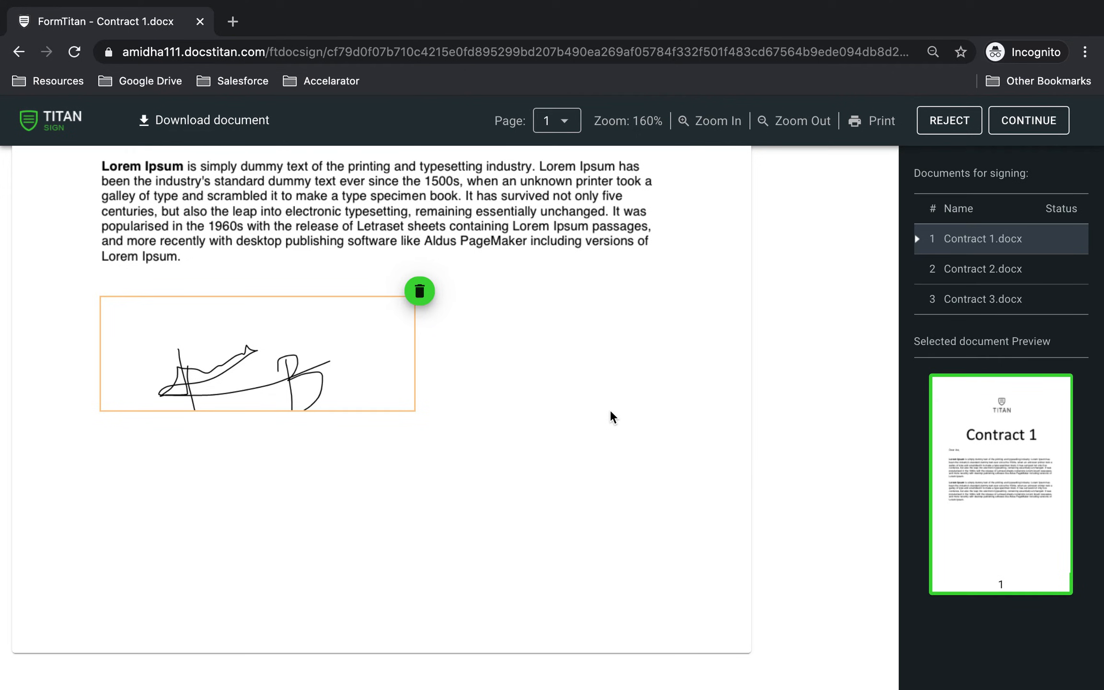
pyautogui.click(1010, 117)
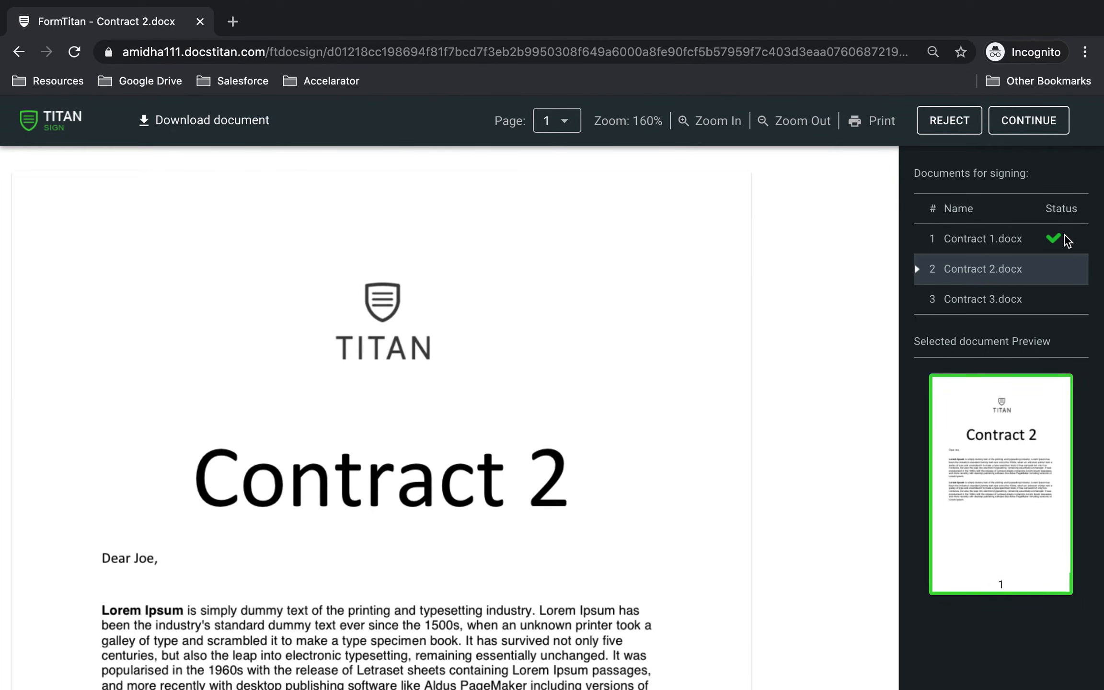
# Reject Contract 2 with the reason "Don't like it" and confirm the rejection
pyautogui.click(951, 121)
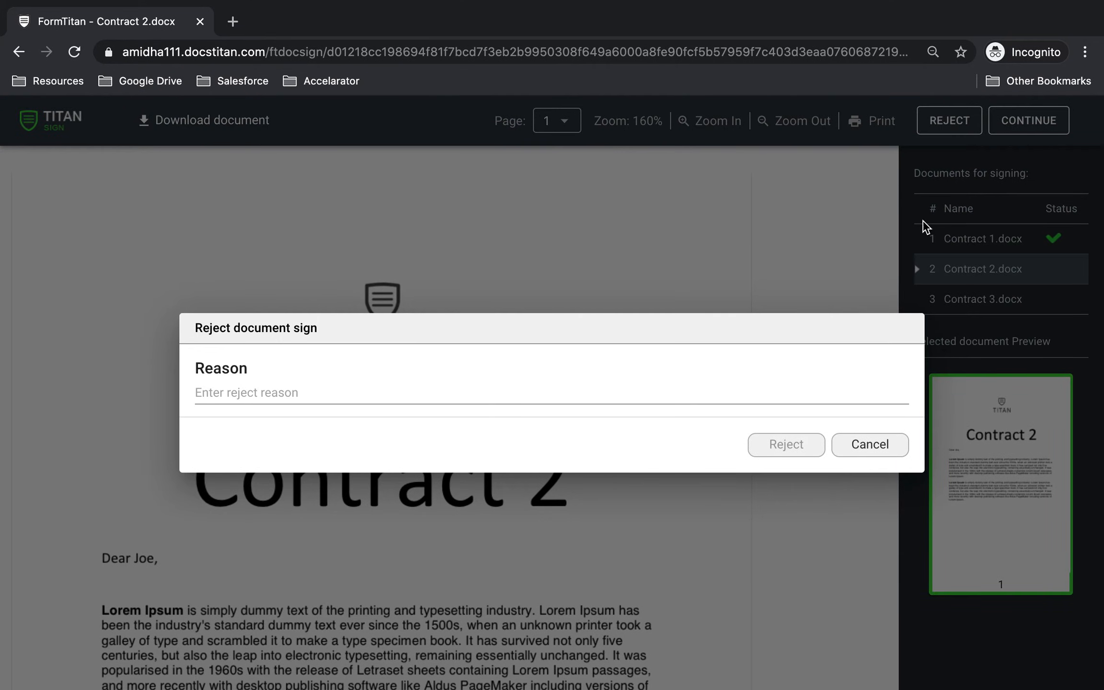
pyautogui.click(597, 397)
pyautogui.write("Don't like it")
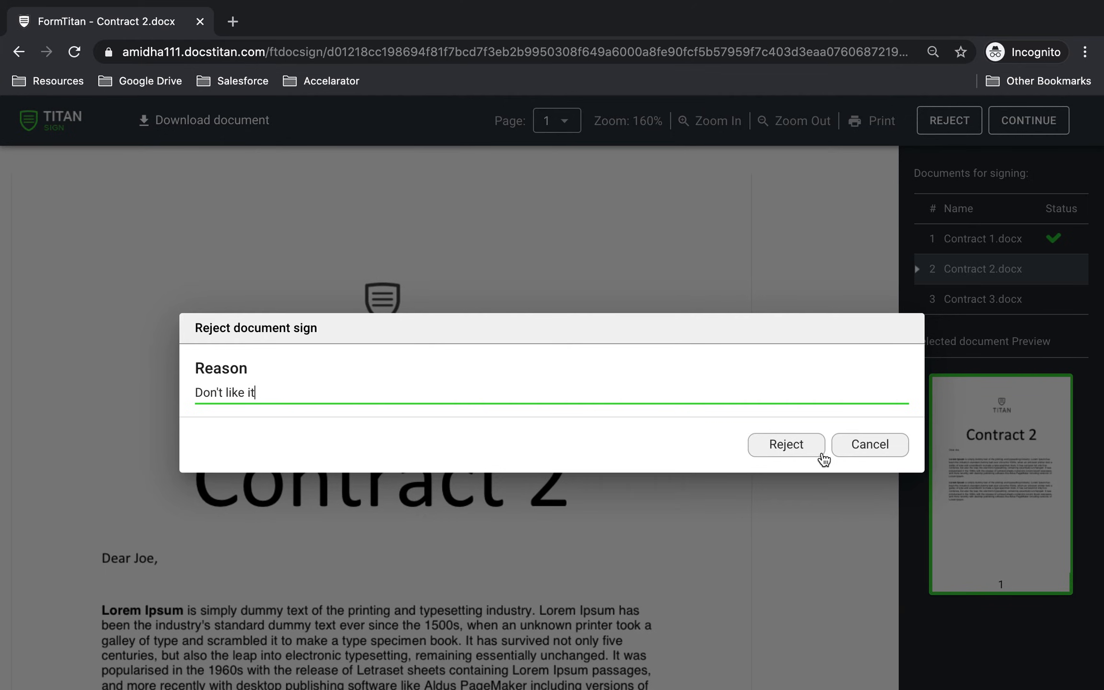
pyautogui.click(784, 450)
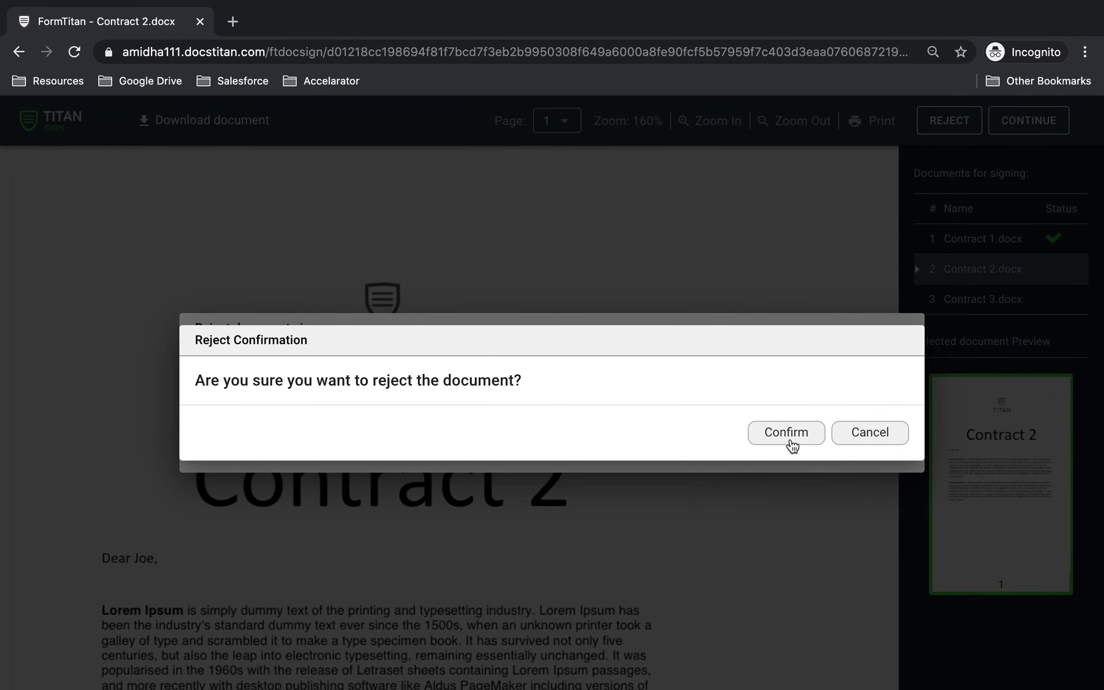
pyautogui.click(790, 441)
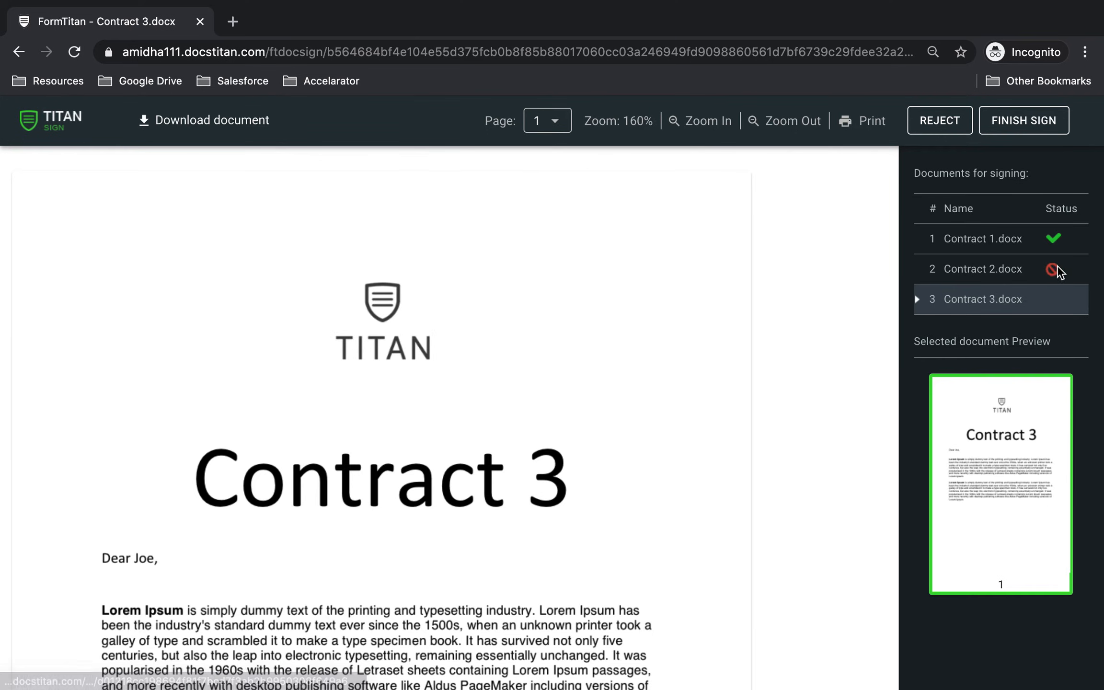
# Reopen the rejected Contract 2, look through its page and continue to Contract 3
pyautogui.click(994, 271)
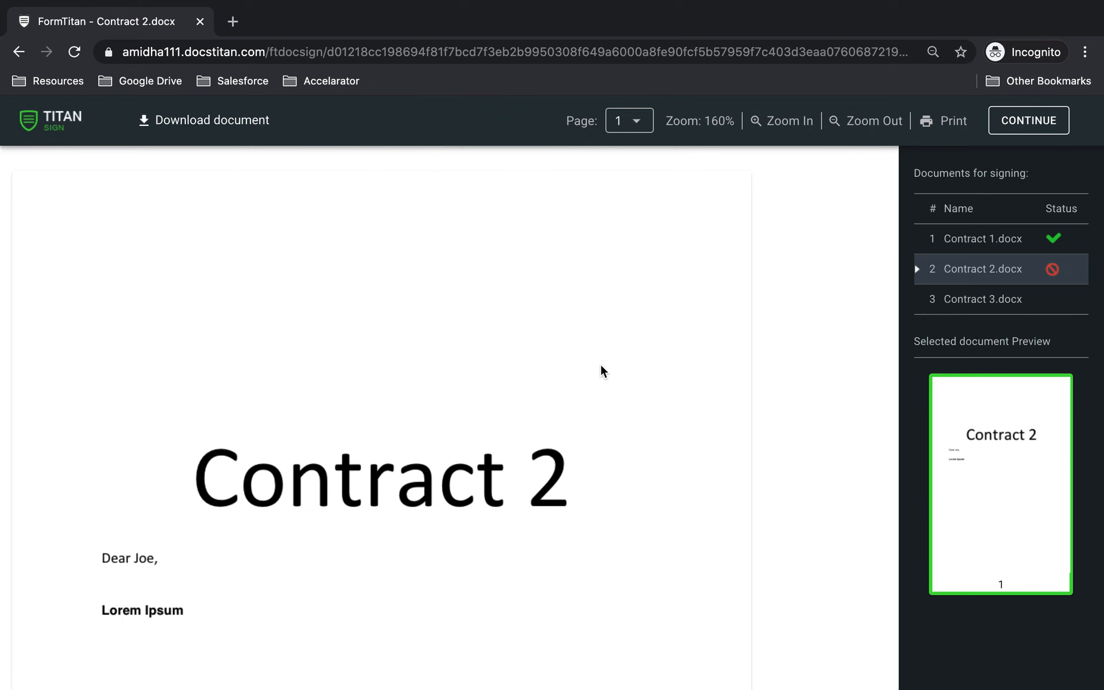
pyautogui.scroll(-10, 601, 364)
pyautogui.scroll(10, 601, 364)
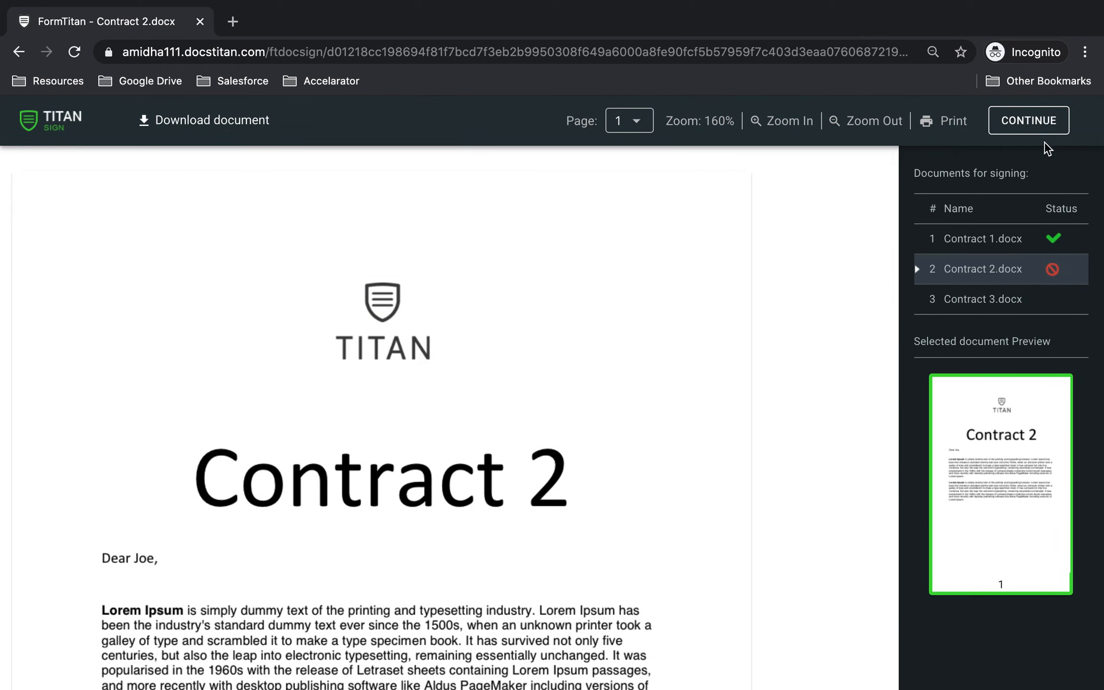
pyautogui.click(1041, 127)
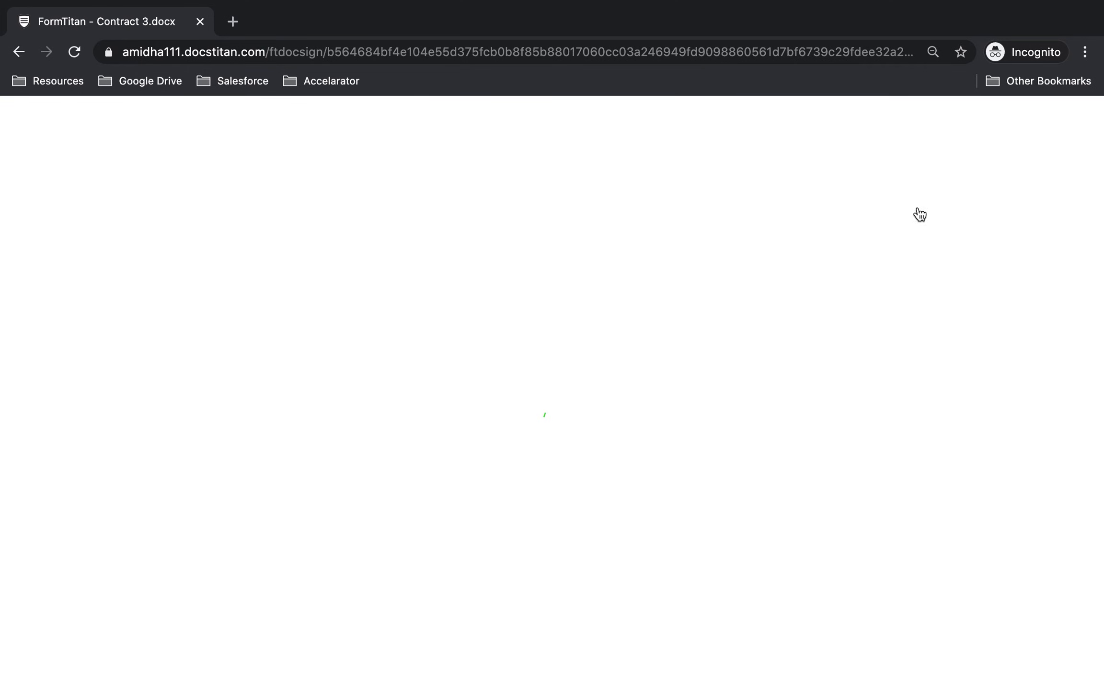
# Sign Contract 3 with a new hand-drawn signature and finish signing
pyautogui.scroll(-9, 683, 406)
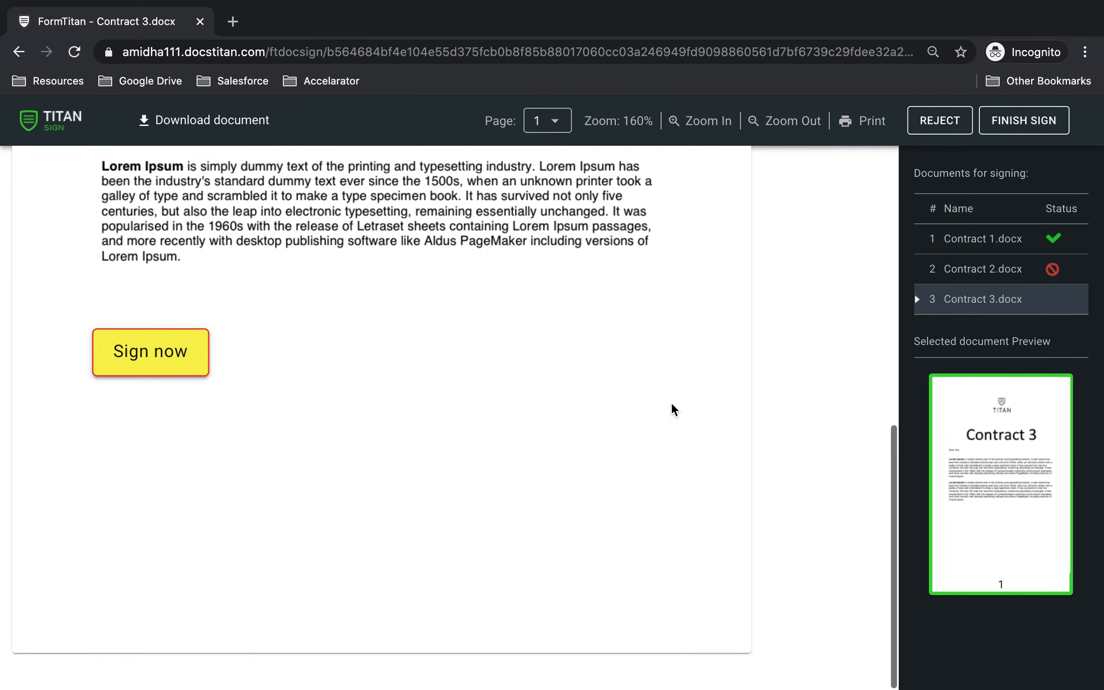
pyautogui.click(177, 353)
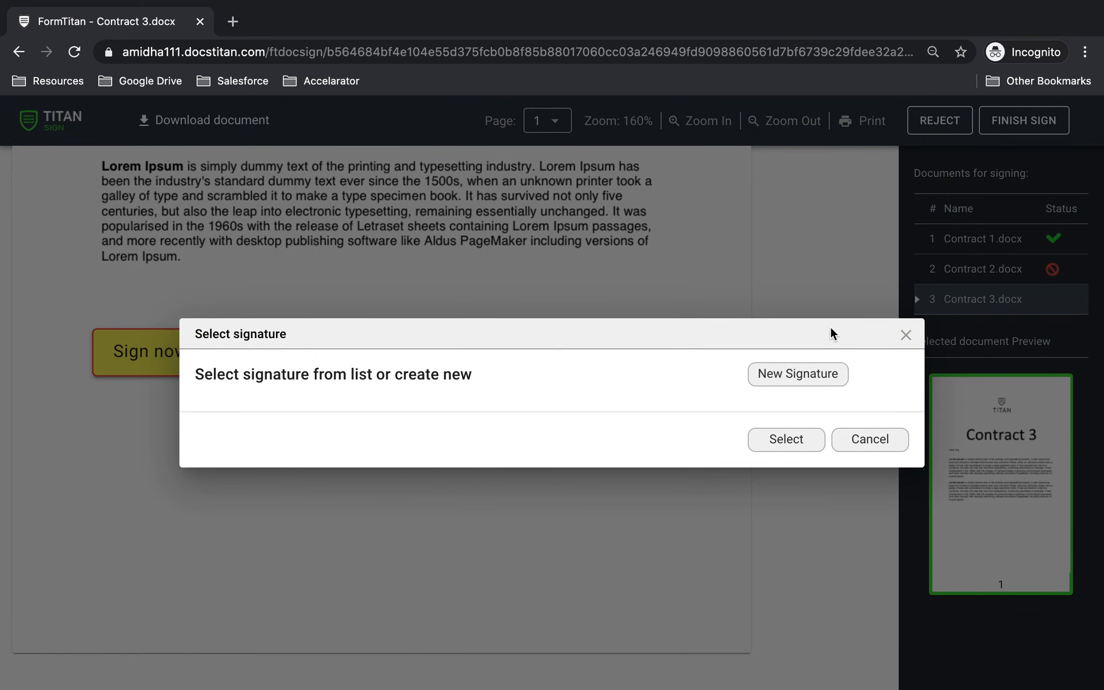
pyautogui.click(778, 382)
pyautogui.moveTo(430, 348); pyautogui.dragTo(397, 349)
pyautogui.click(400, 299)
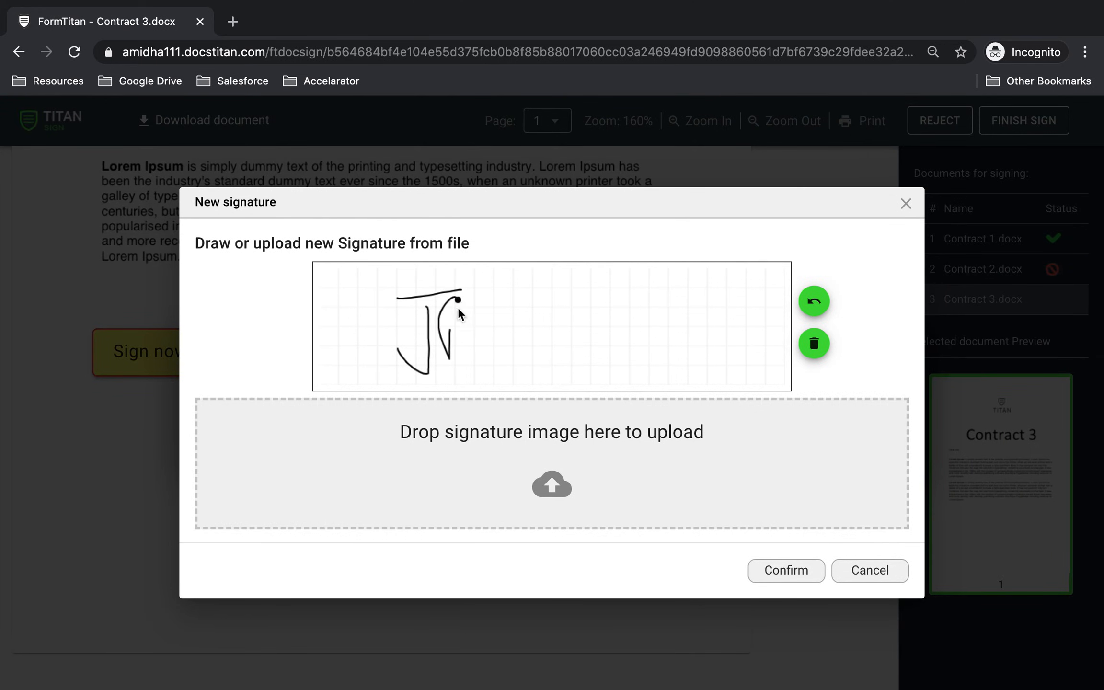
pyautogui.moveTo(477, 348)
pyautogui.mouseDown()
pyautogui.moveTo(407, 382)
pyautogui.moveTo(661, 300)
pyautogui.mouseUp()
pyautogui.click(791, 574)
pyautogui.click(1037, 128)
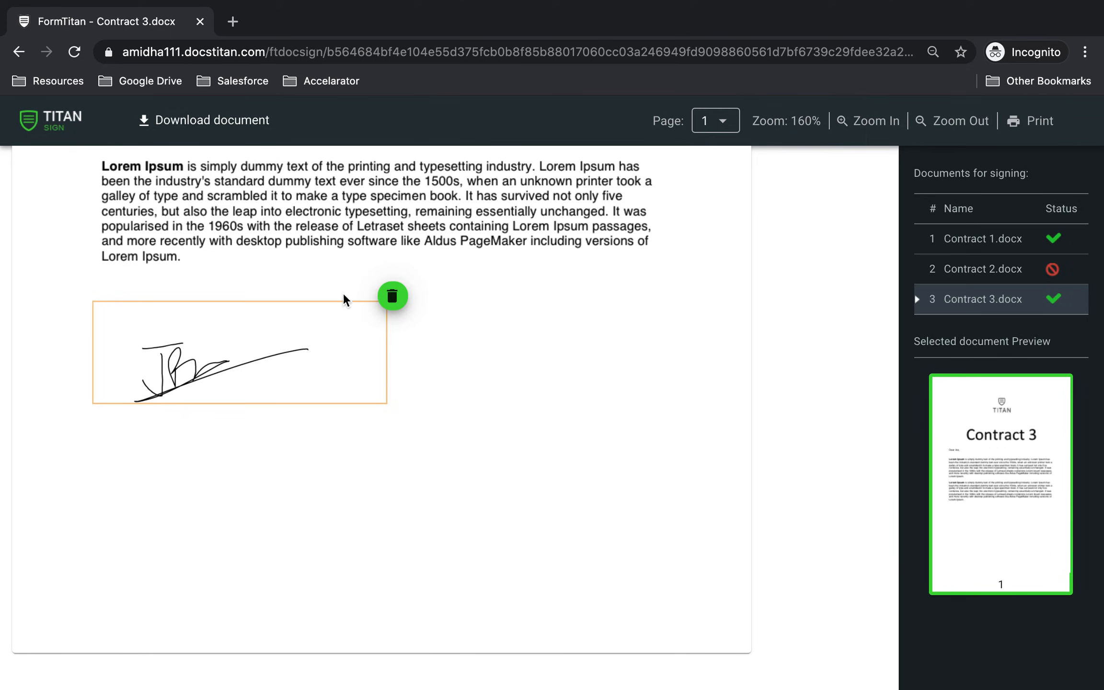
# Return to Salesforce, reopen the contact, view all its files and open the signed Contract 1 PDF
pyautogui.hotkey('ctrl', 'Left')
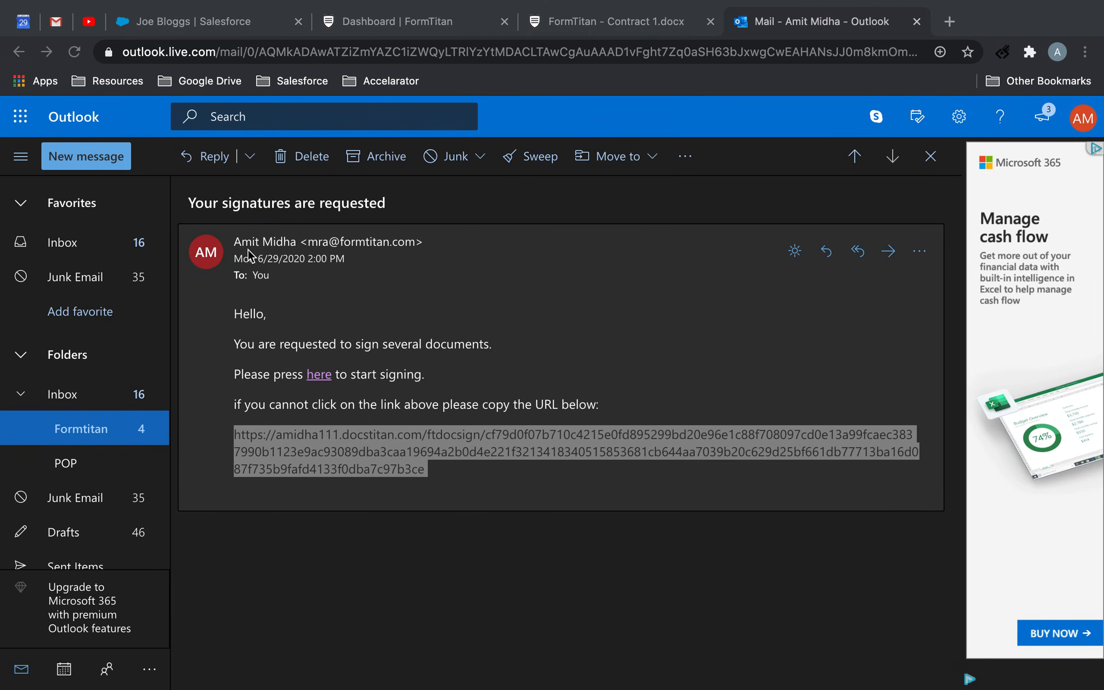
pyautogui.click(206, 21)
pyautogui.click(161, 154)
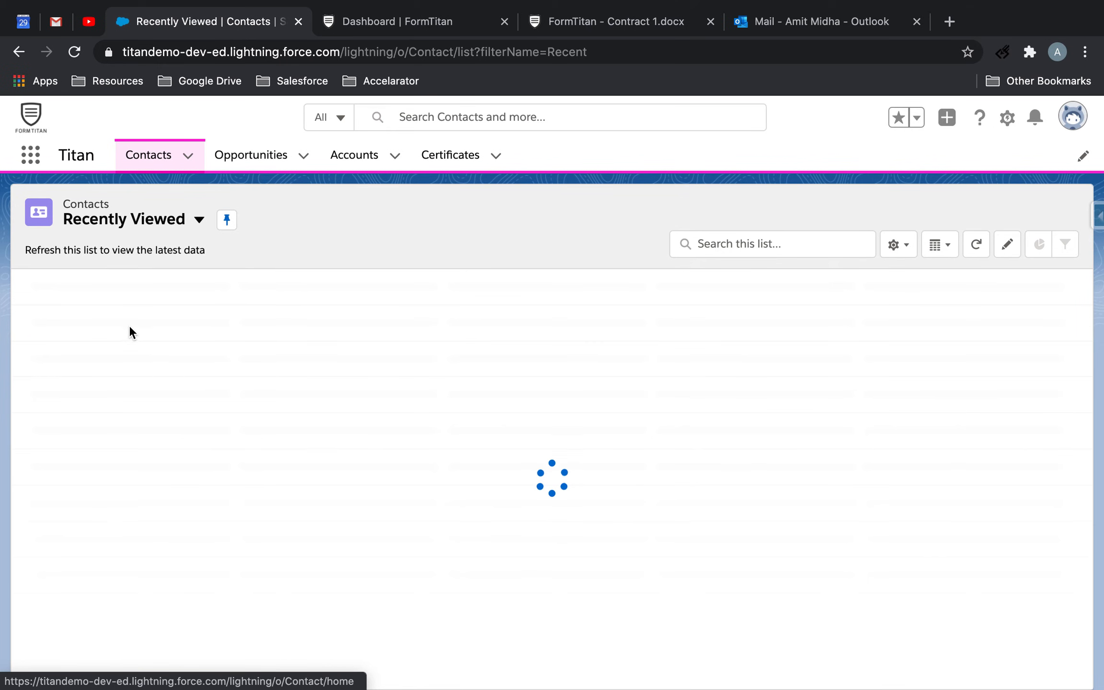
pyautogui.click(126, 310)
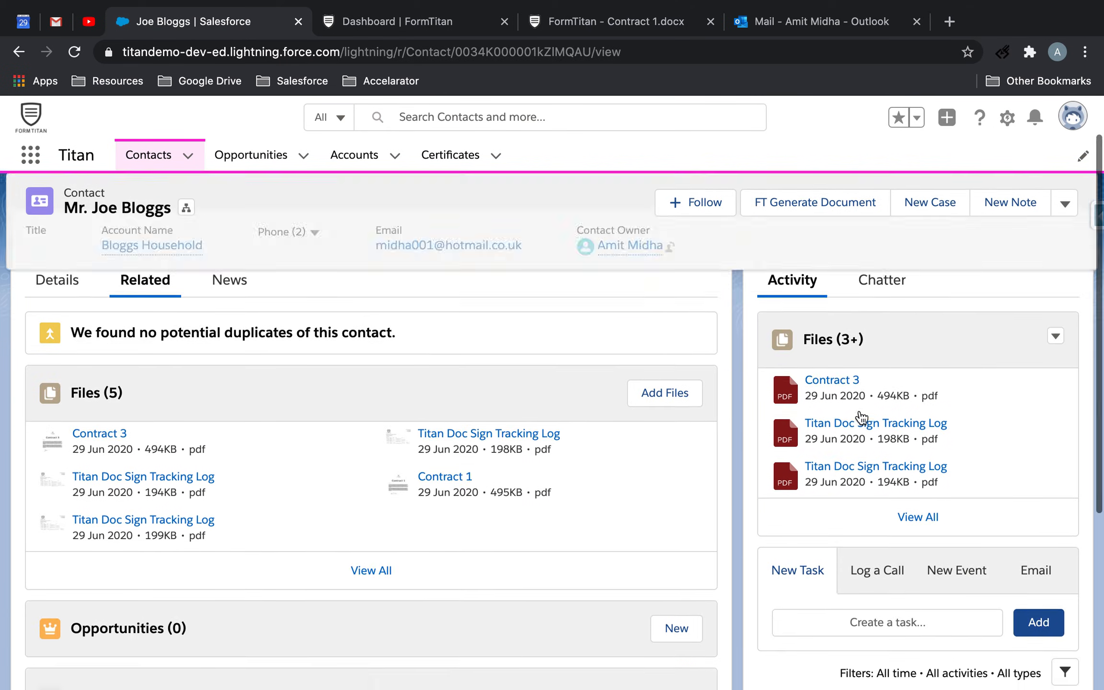
pyautogui.click(924, 511)
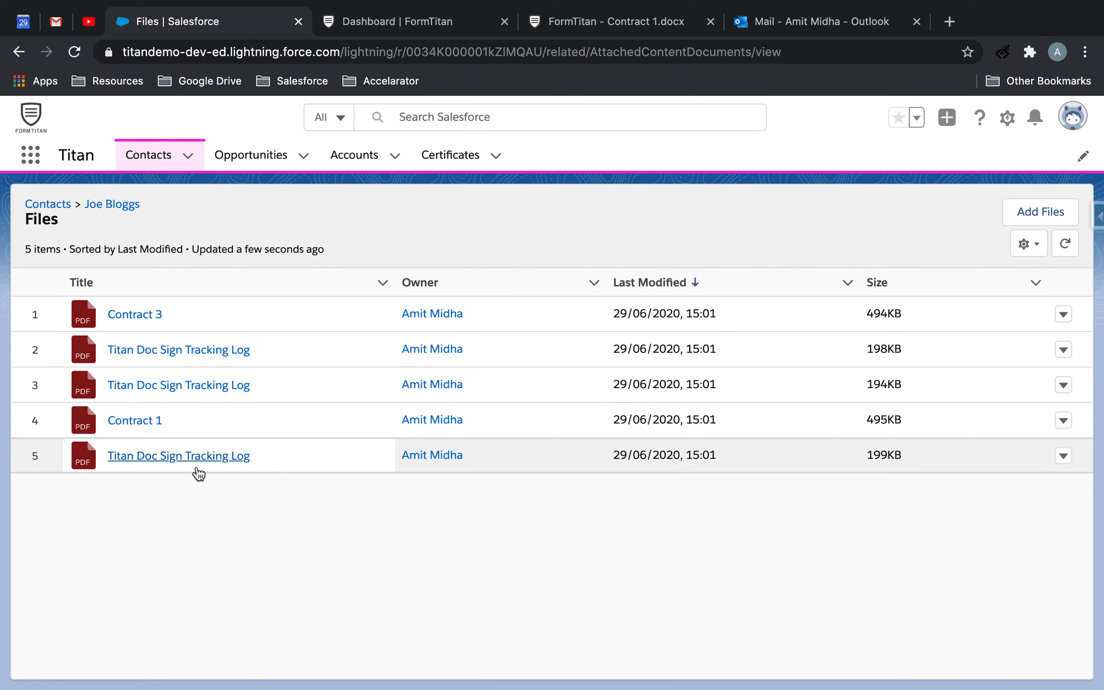
pyautogui.click(146, 421)
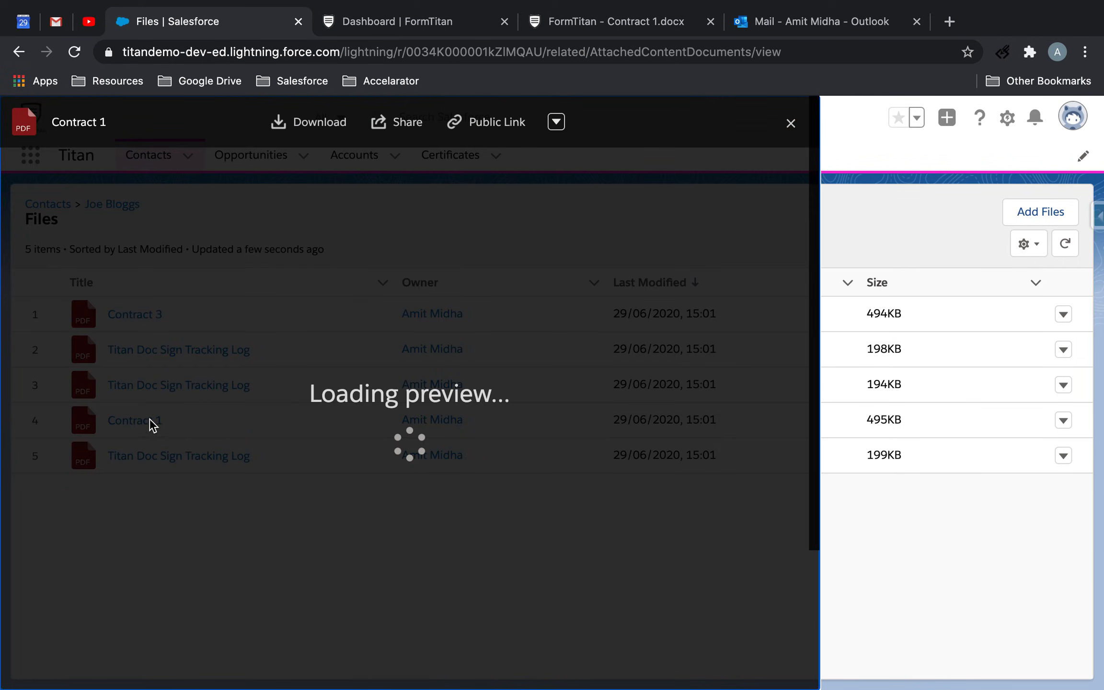
# Look through the signed Contract 1 PDF, then review its Titan Doc Sign Tracking Log and close the preview
pyautogui.scroll(-10, 441, 420)
pyautogui.scroll(3, 441, 420)
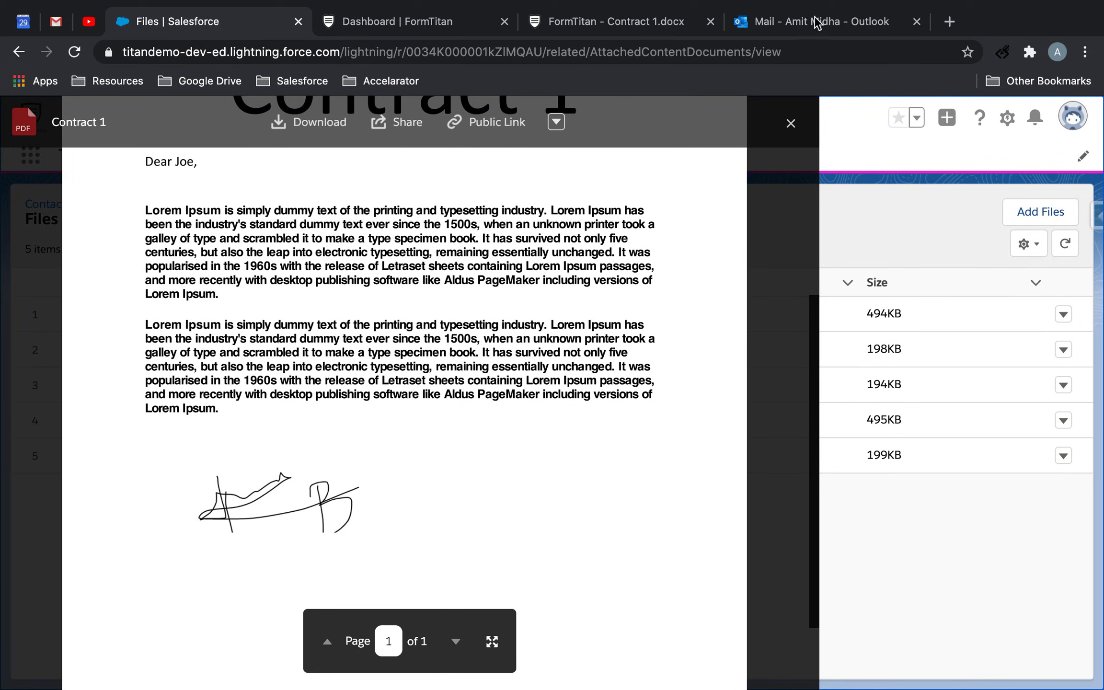
pyautogui.click(790, 123)
pyautogui.click(222, 459)
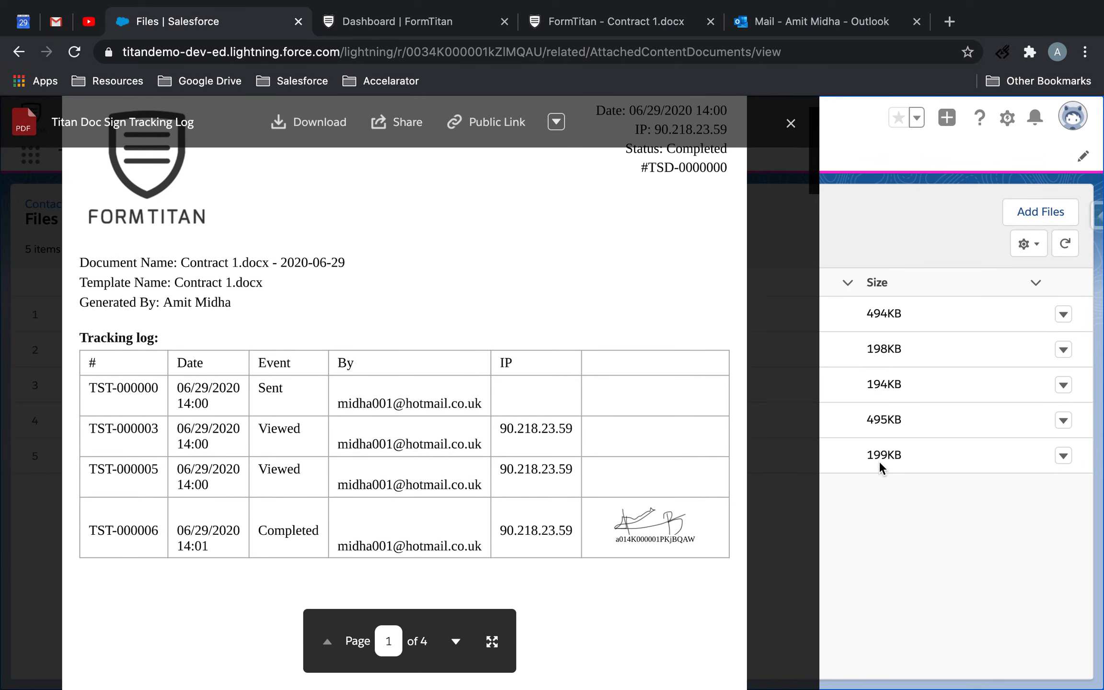
pyautogui.click(790, 123)
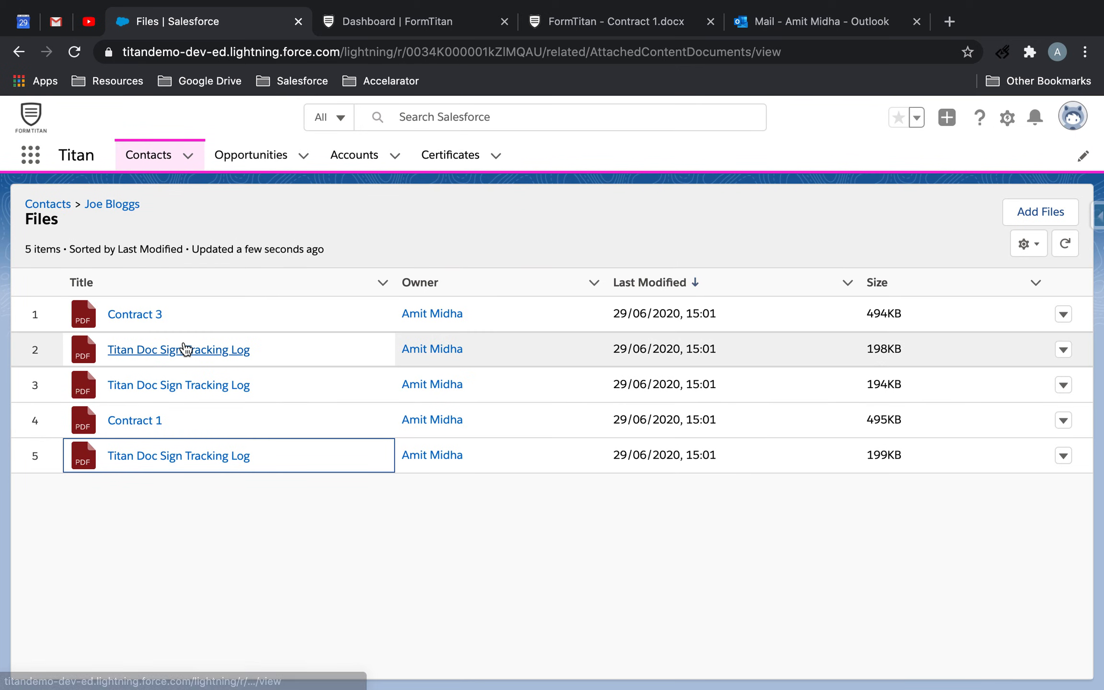
# Open the Contract 3 PDF to check its signature, then review the Titan Doc Sign Tracking Log listed directly below it
pyautogui.click(138, 315)
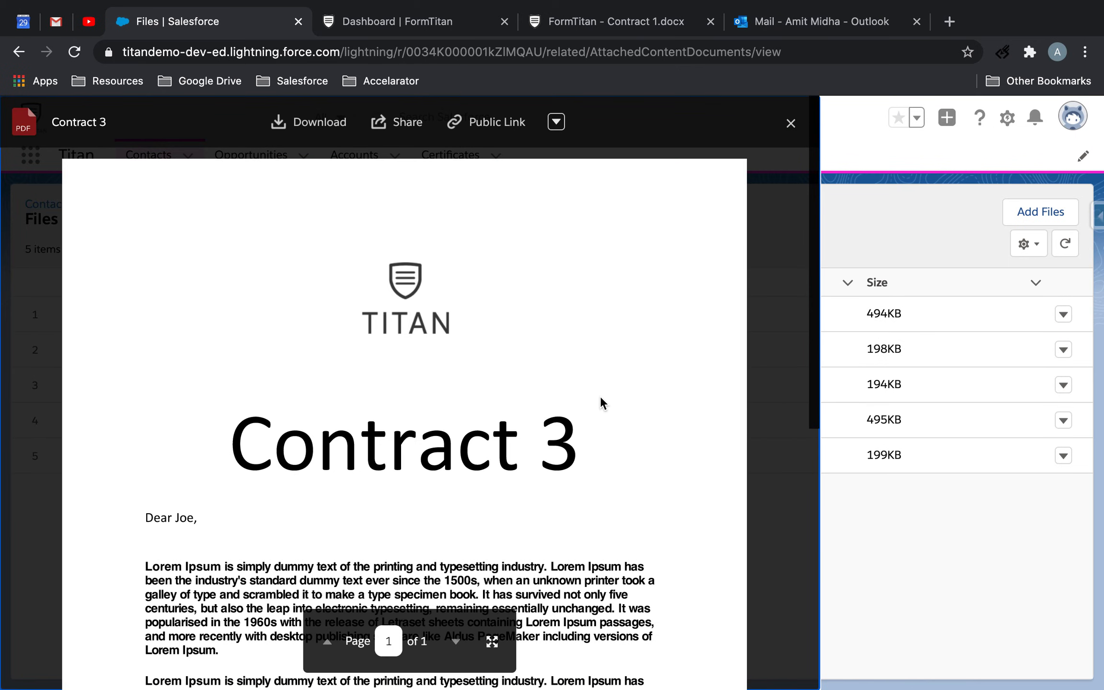
pyautogui.scroll(-5, 602, 401)
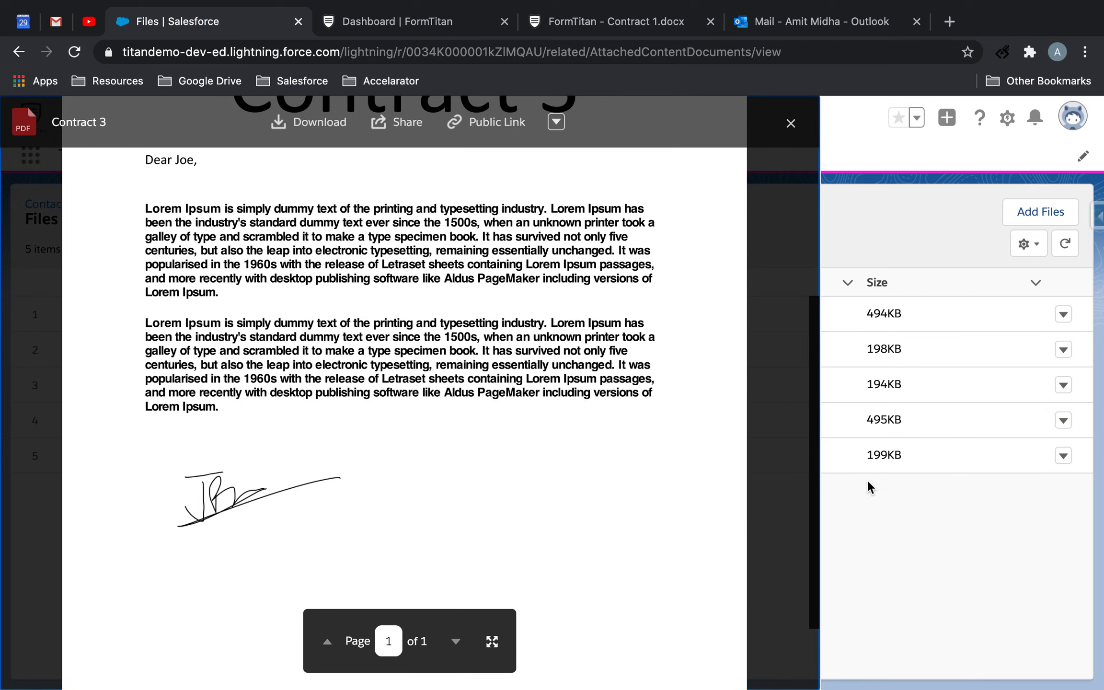
pyautogui.click(792, 126)
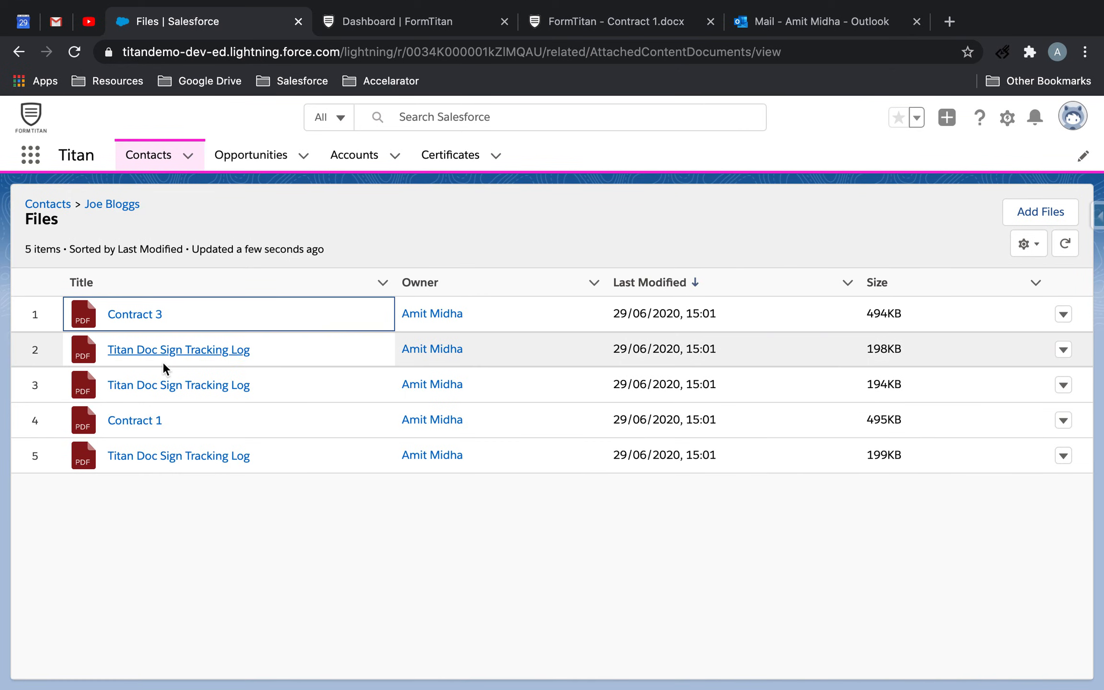
pyautogui.click(162, 357)
pyautogui.scroll(-3, 526, 375)
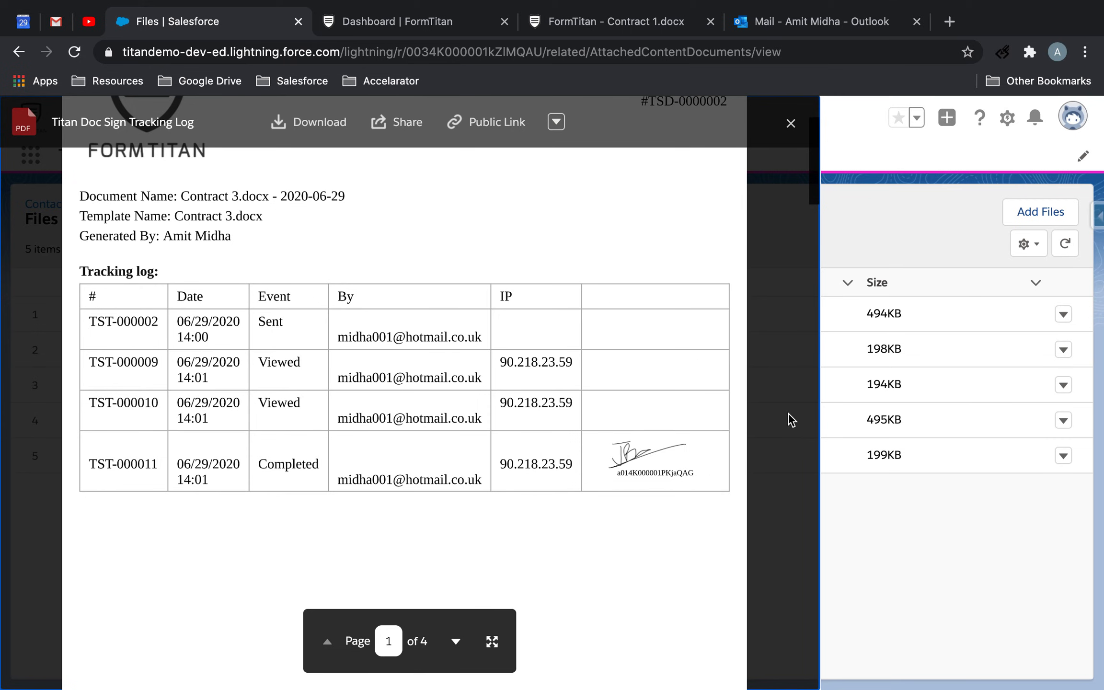
pyautogui.click(791, 123)
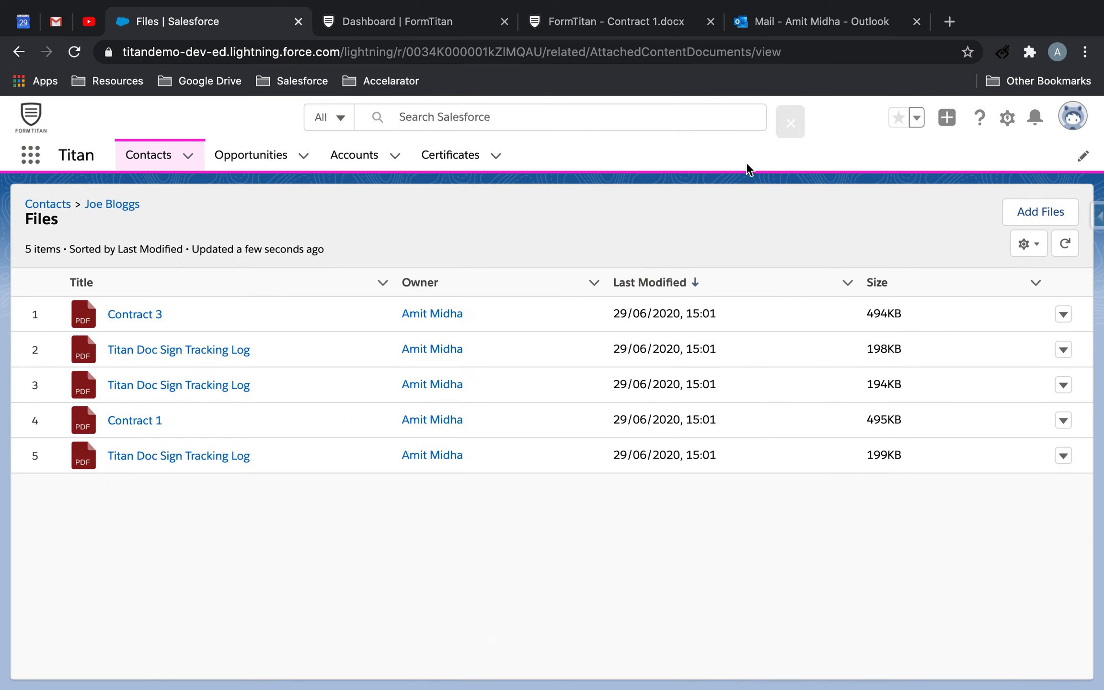
# Reopen the Contract 1 and Contract 3 tracking logs one after the other to compare their completion entries
pyautogui.click(214, 448)
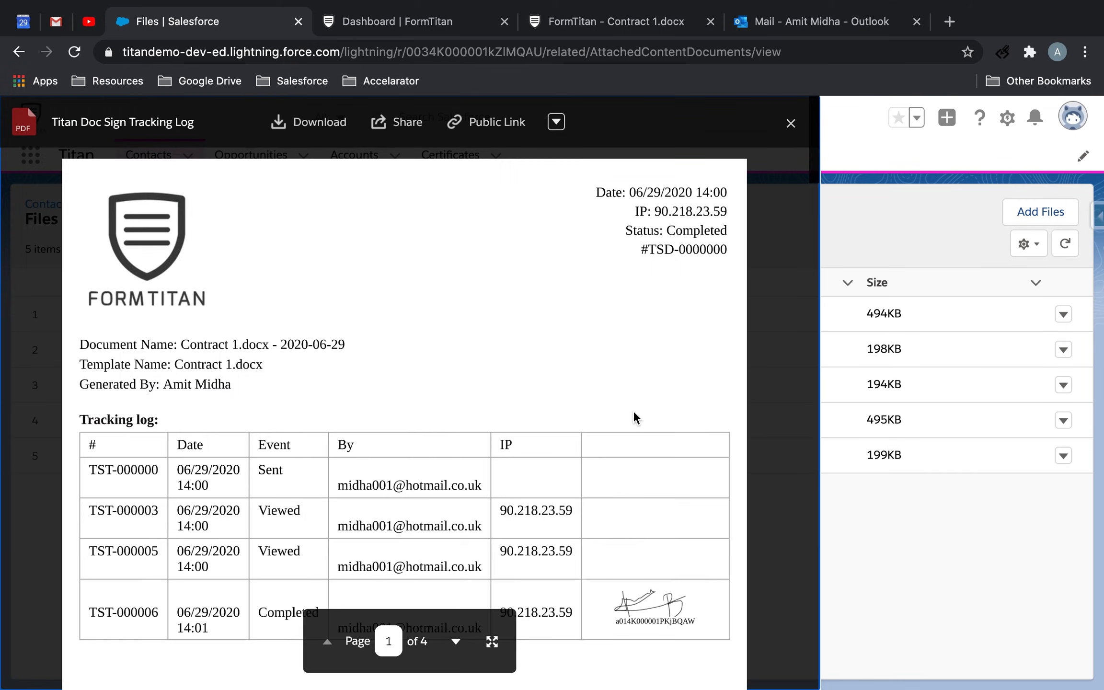
pyautogui.click(791, 124)
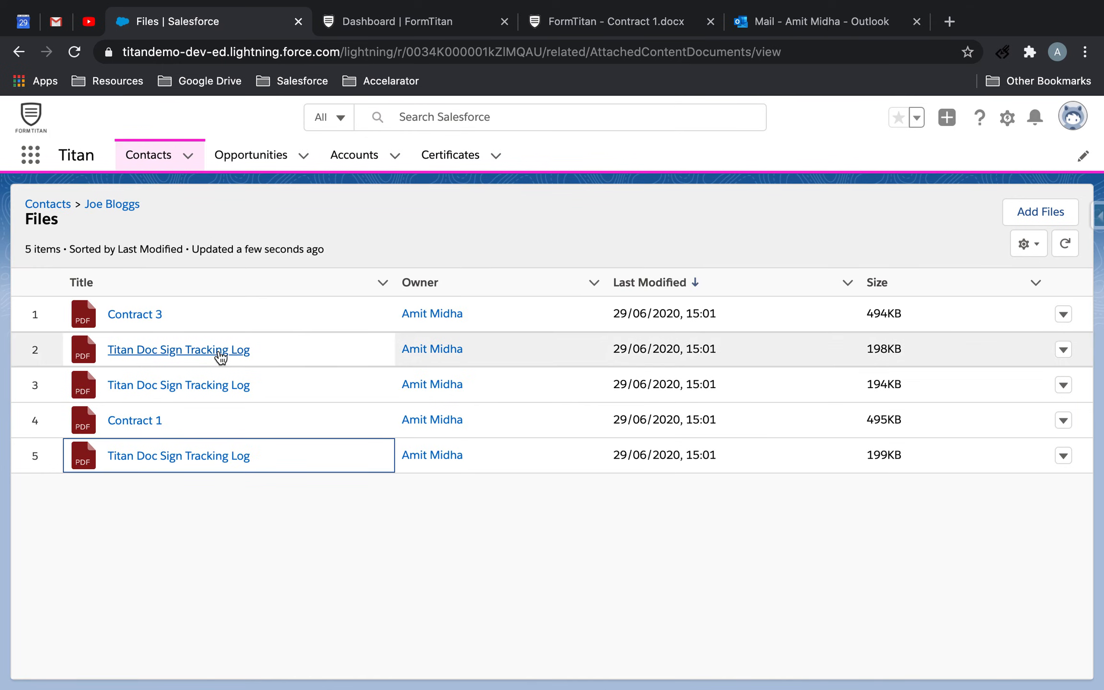
pyautogui.click(235, 351)
pyautogui.scroll(-2, 462, 318)
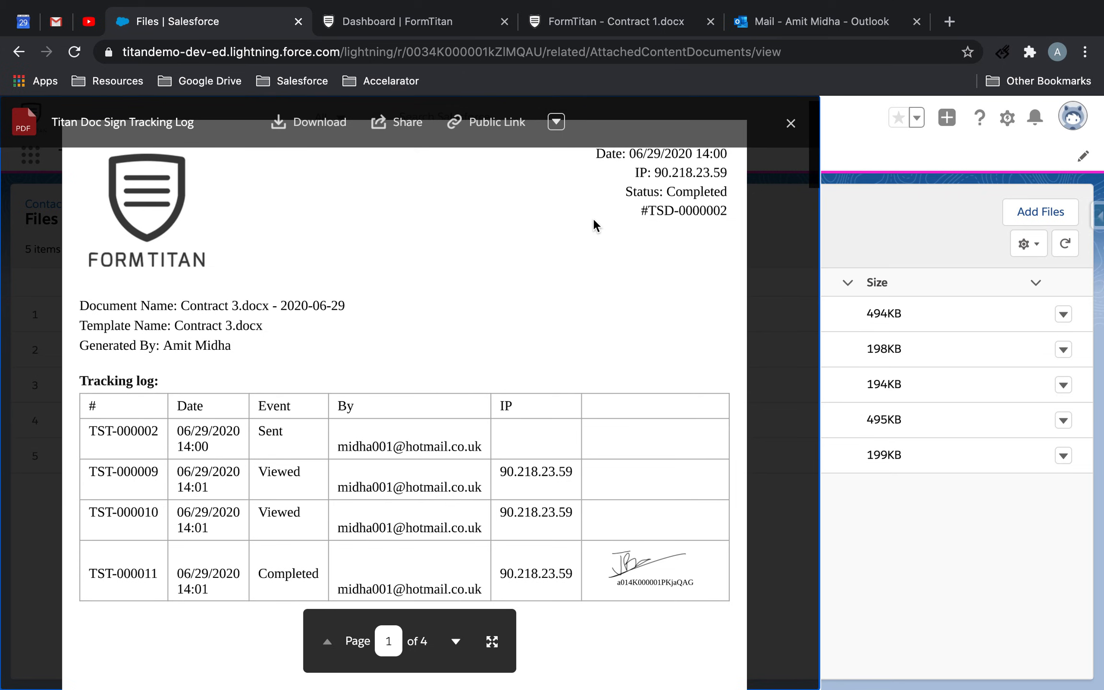
pyautogui.click(791, 123)
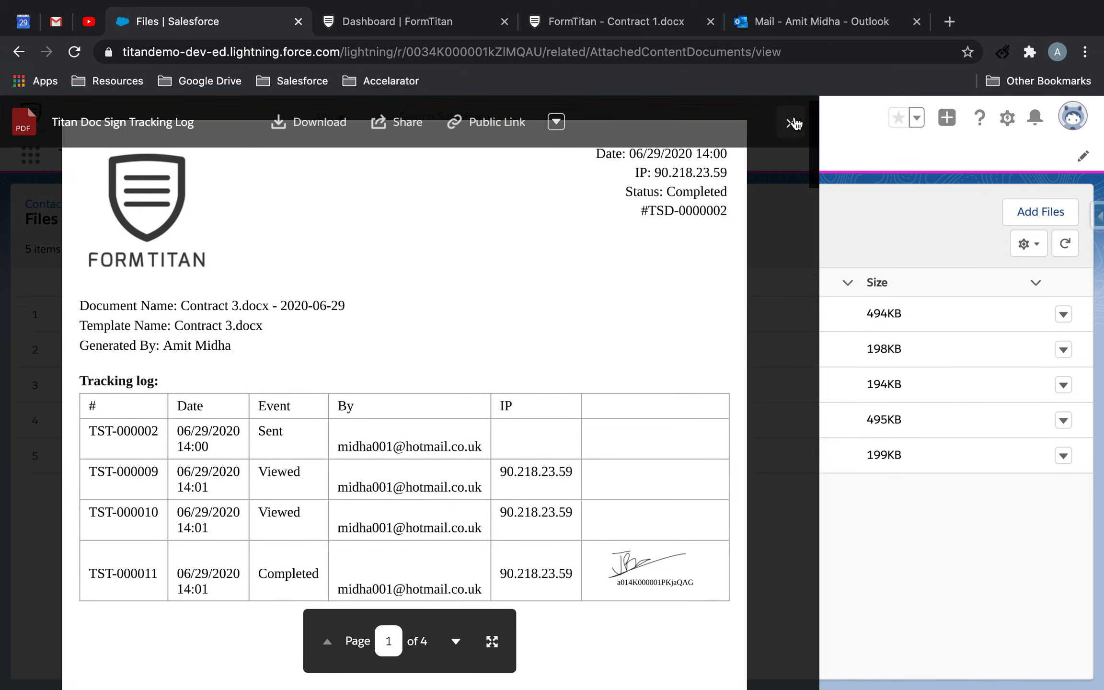
# Check the rejection entry and reason in the Contract 2 tracking log, close it and switch to the contract template in FormTitan
pyautogui.click(177, 389)
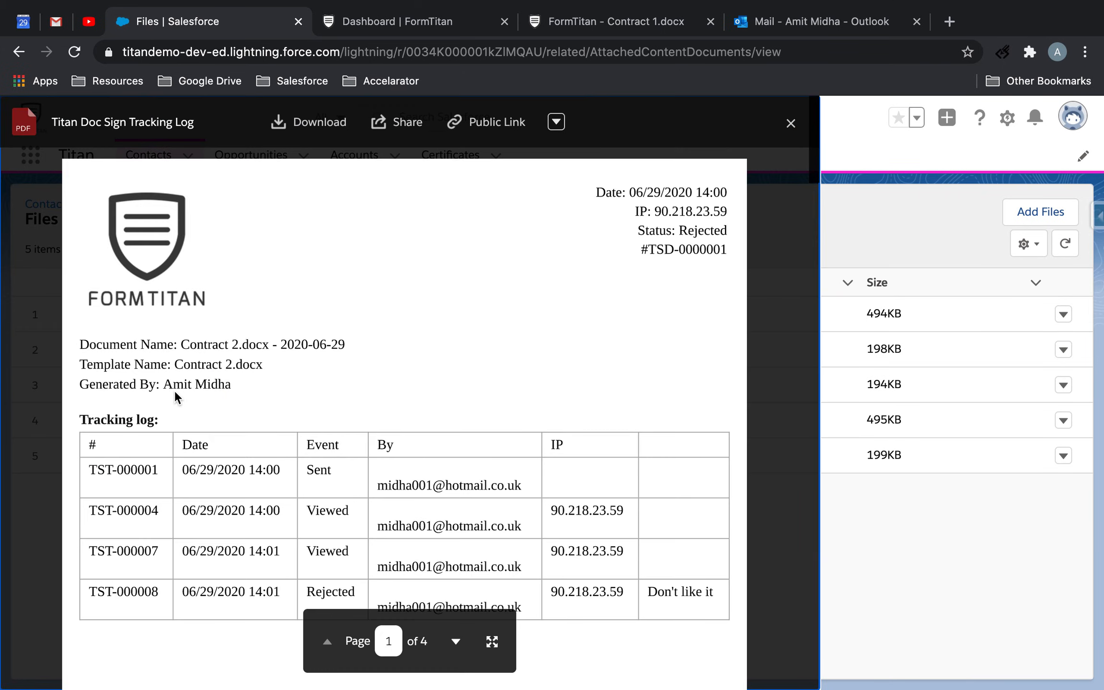
pyautogui.scroll(-3, 412, 441)
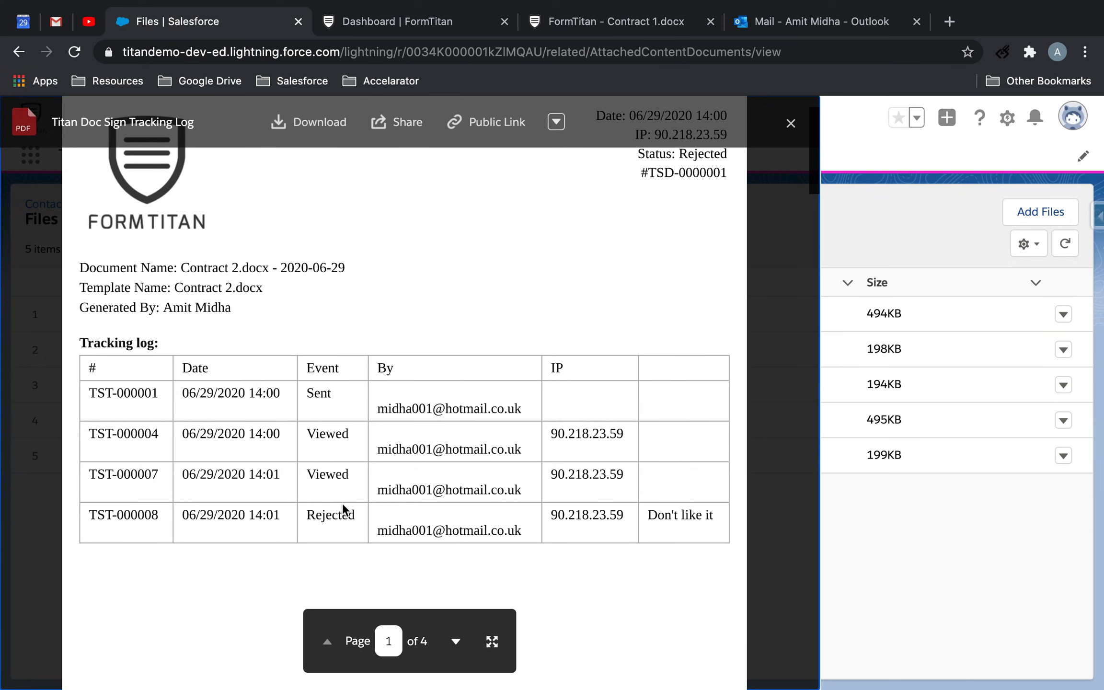
pyautogui.click(790, 123)
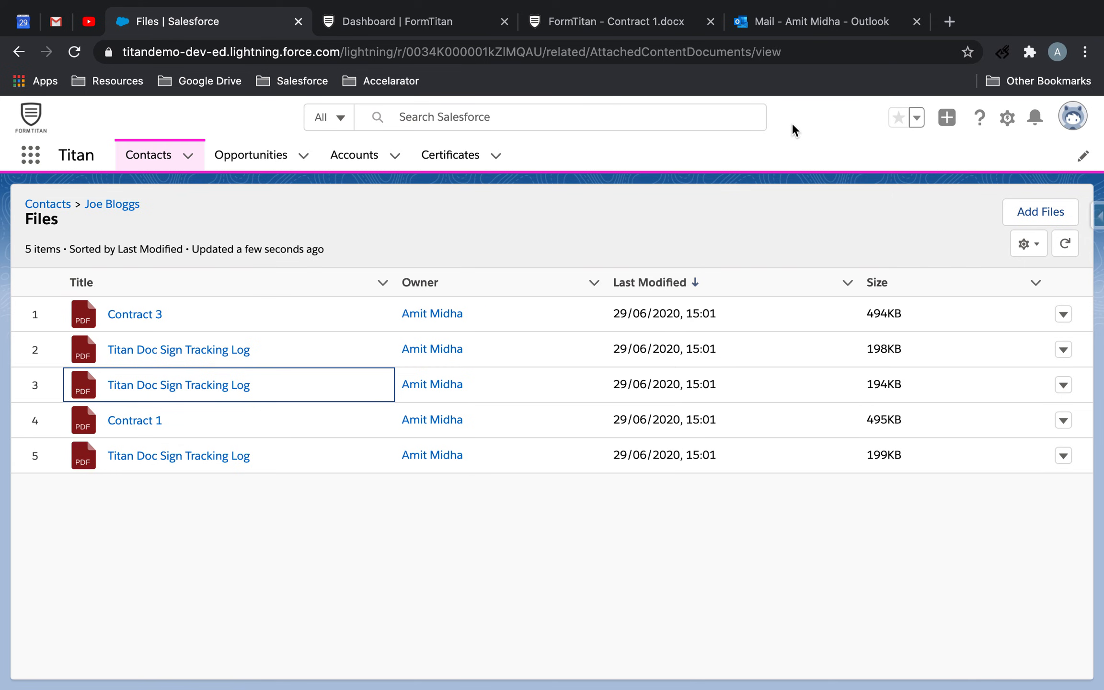
pyautogui.click(643, 16)
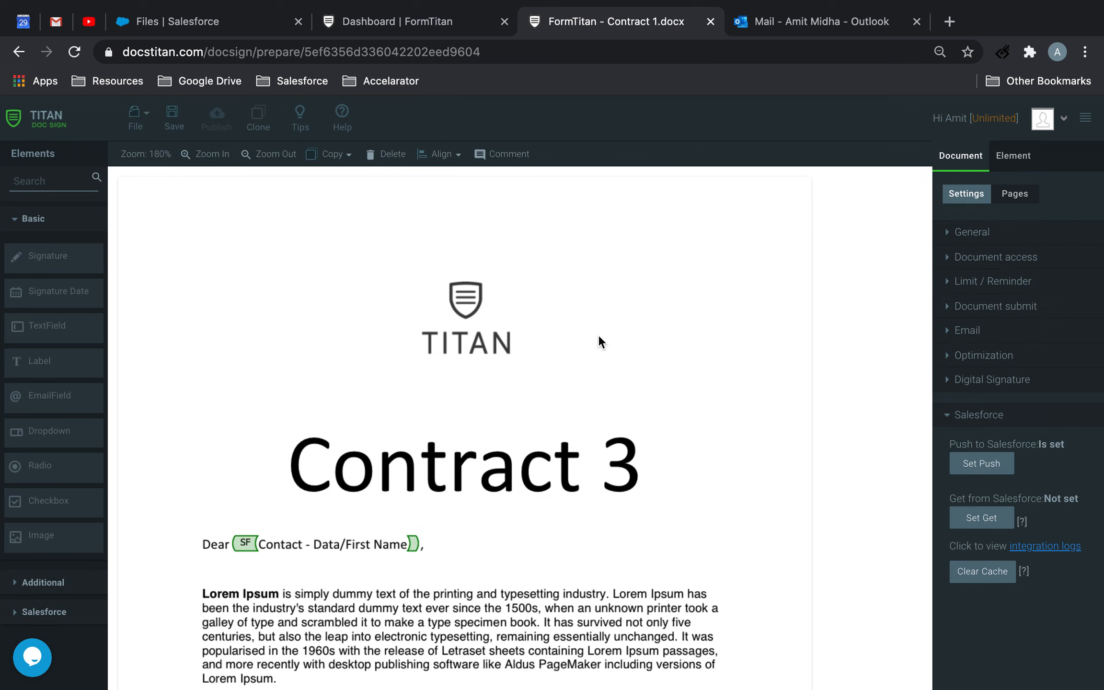
pyautogui.moveTo(705, 1)
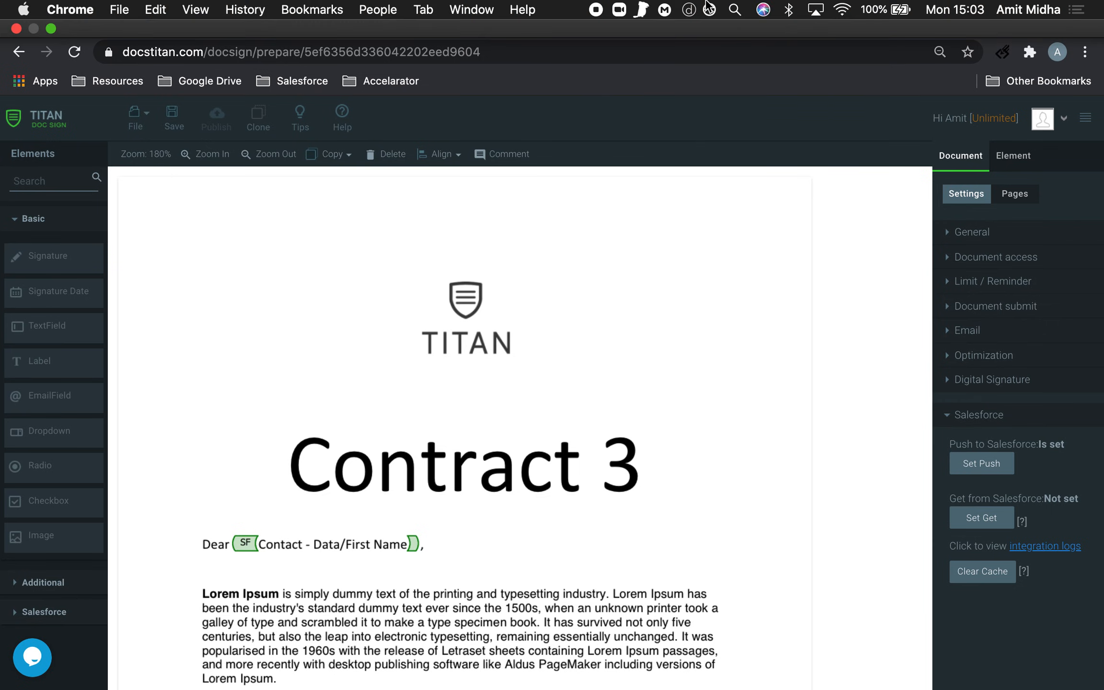